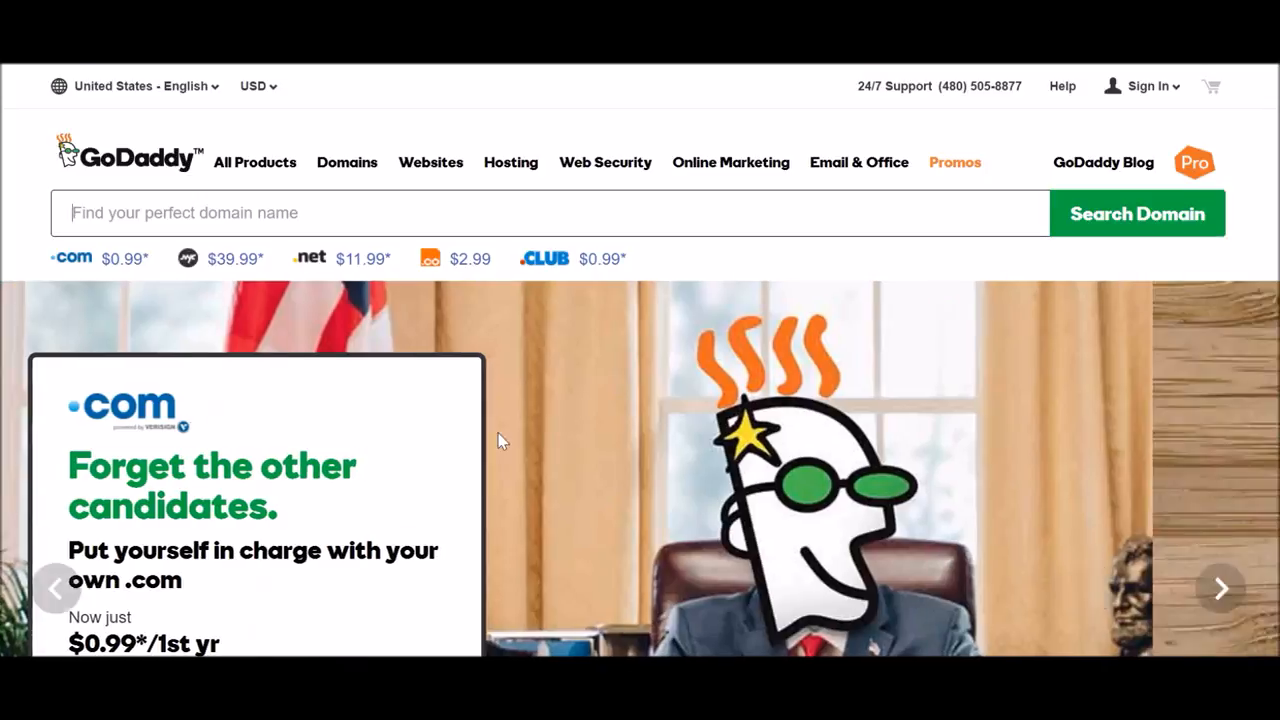
# Search GoDaddy for womensfashionparadise.com and select the available .com at $0.99.
pyautogui.write('womensfashionpar')
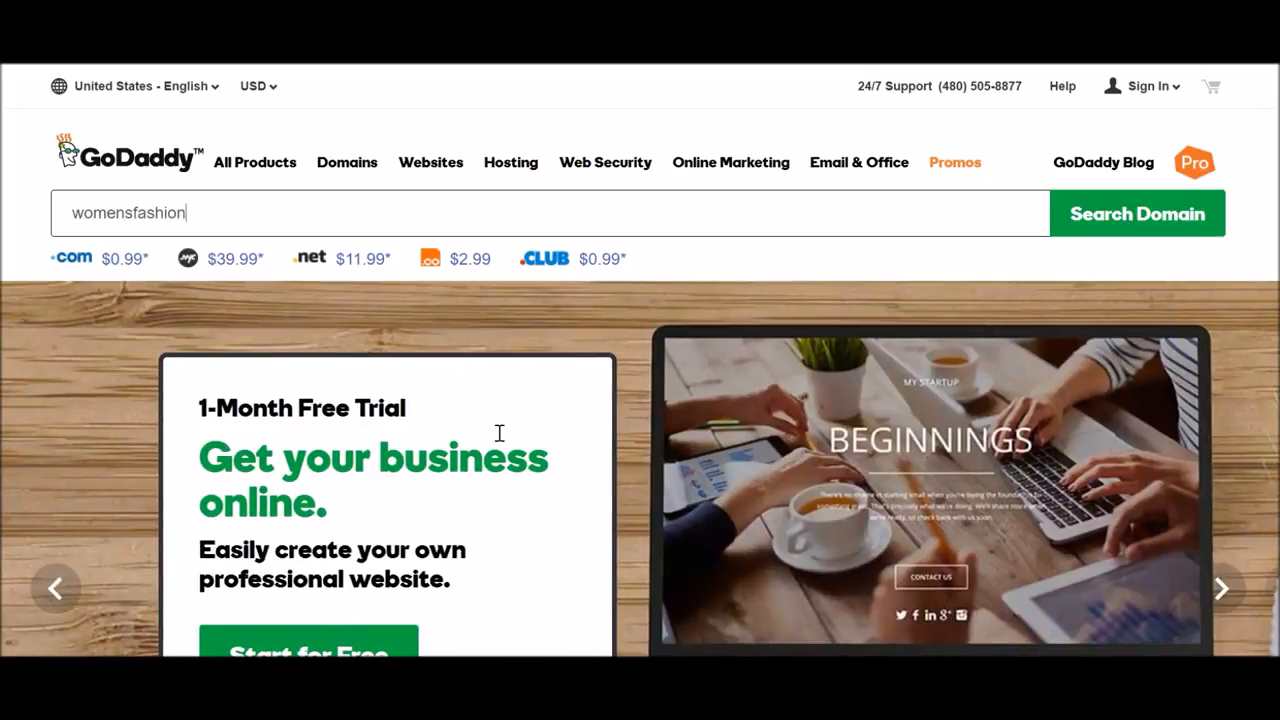
pyautogui.write('adise.com')
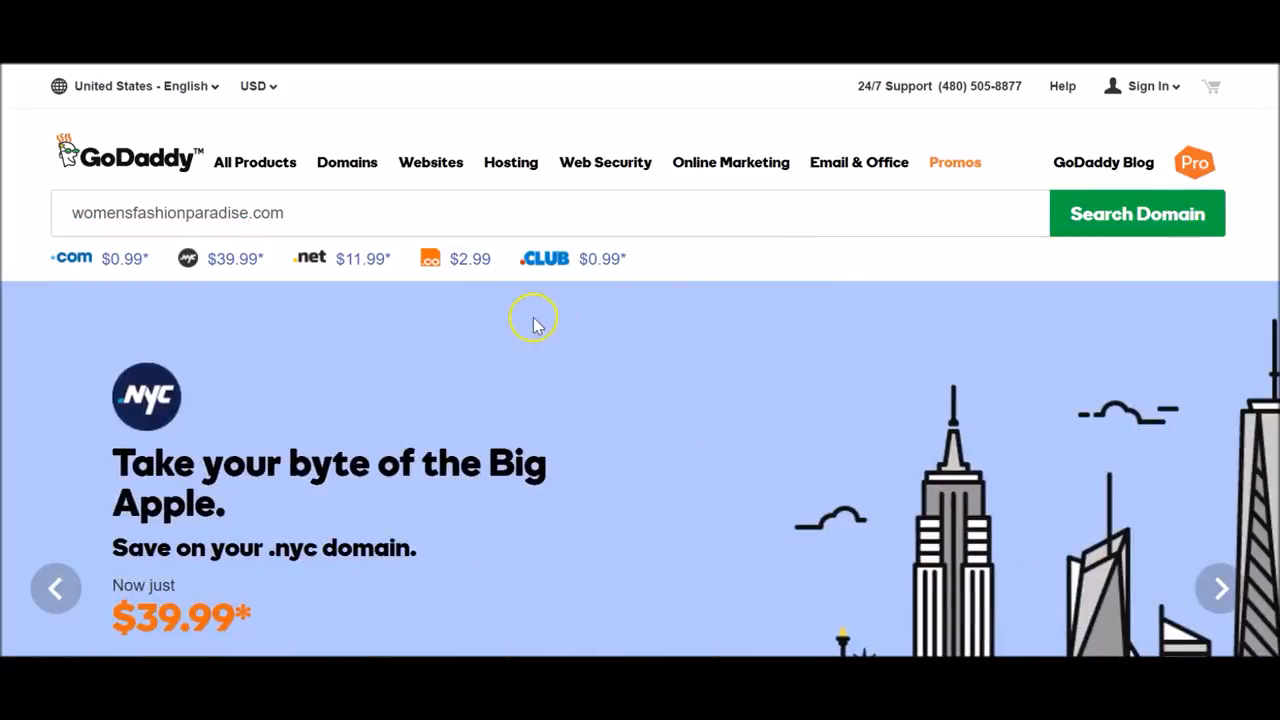
pyautogui.press('Return')
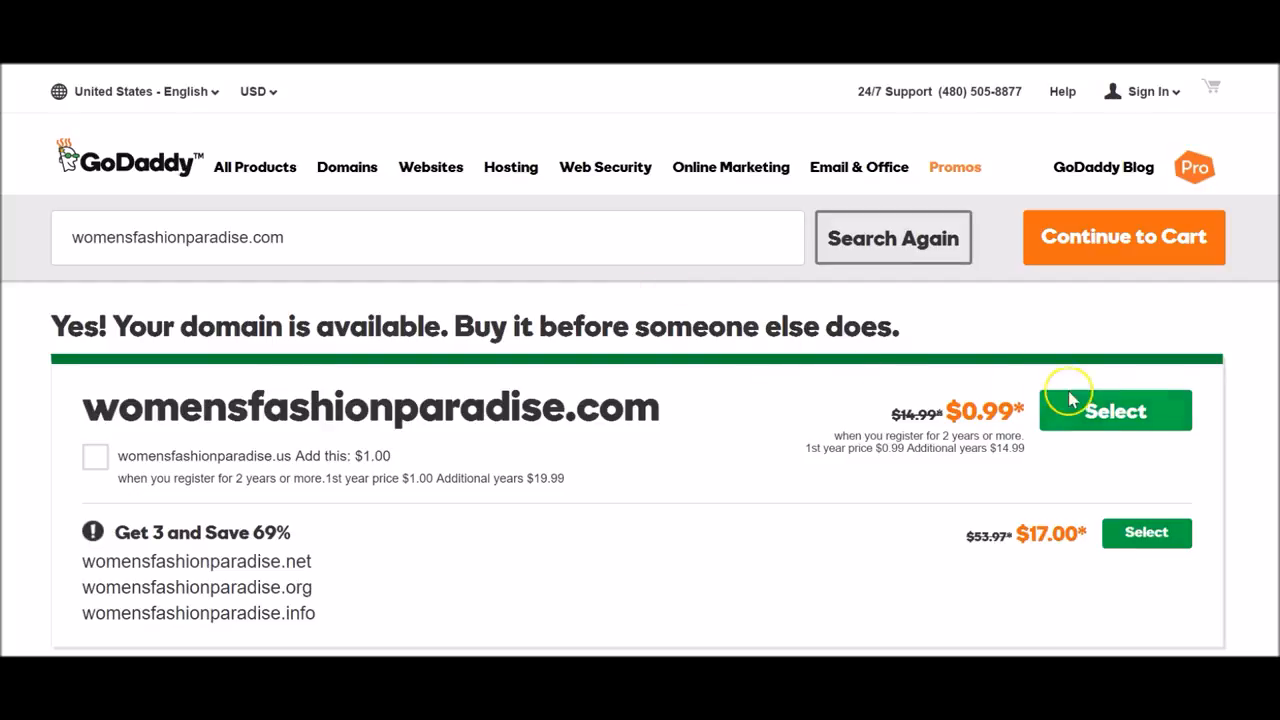
pyautogui.click(1097, 420)
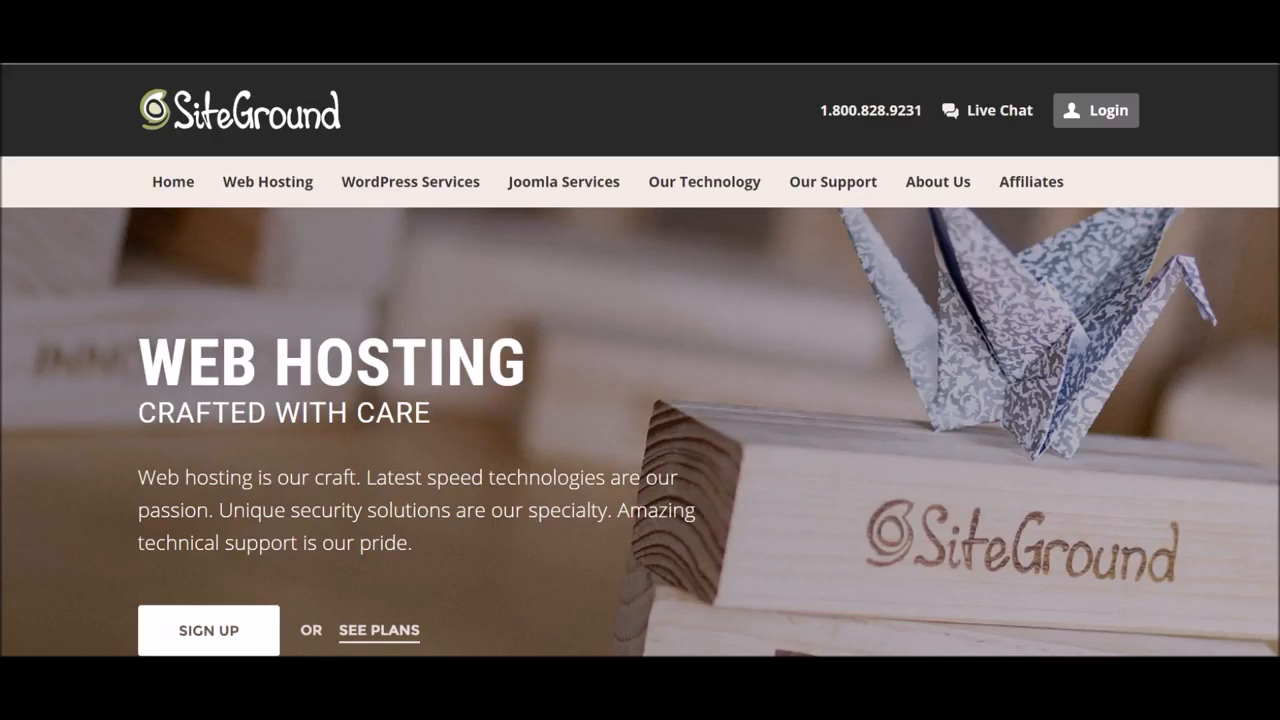
pyautogui.moveTo(692, 343)
# Browse SiteGround's home page and the shared web hosting plan details.
pyautogui.scroll(-4, 705, 390)
pyautogui.scroll(-4, 706, 391)
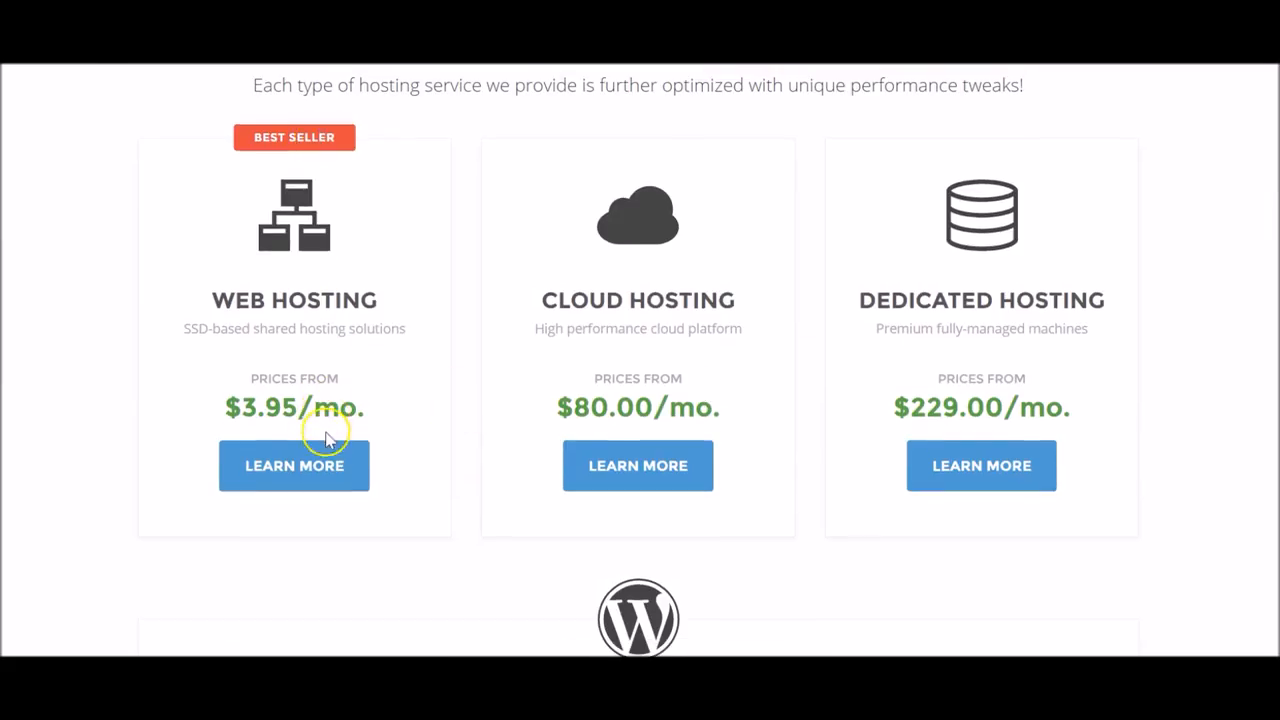
pyautogui.click(322, 456)
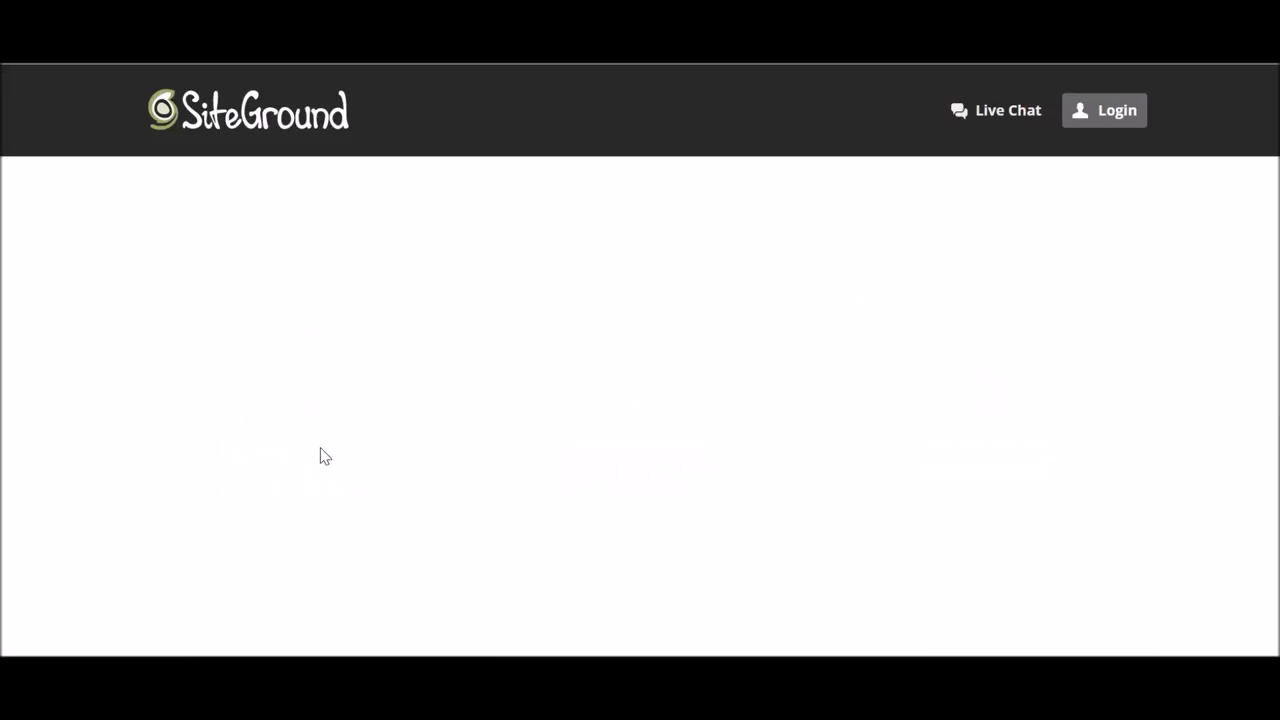
pyautogui.scroll(-3, 766, 349)
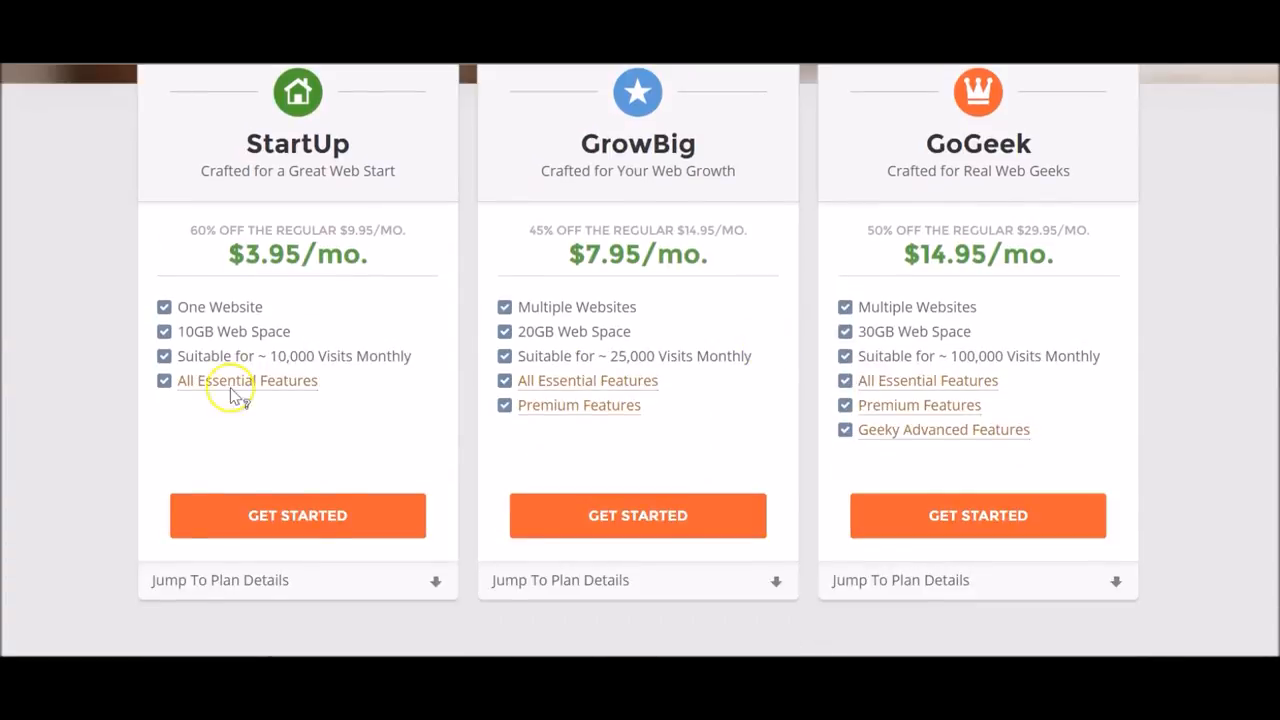
pyautogui.scroll(-4, 226, 285)
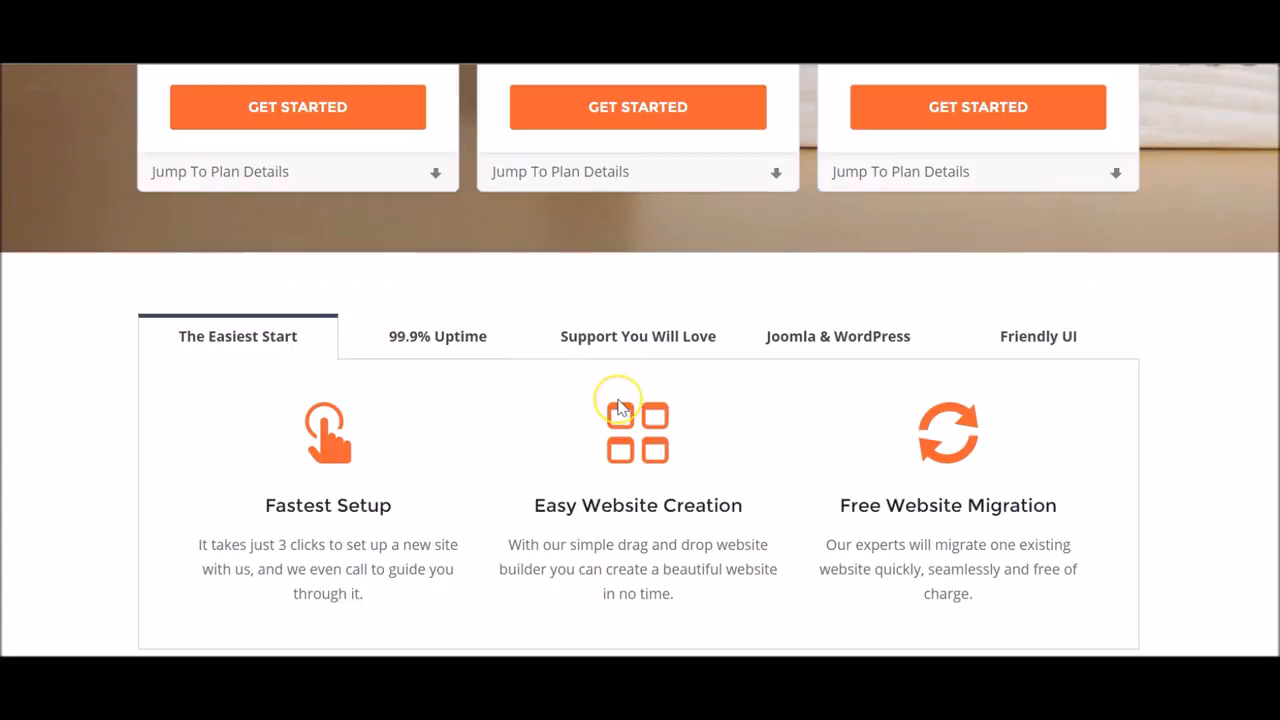
pyautogui.scroll(-3, 617, 407)
pyautogui.scroll(10, 617, 405)
pyautogui.scroll(-3, 617, 405)
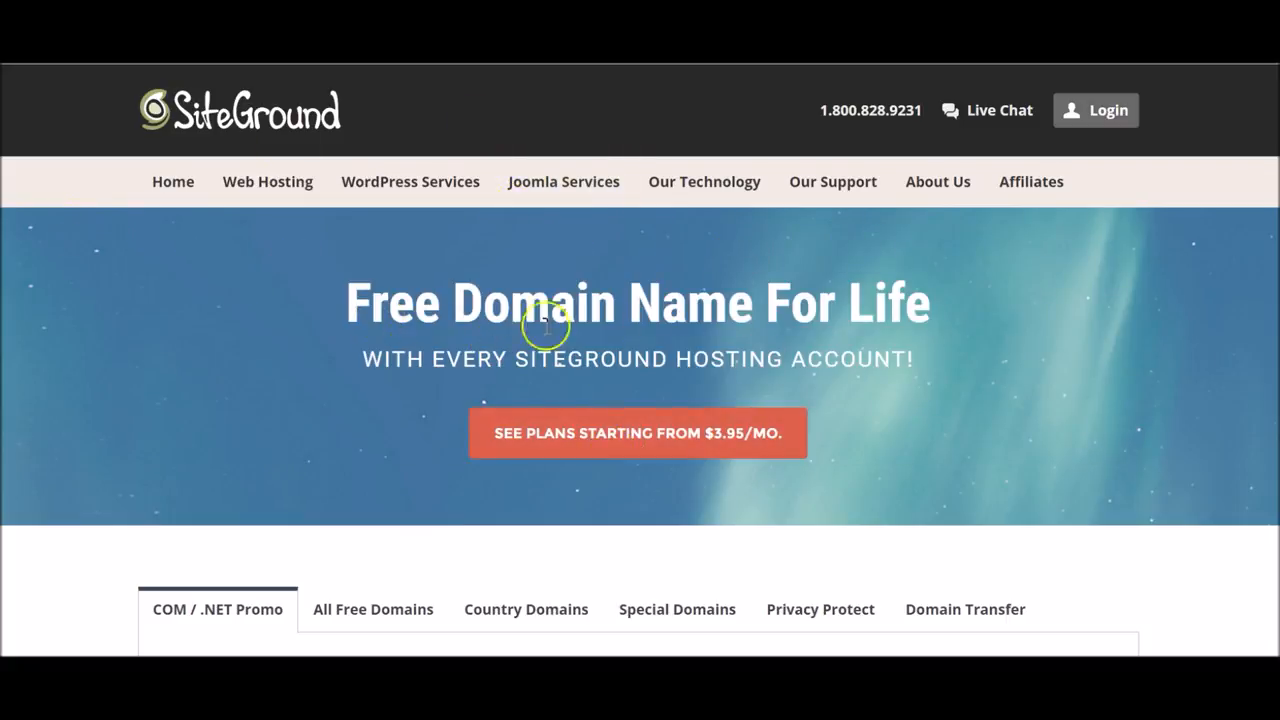
# Jump to SiteGround's hosting plans section and read the free hosting promo.
pyautogui.click(629, 440)
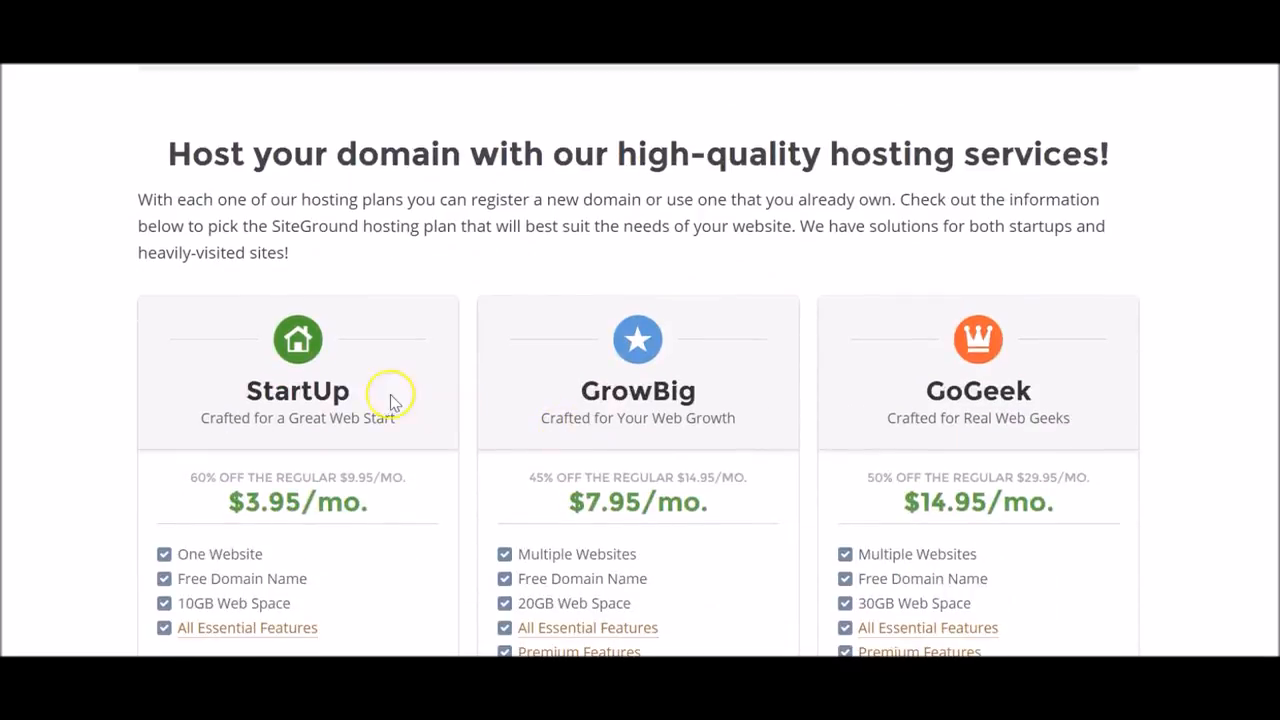
pyautogui.scroll(3, 398, 395)
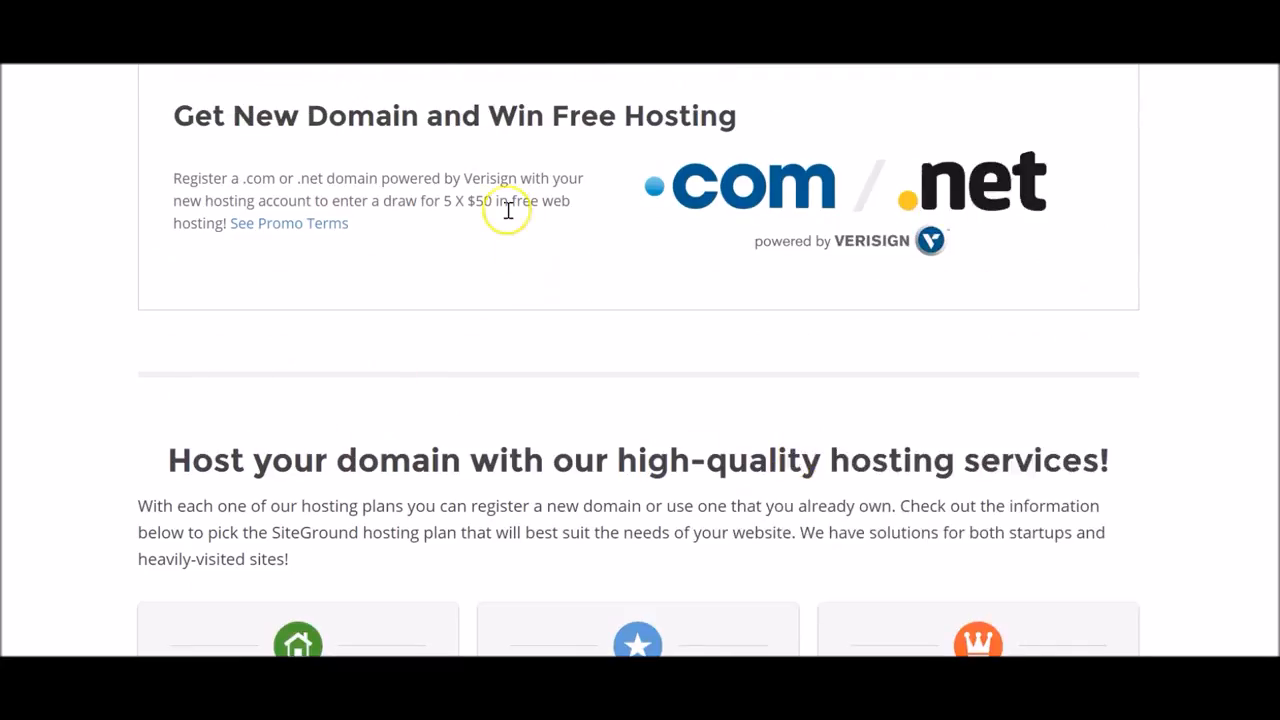
pyautogui.moveTo(172, 115); pyautogui.dragTo(468, 230)
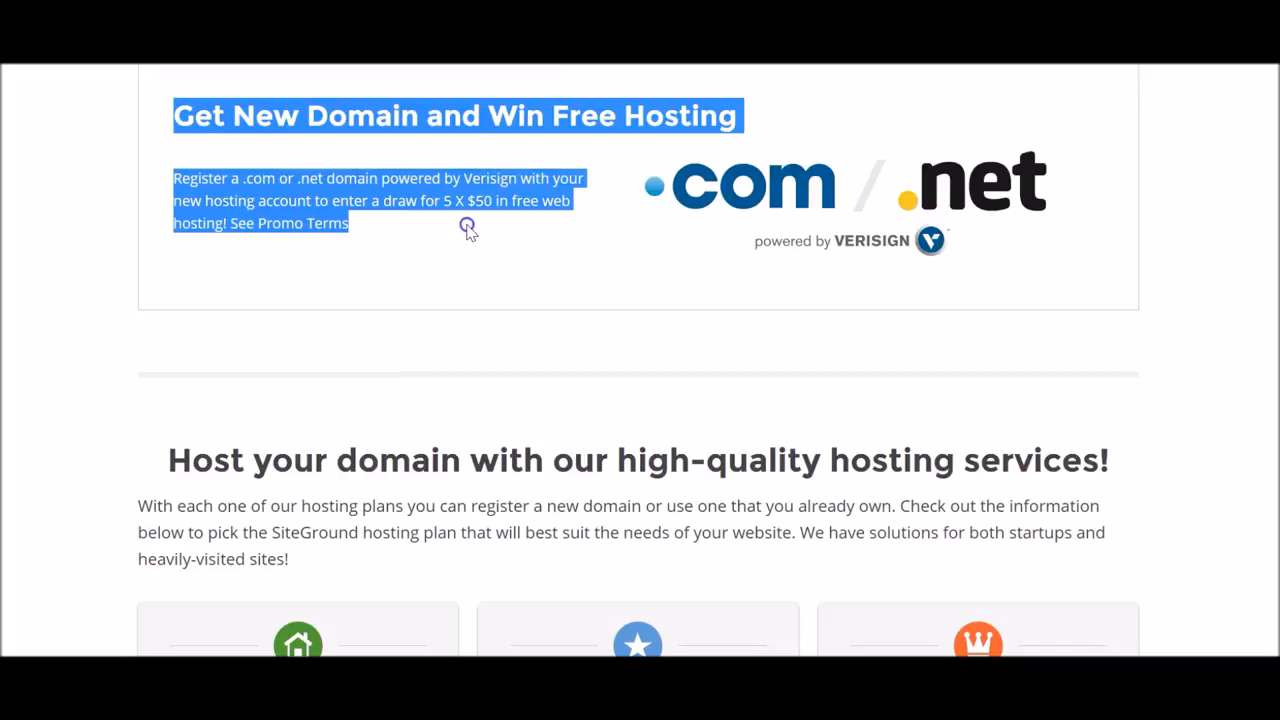
pyautogui.click(468, 230)
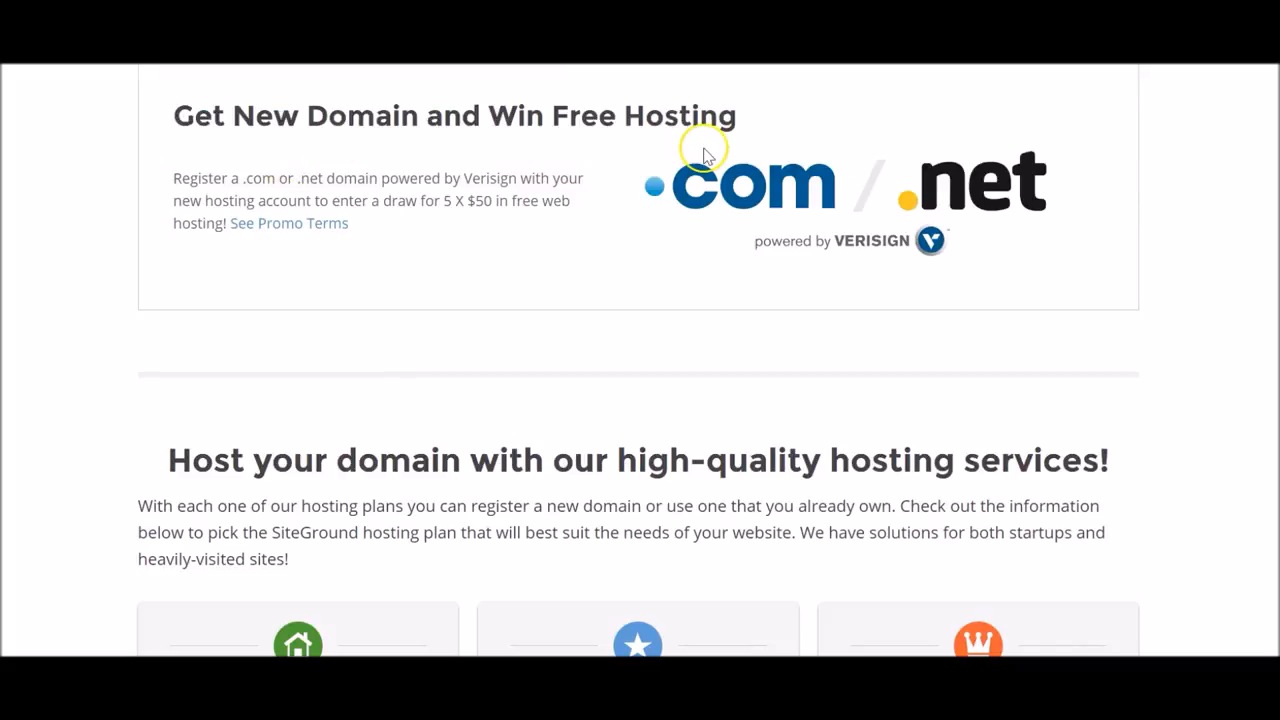
pyautogui.scroll(-6, 480, 194)
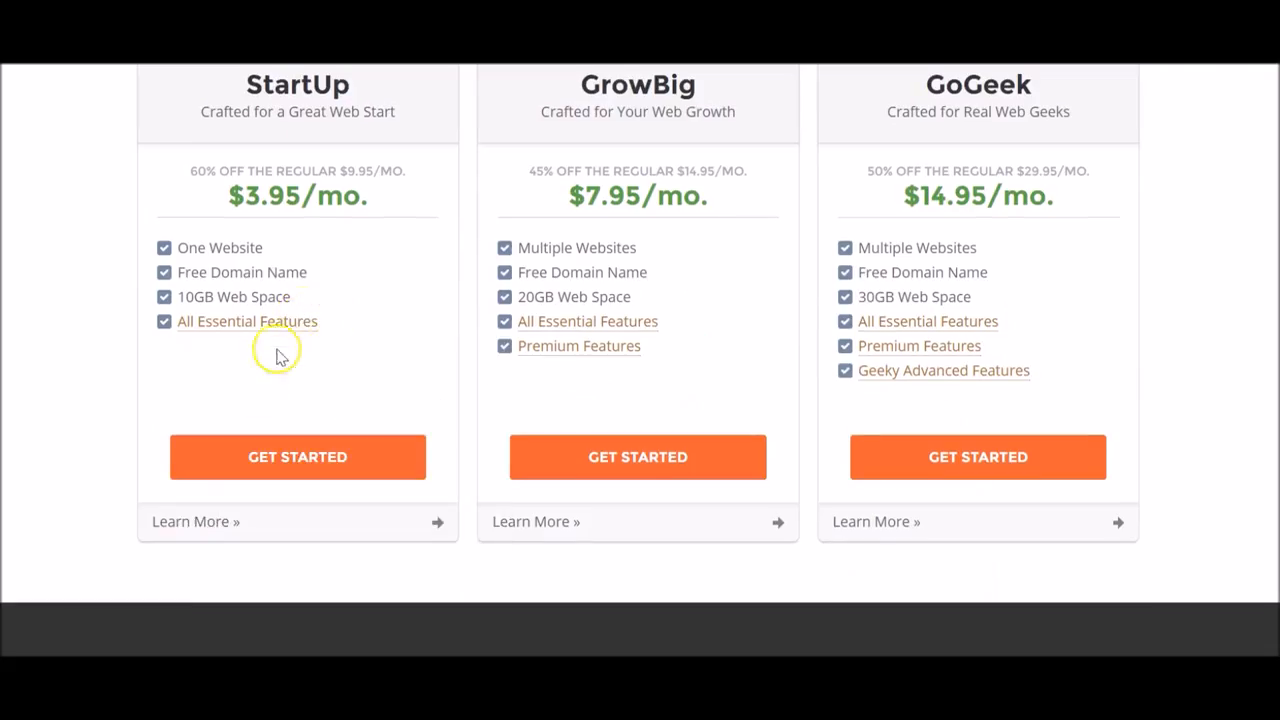
pyautogui.scroll(1, 420, 270)
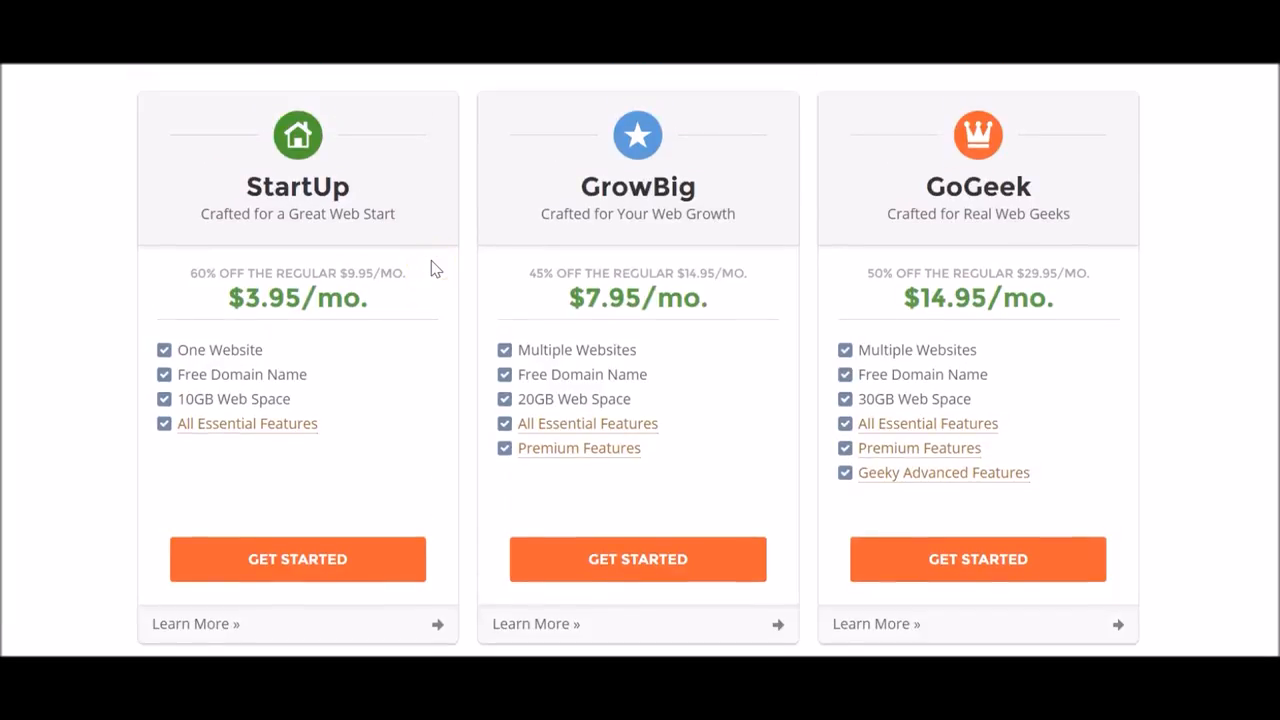
pyautogui.click(421, 363)
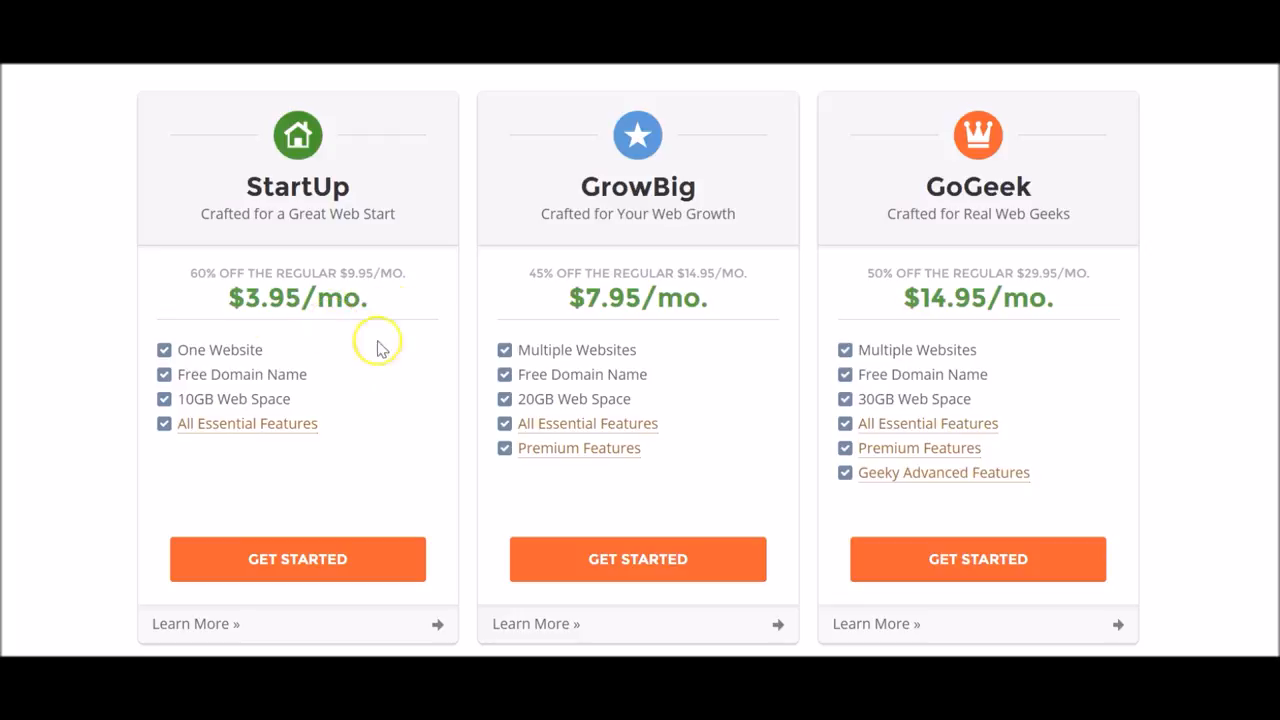
pyautogui.scroll(6, 380, 272)
pyautogui.scroll(-6, 290, 355)
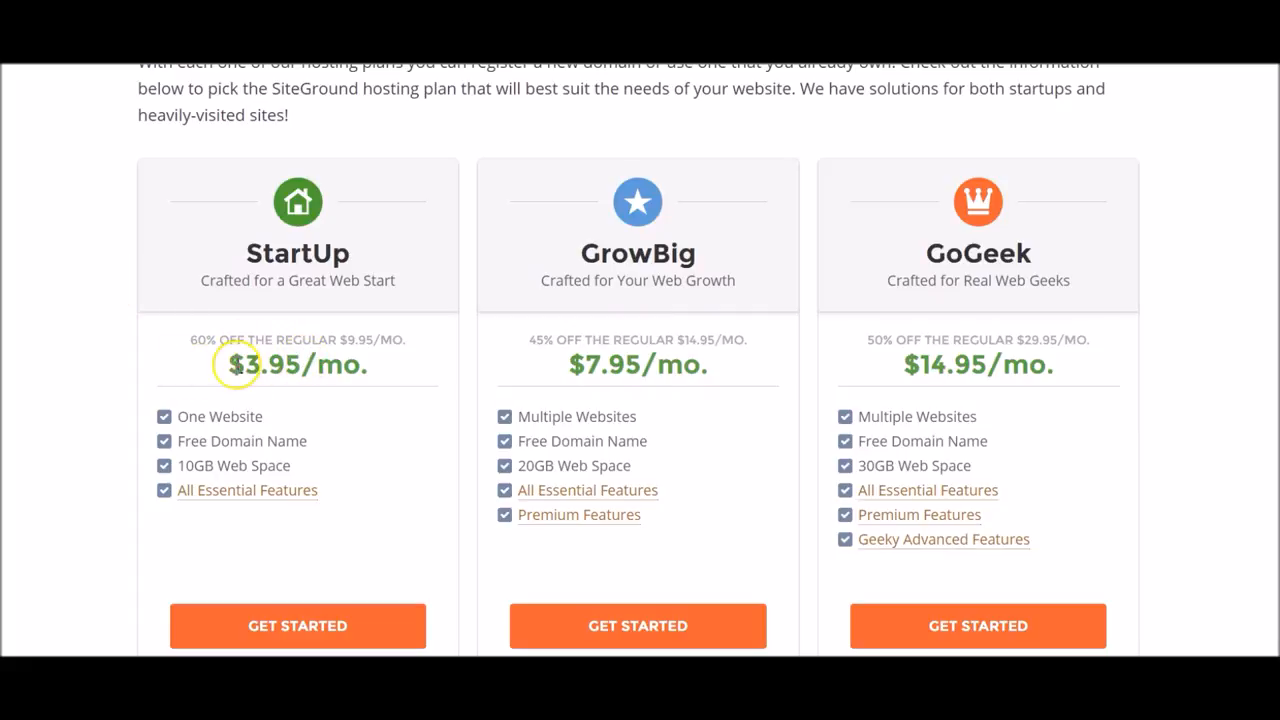
# Choose the $3.95/mo. StartUp plan to start a new order.
pyautogui.moveTo(228, 366); pyautogui.dragTo(384, 369)
pyautogui.click(384, 369)
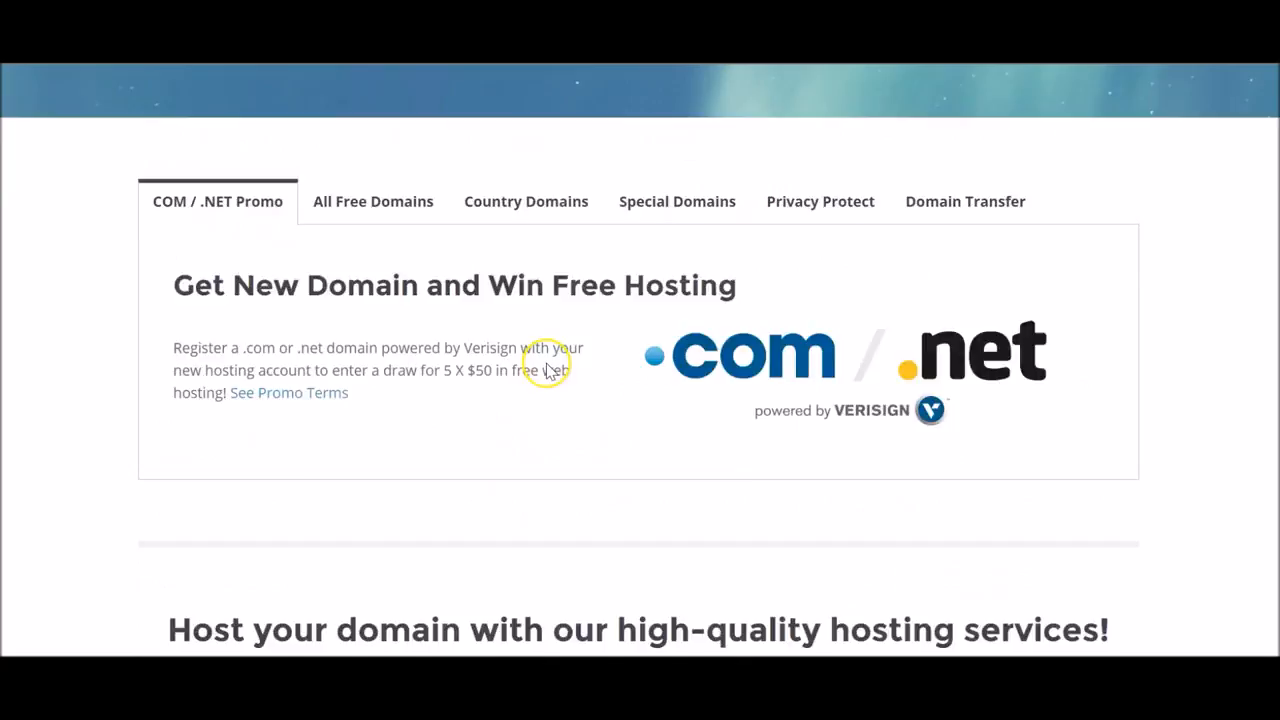
pyautogui.scroll(5, 548, 370)
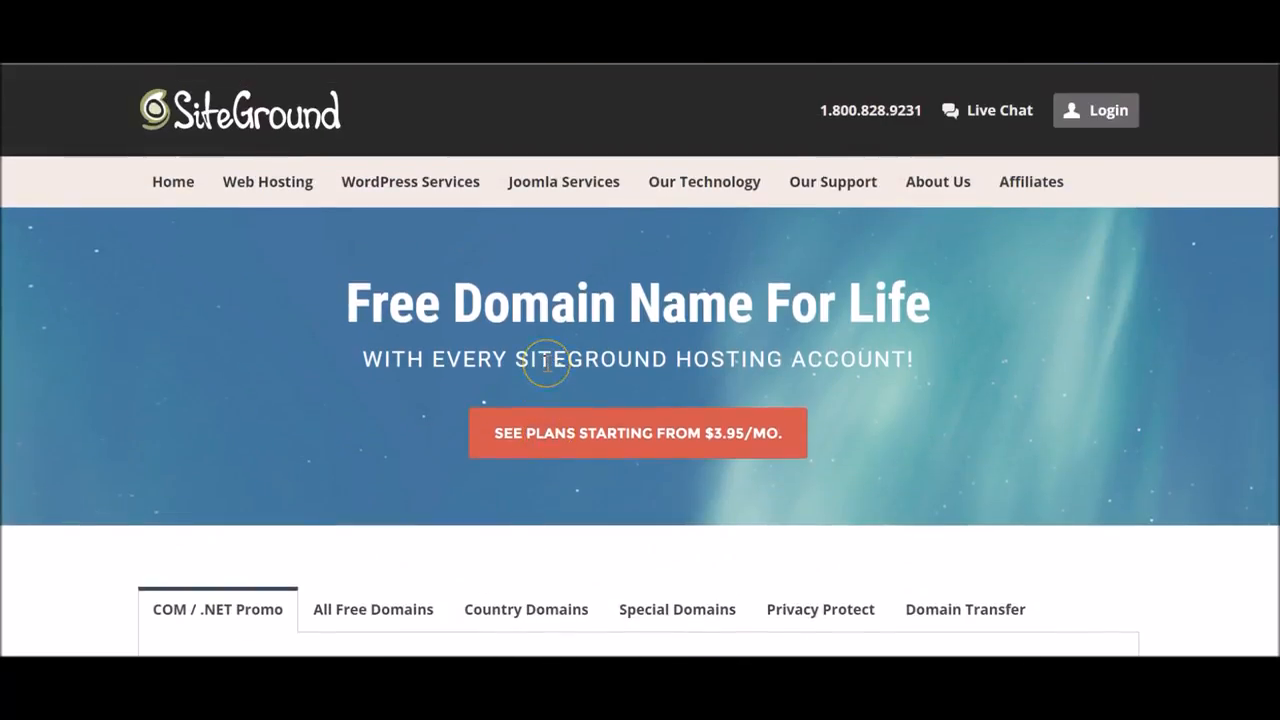
pyautogui.scroll(-10, 540, 370)
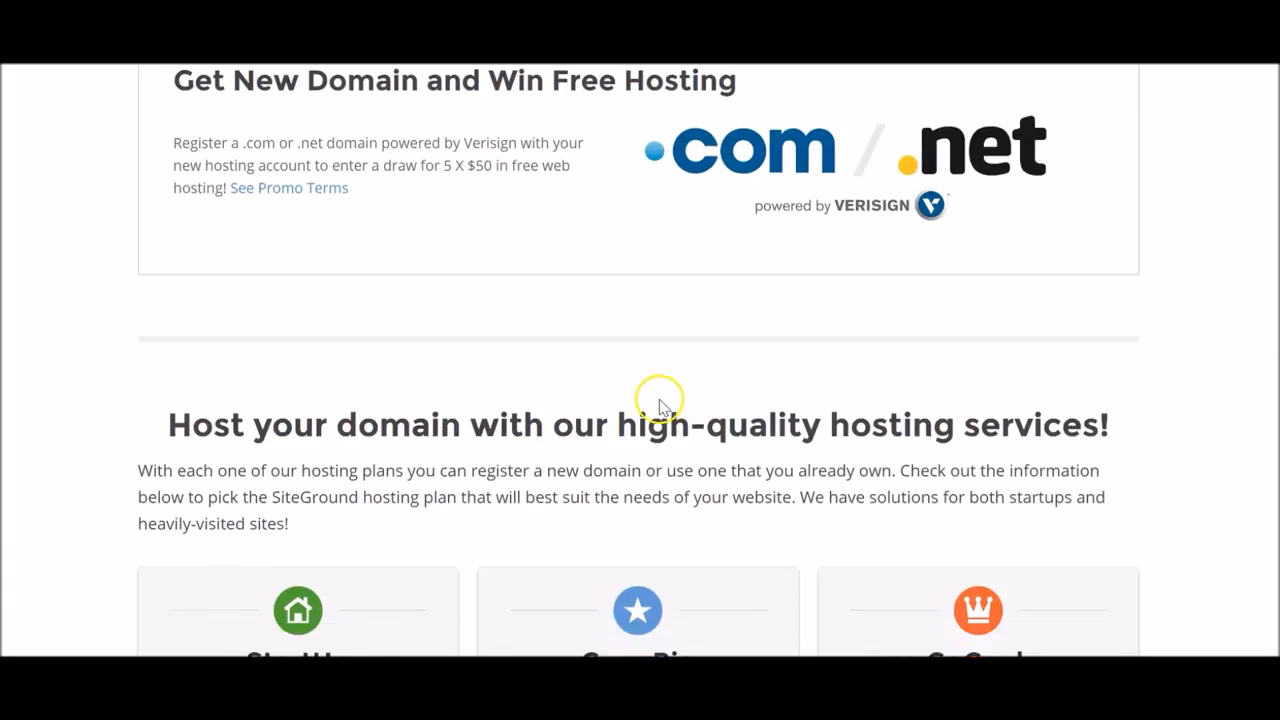
pyautogui.click(352, 403)
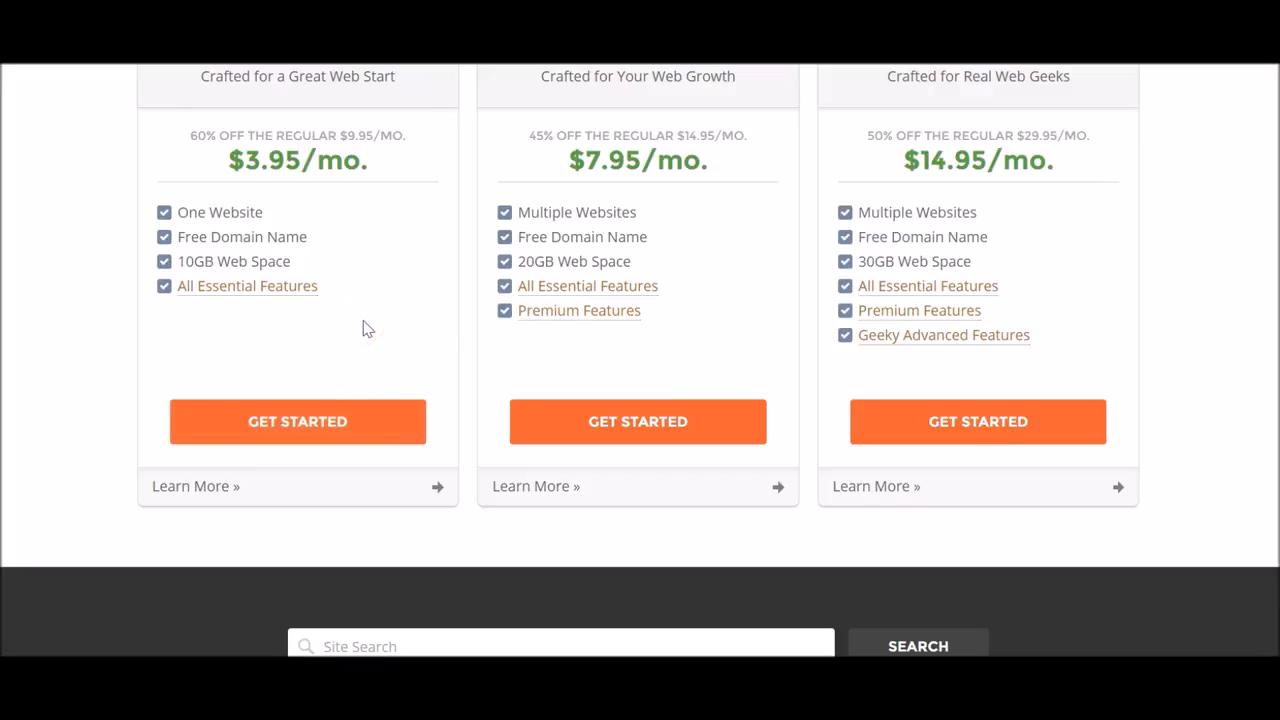
pyautogui.click(343, 425)
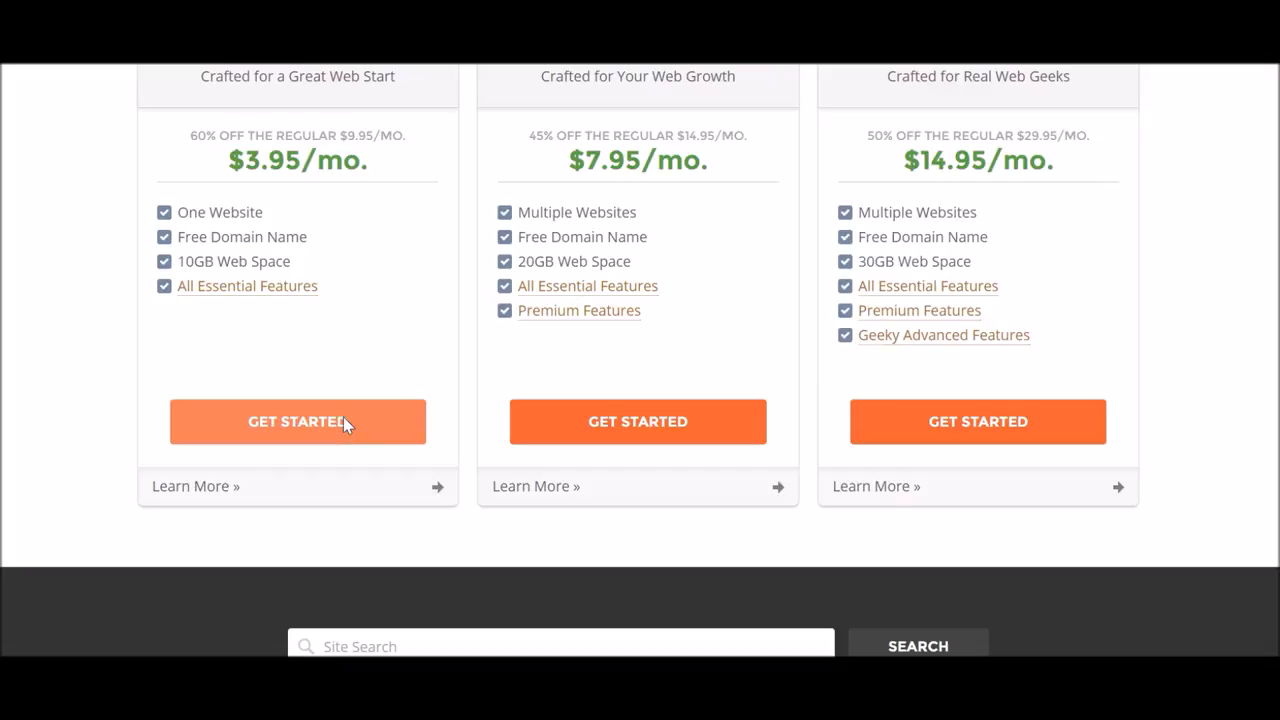
pyautogui.click(343, 421)
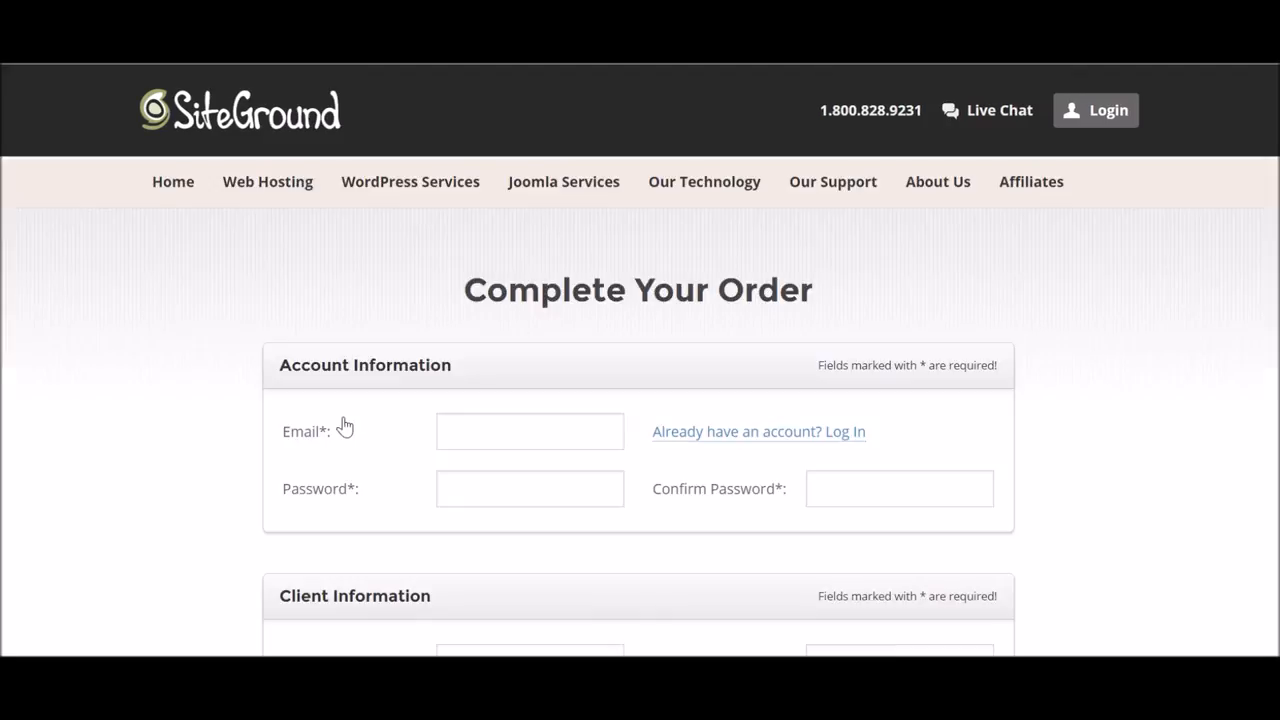
# Scroll through the Complete Your Order form's account, plan and payment sections.
pyautogui.scroll(-15, 400, 372)
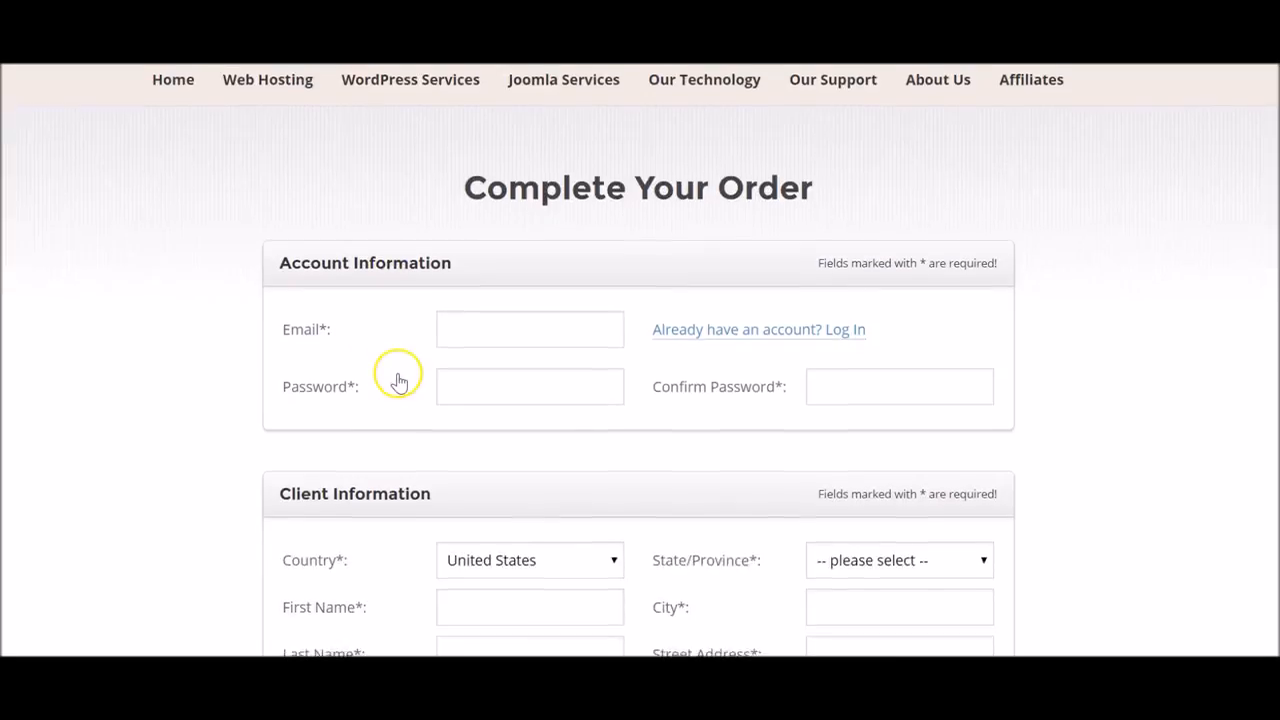
pyautogui.scroll(8, 397, 381)
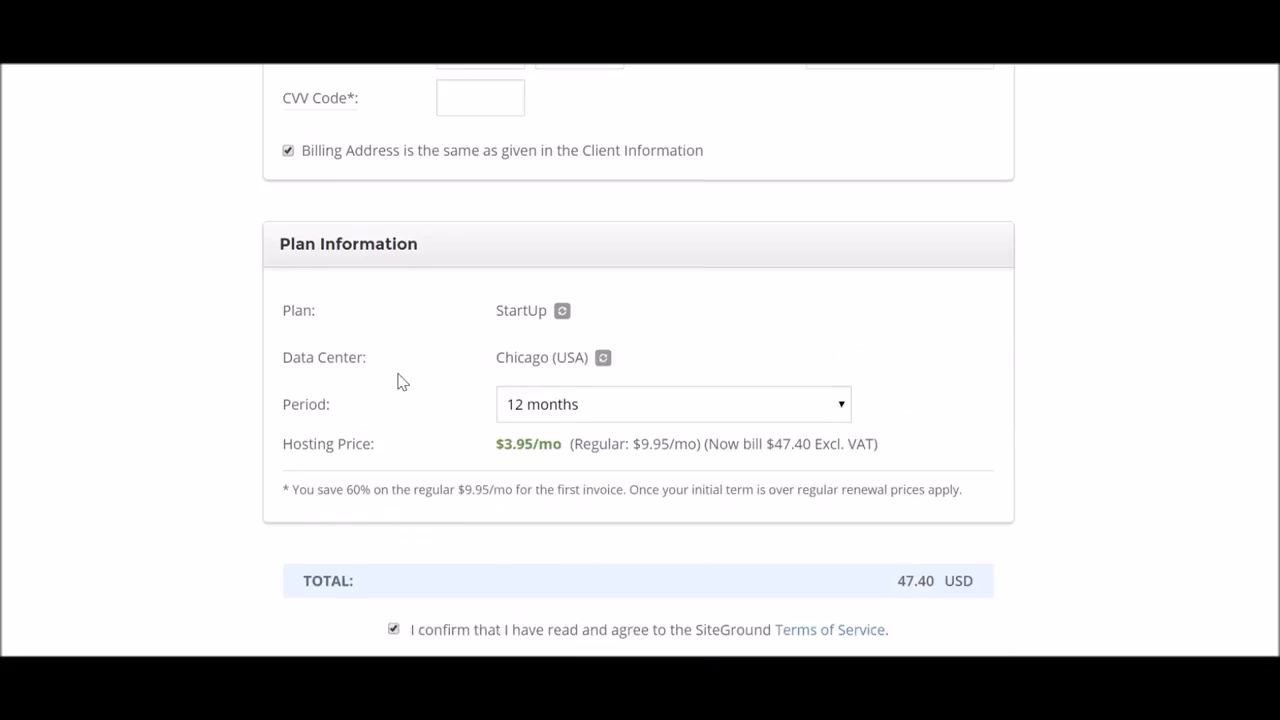
pyautogui.scroll(5, 399, 378)
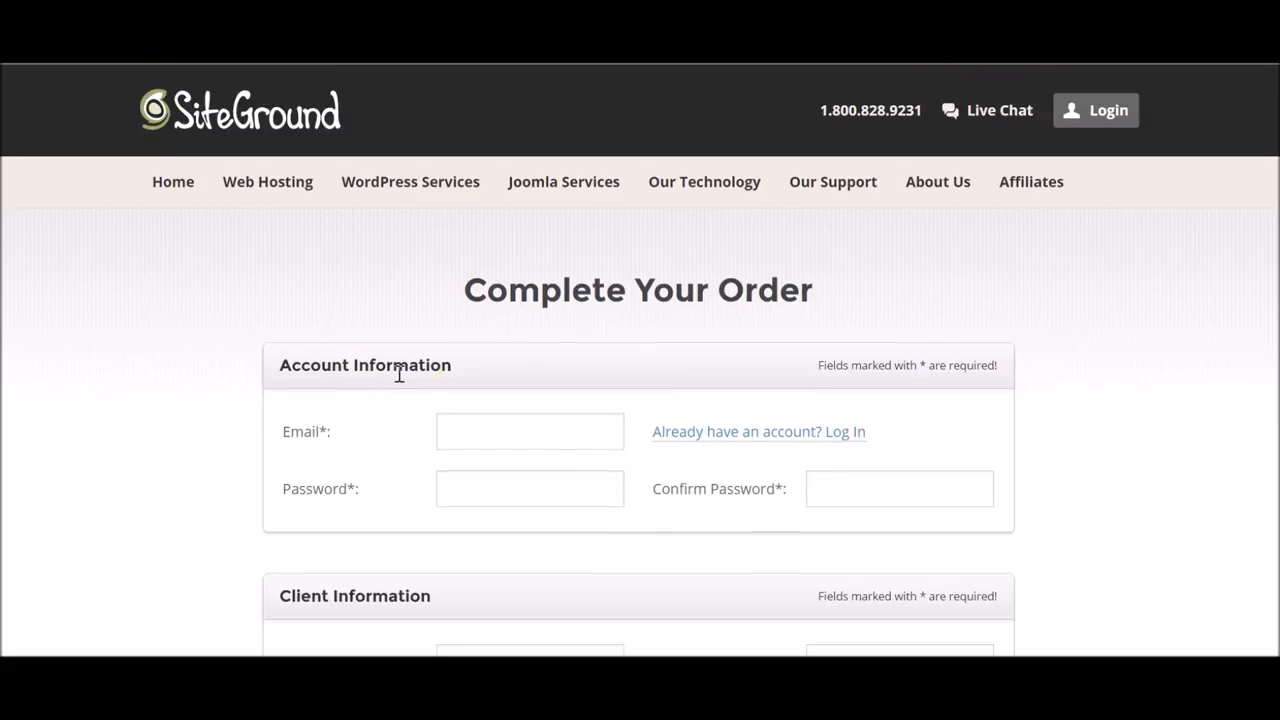
pyautogui.scroll(-8, 603, 297)
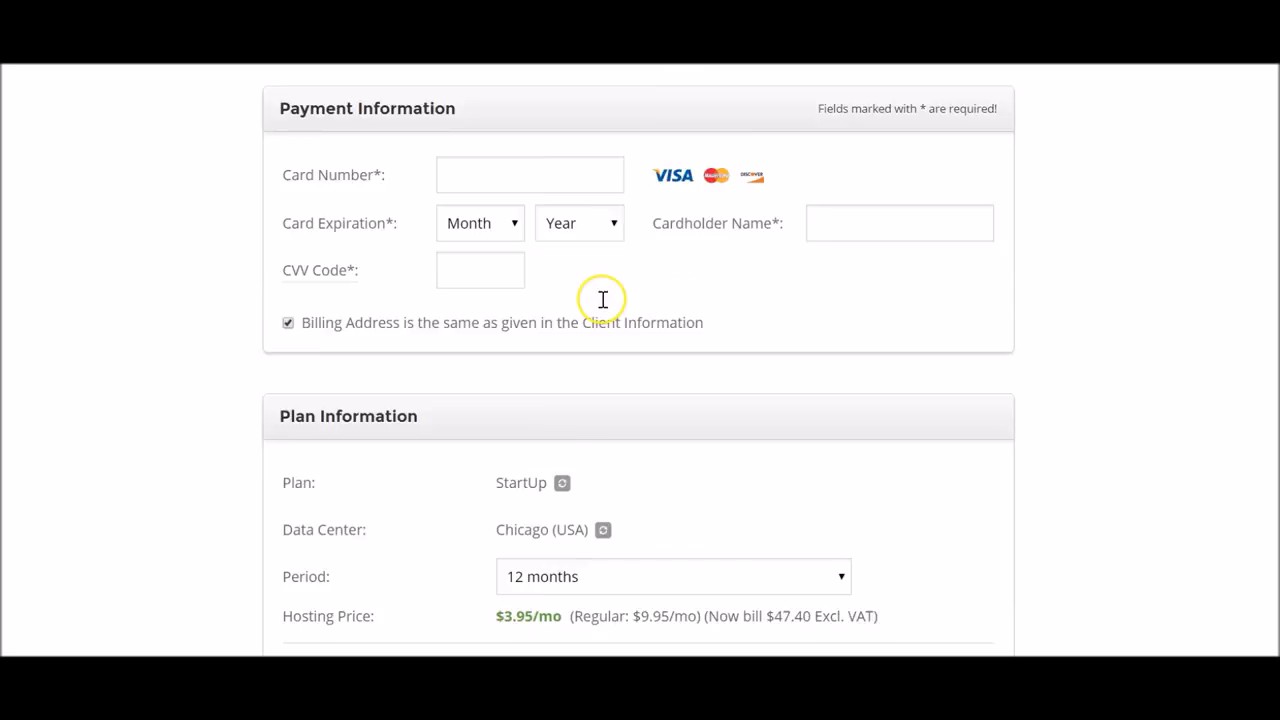
pyautogui.scroll(8, 603, 297)
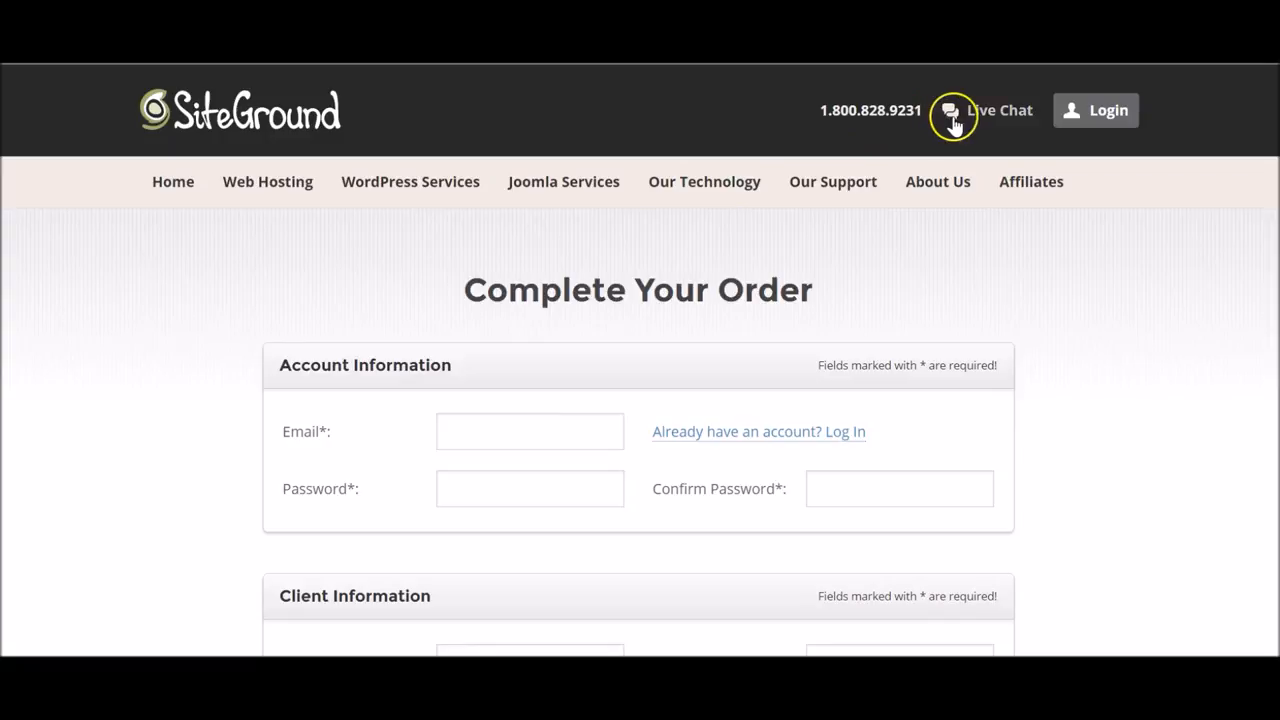
pyautogui.scroll(-10, 566, 378)
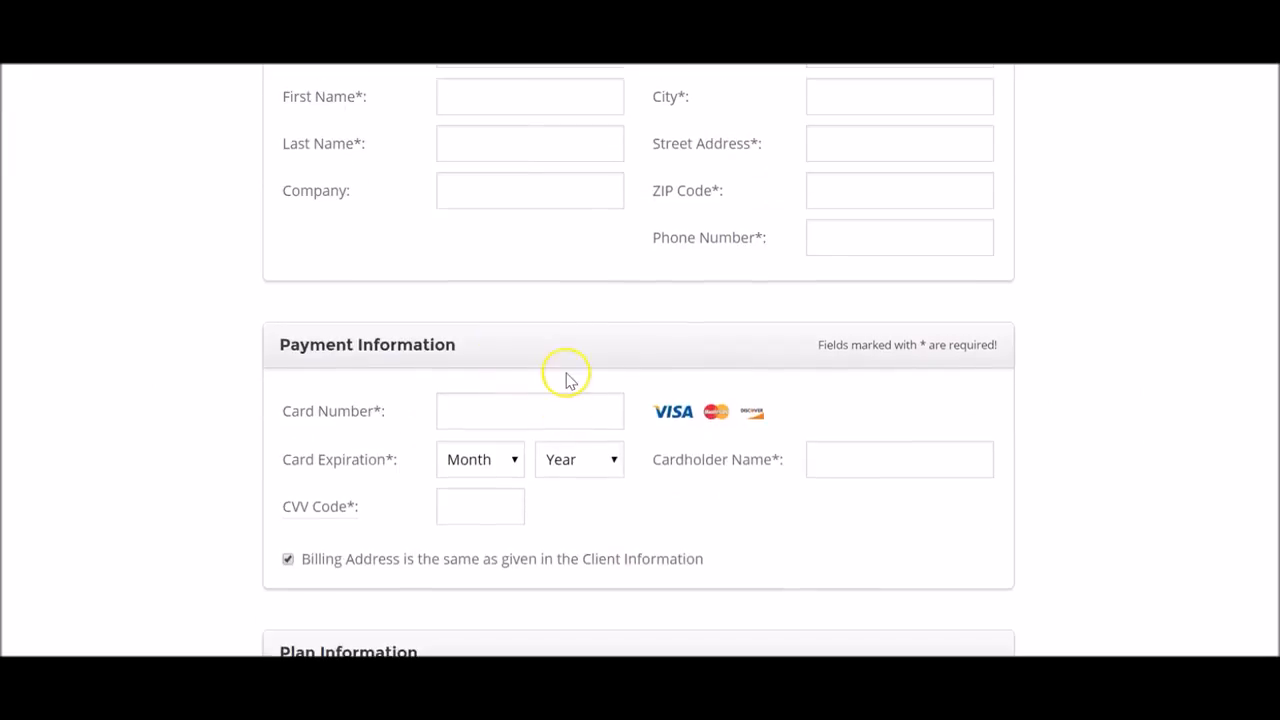
pyautogui.scroll(8, 611, 380)
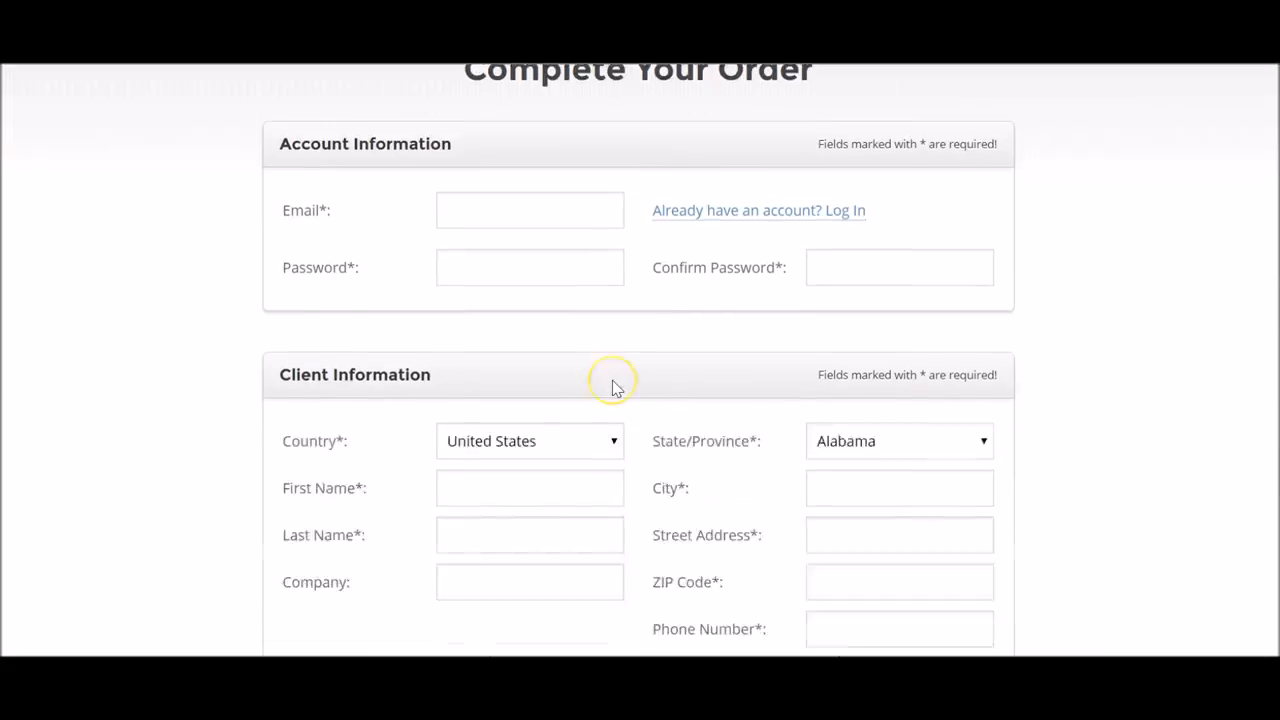
pyautogui.scroll(-9, 611, 386)
pyautogui.scroll(-3, 614, 384)
pyautogui.scroll(12, 614, 380)
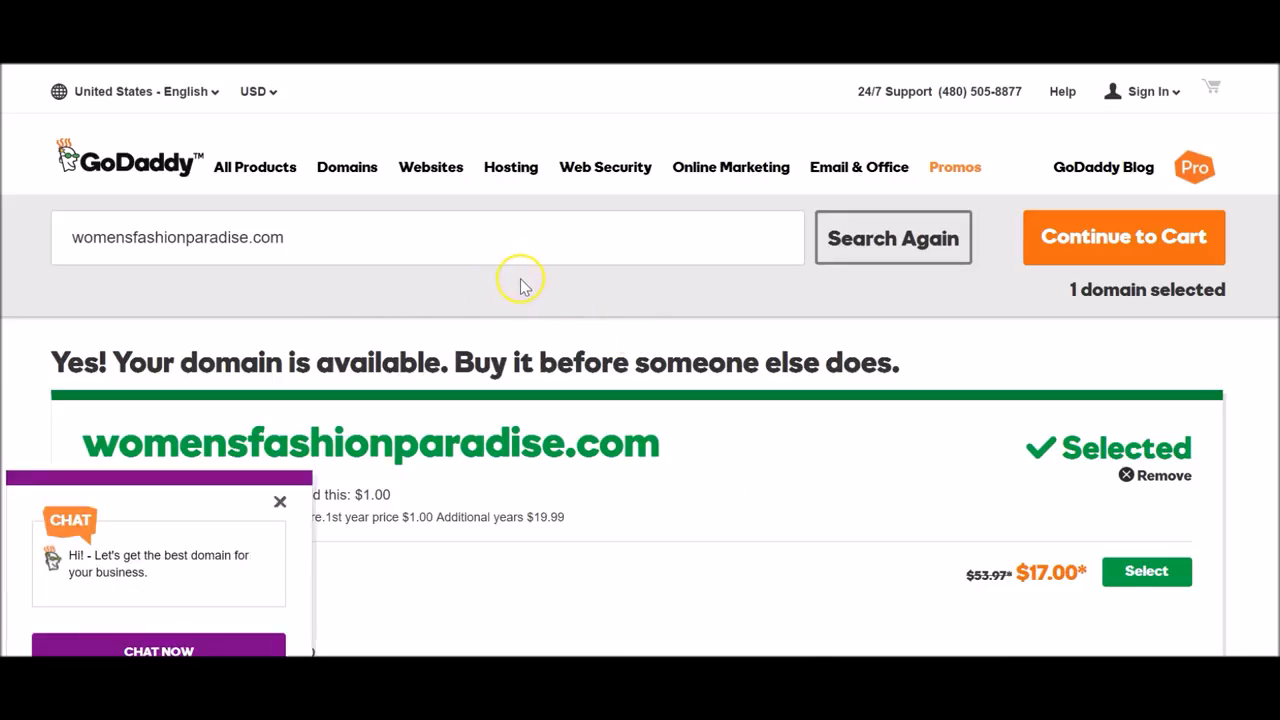
# Dismiss GoDaddy's chat popup and review the womensfashionparadise.com cart.
pyautogui.click(280, 501)
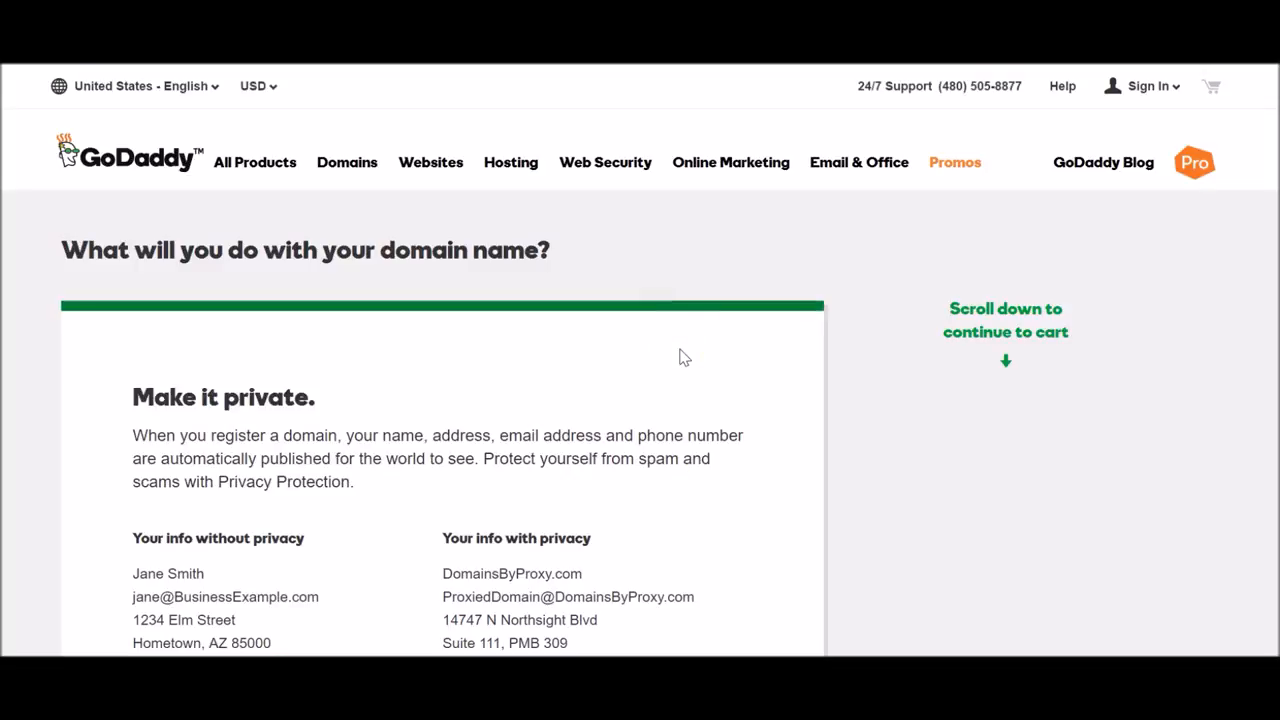
pyautogui.scroll(-5, 651, 288)
pyautogui.scroll(-5, 651, 290)
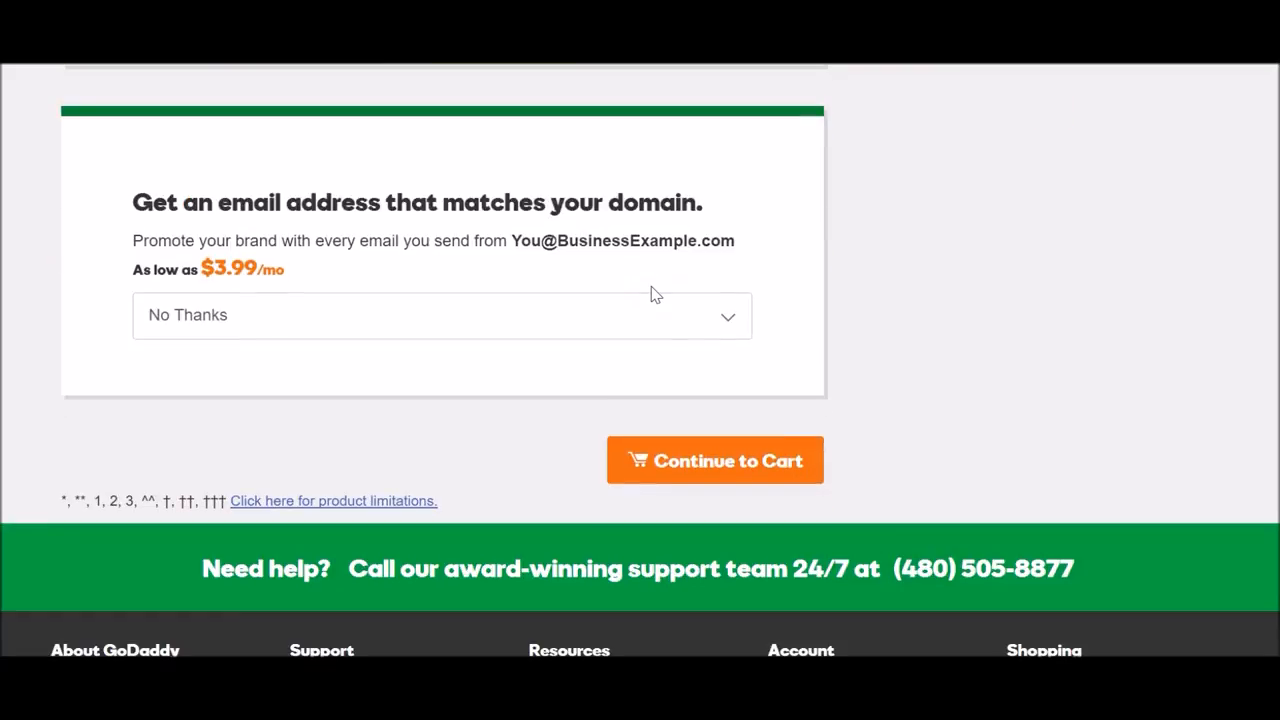
pyautogui.scroll(10, 649, 306)
pyautogui.scroll(-10, 668, 340)
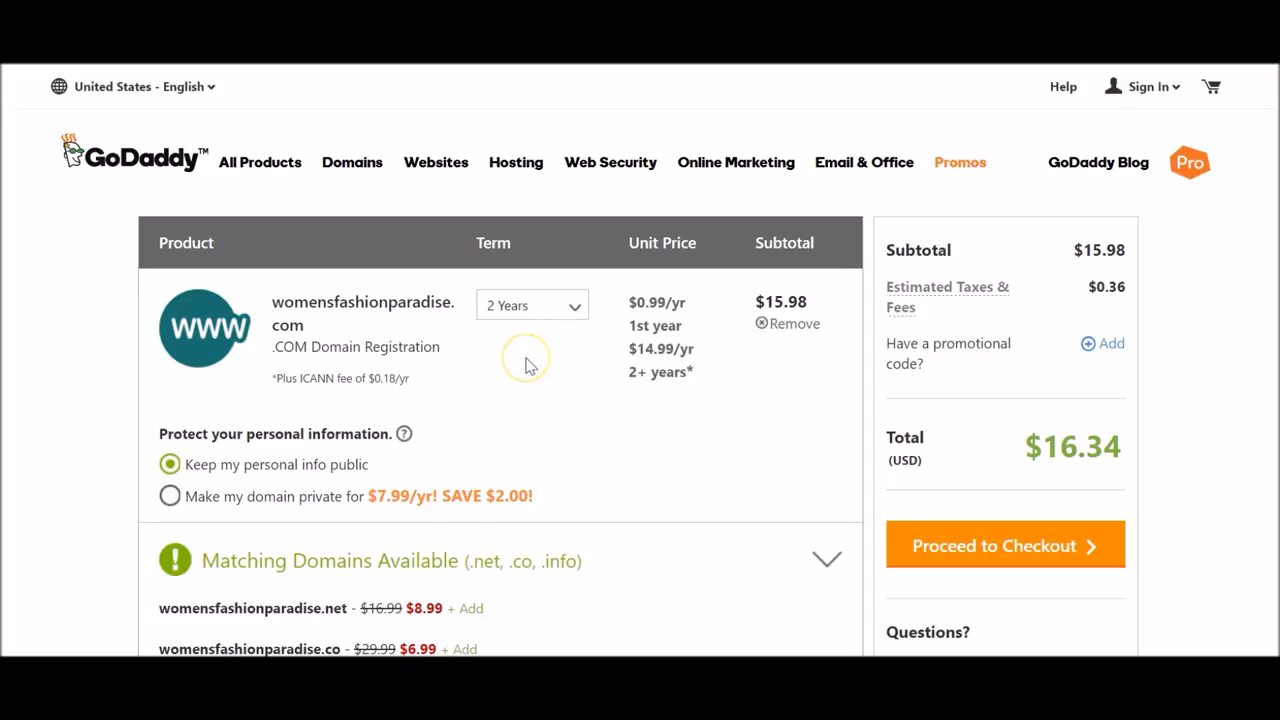
# Change the registration term to 1 Year, bringing the cart total to $12.17.
pyautogui.click(568, 315)
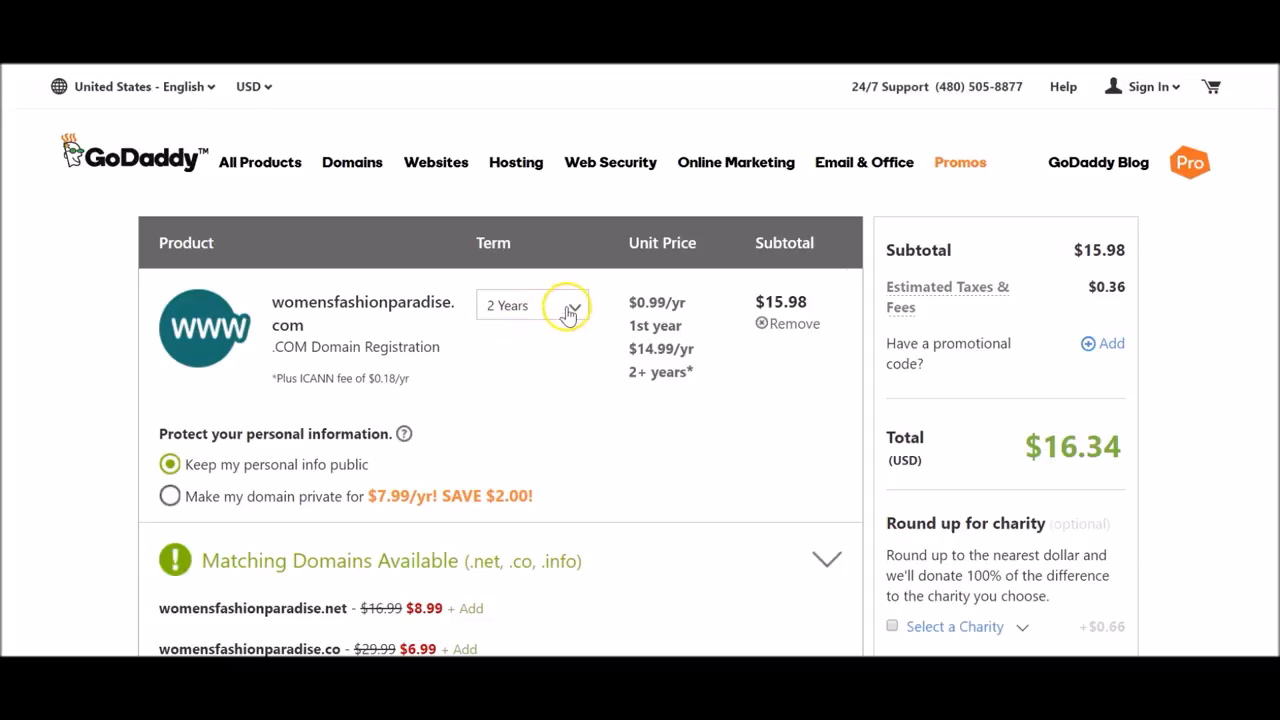
pyautogui.click(569, 305)
pyautogui.click(537, 338)
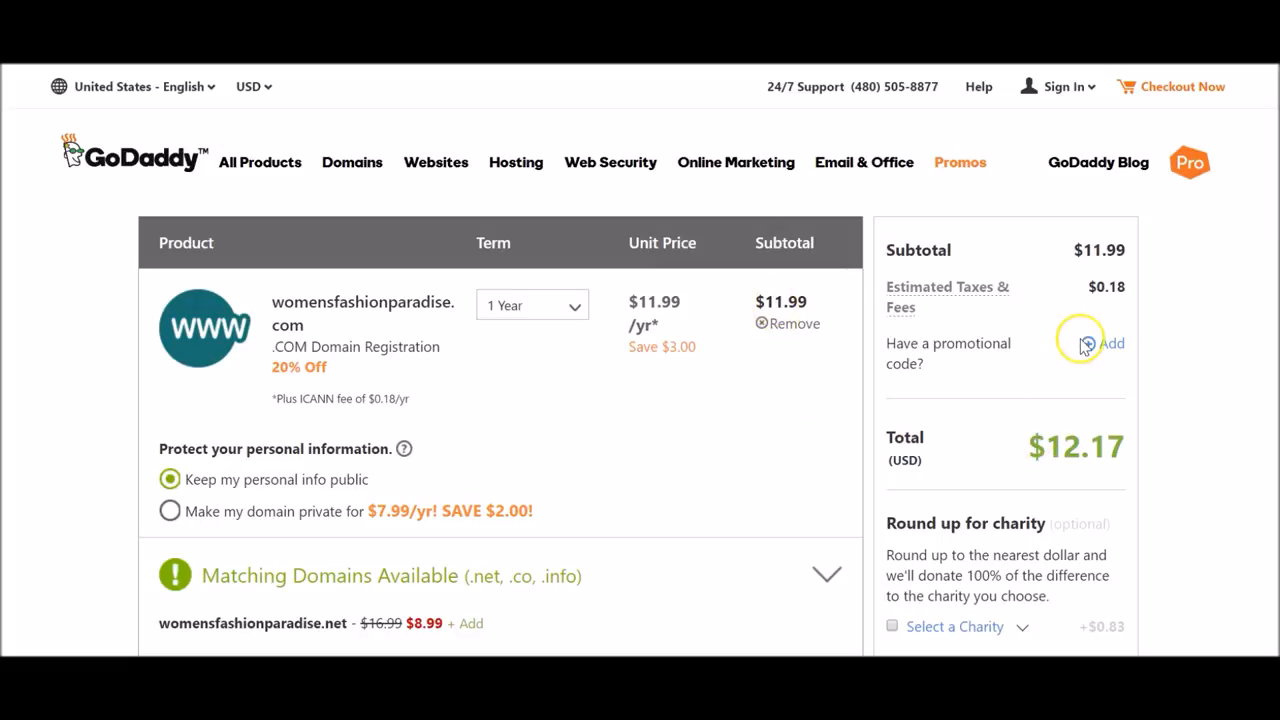
pyautogui.scroll(-1, 732, 334)
pyautogui.scroll(-8, 732, 334)
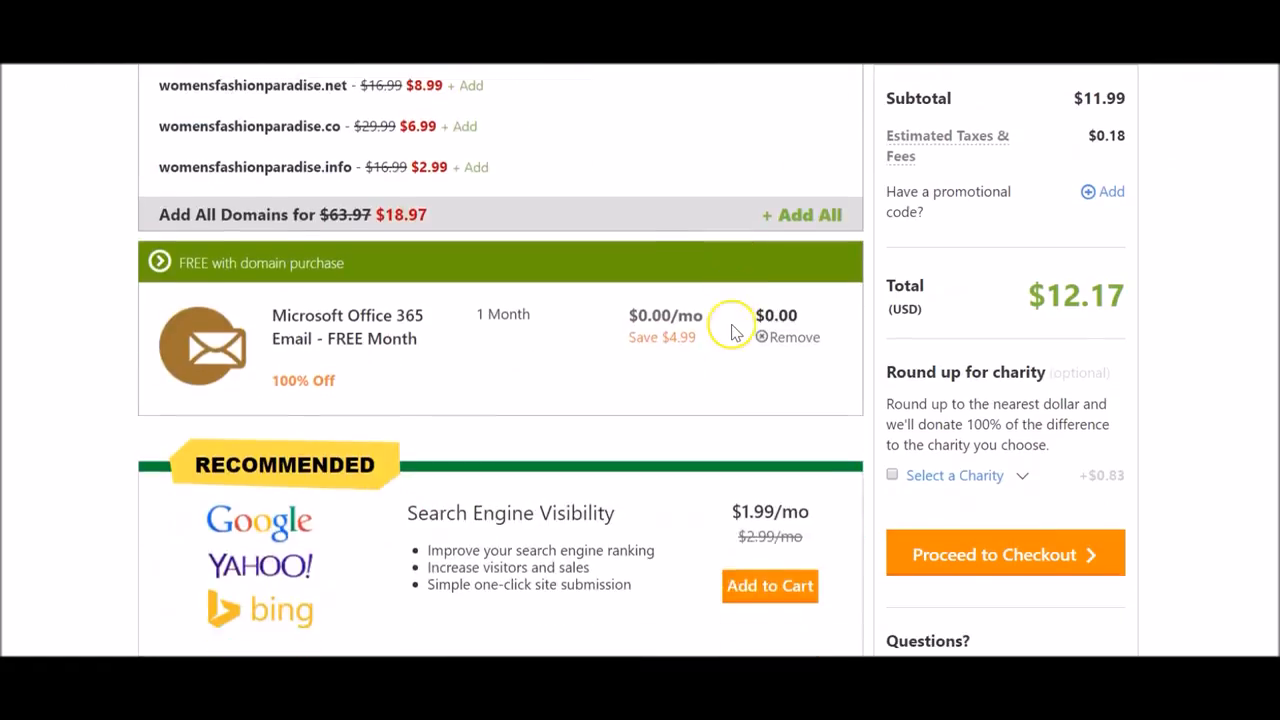
pyautogui.scroll(3, 732, 334)
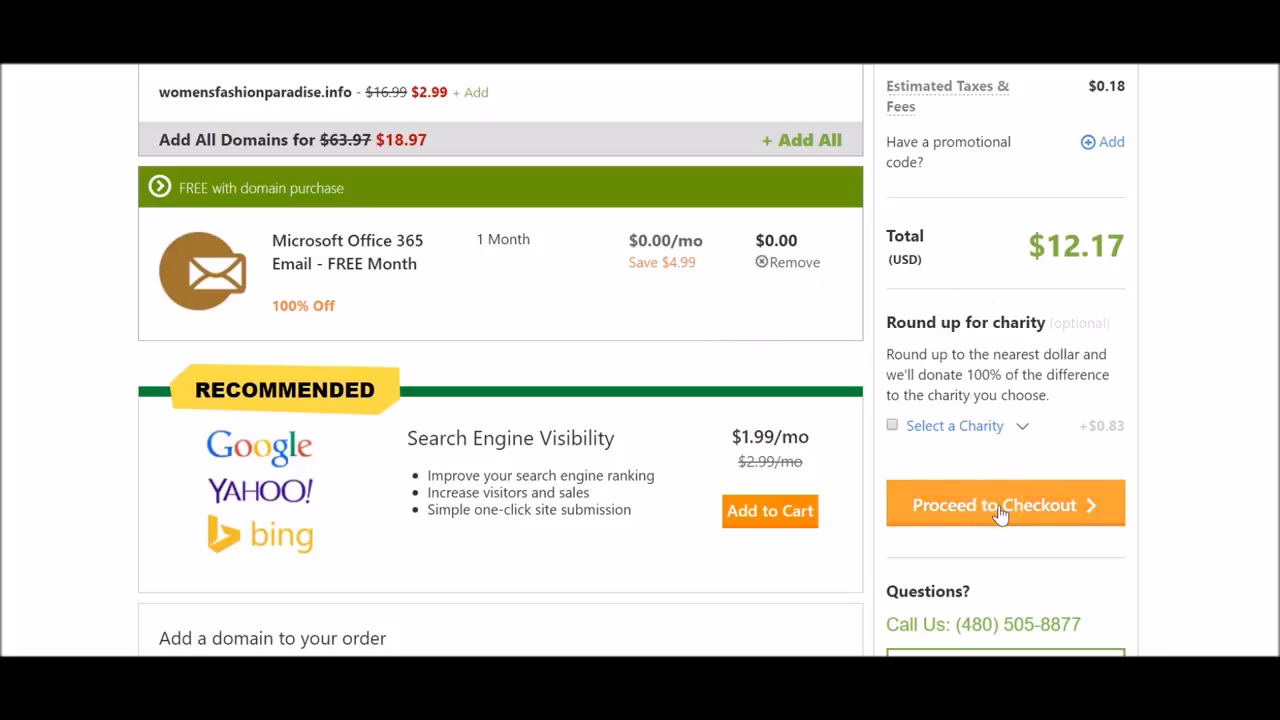
pyautogui.scroll(4, 1000, 340)
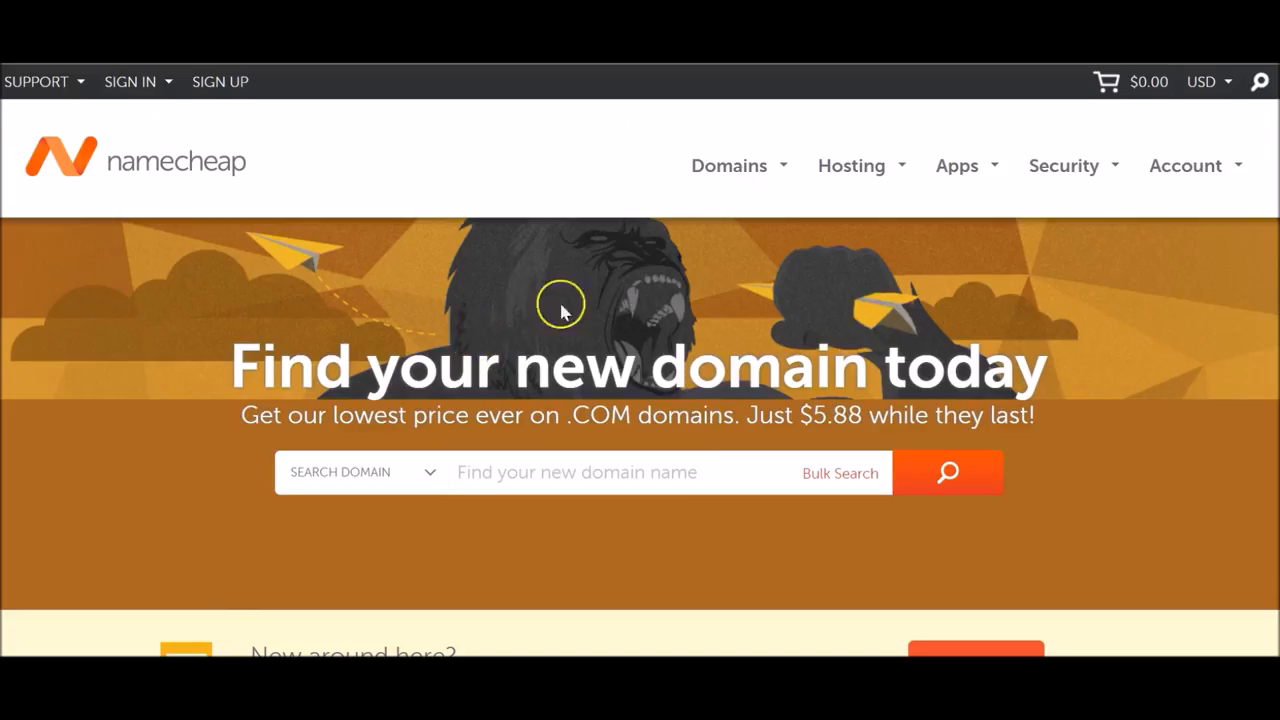
# Search Namecheap for womensfashionparadise.com.
pyautogui.click(590, 472)
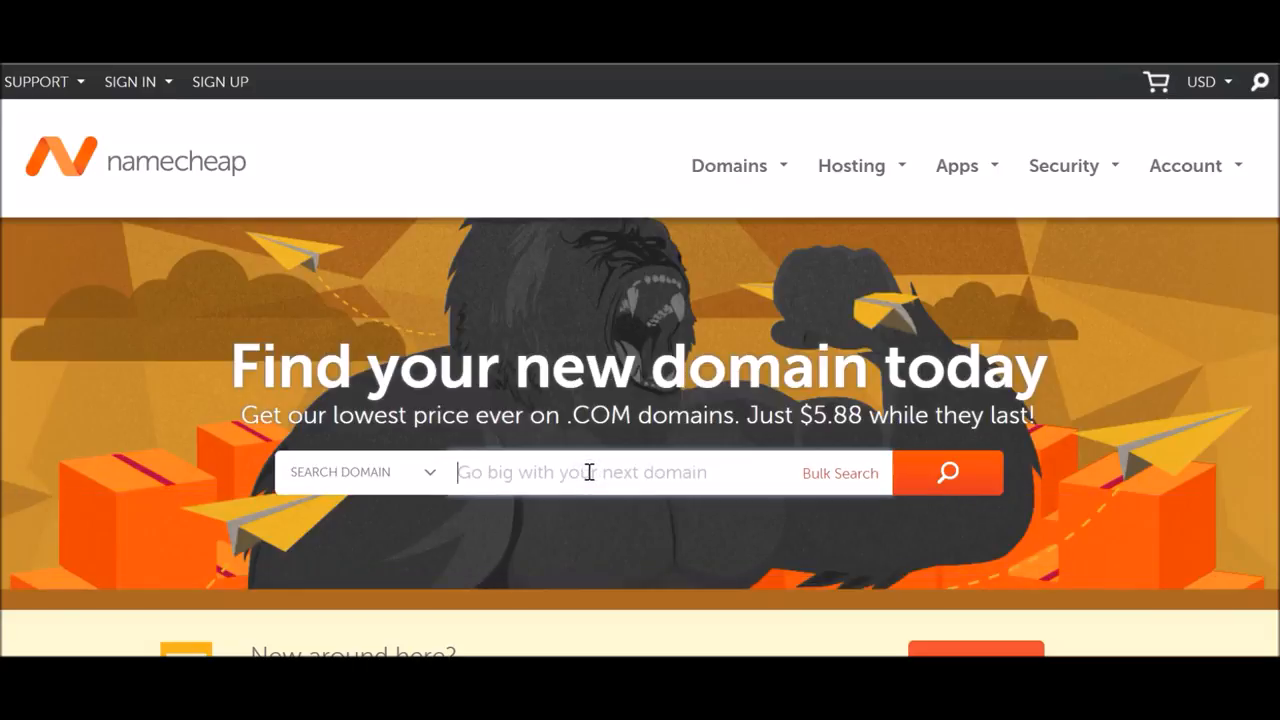
pyautogui.write('womensfashionpar')
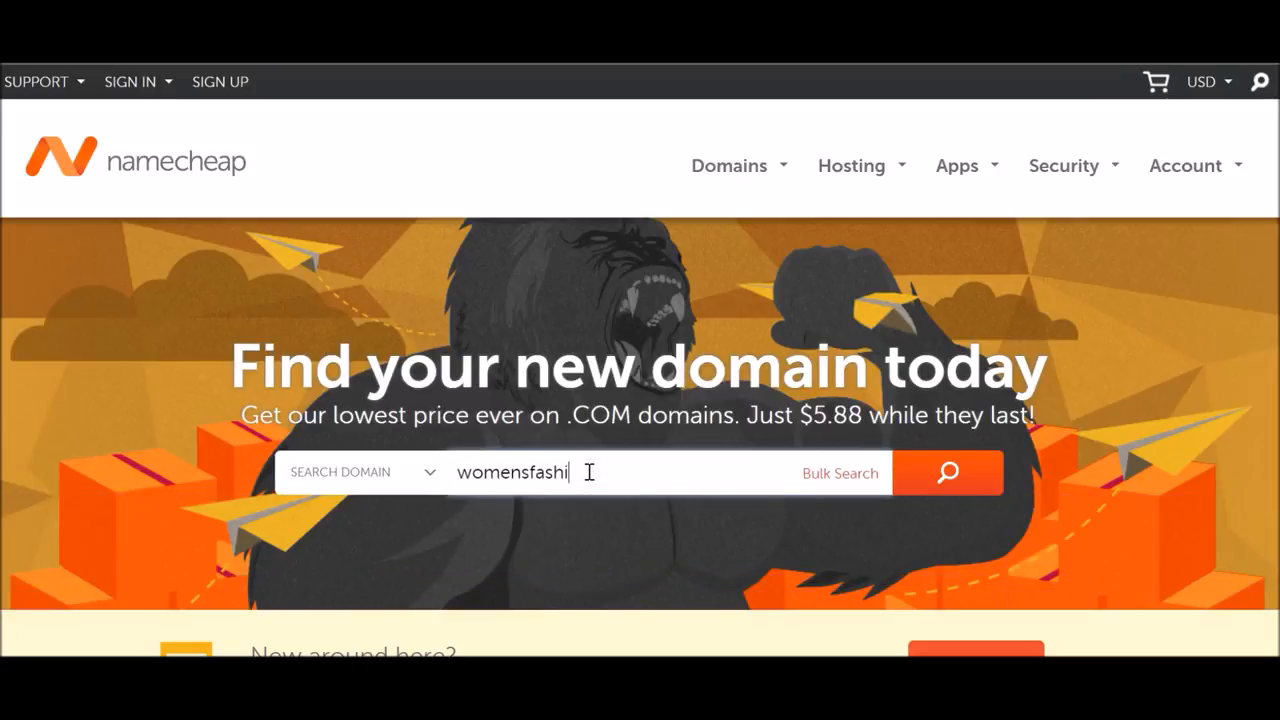
pyautogui.write('adise.com')
pyautogui.press('Return')
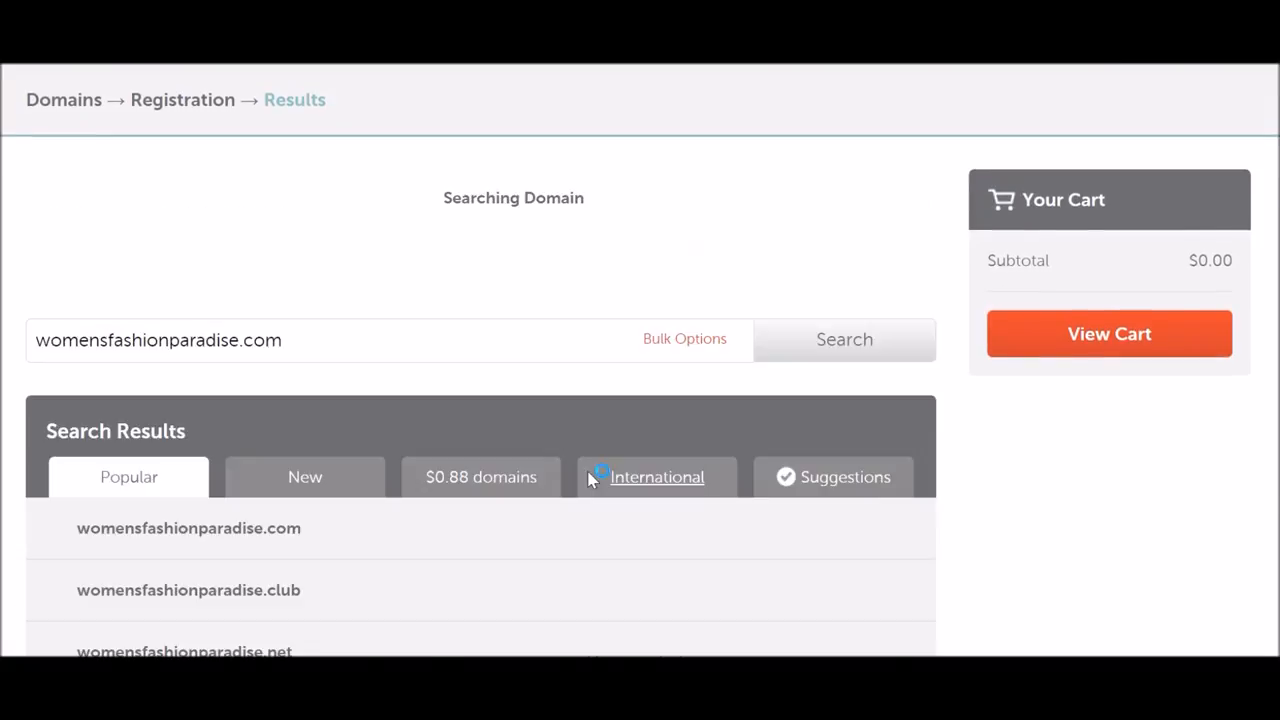
pyautogui.click(624, 513)
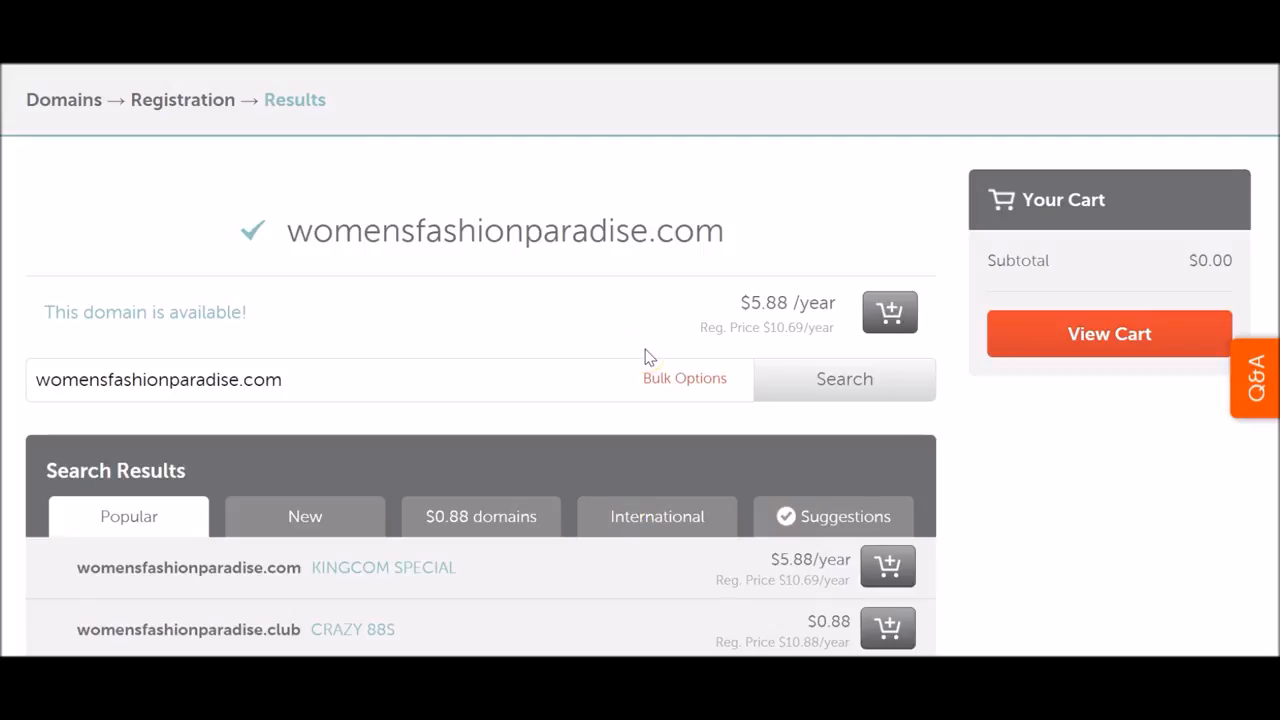
# Check the available result's $5.88/year price against the regular $10.69/year.
pyautogui.moveTo(694, 298); pyautogui.dragTo(834, 331)
pyautogui.click(834, 331)
pyautogui.scroll(-4, 749, 343)
pyautogui.scroll(5, 765, 346)
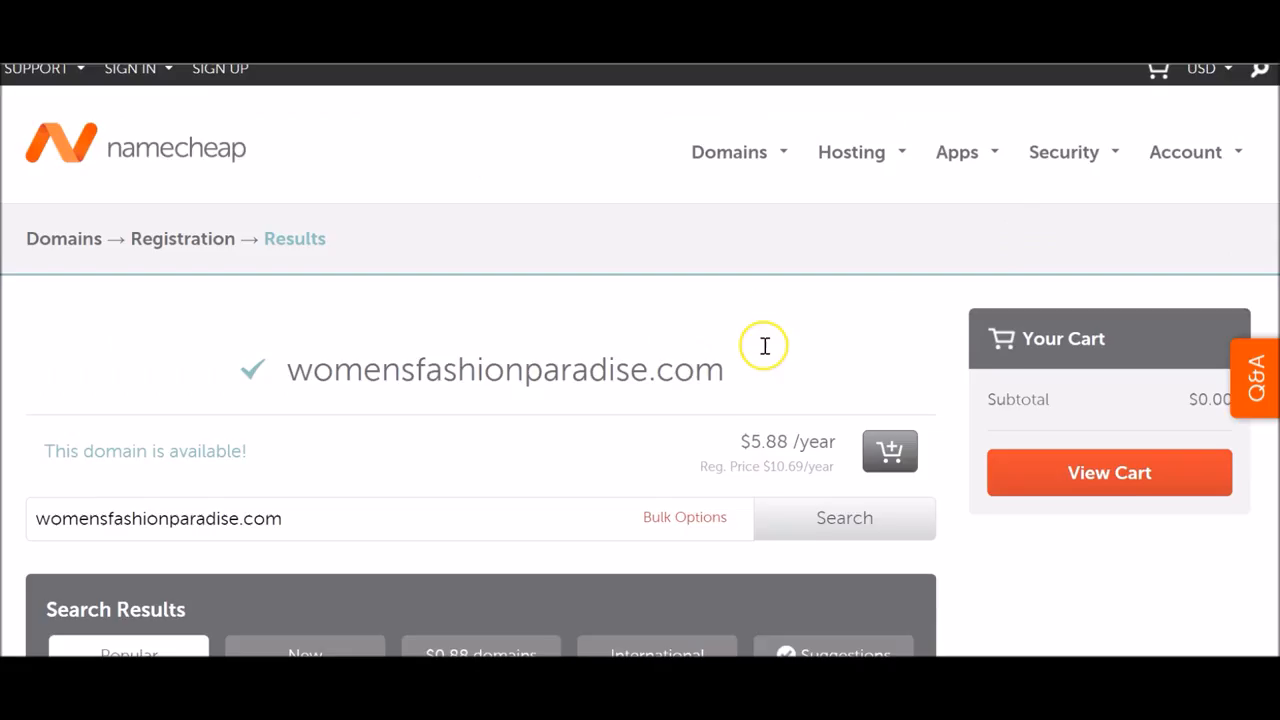
pyautogui.click(36, 81)
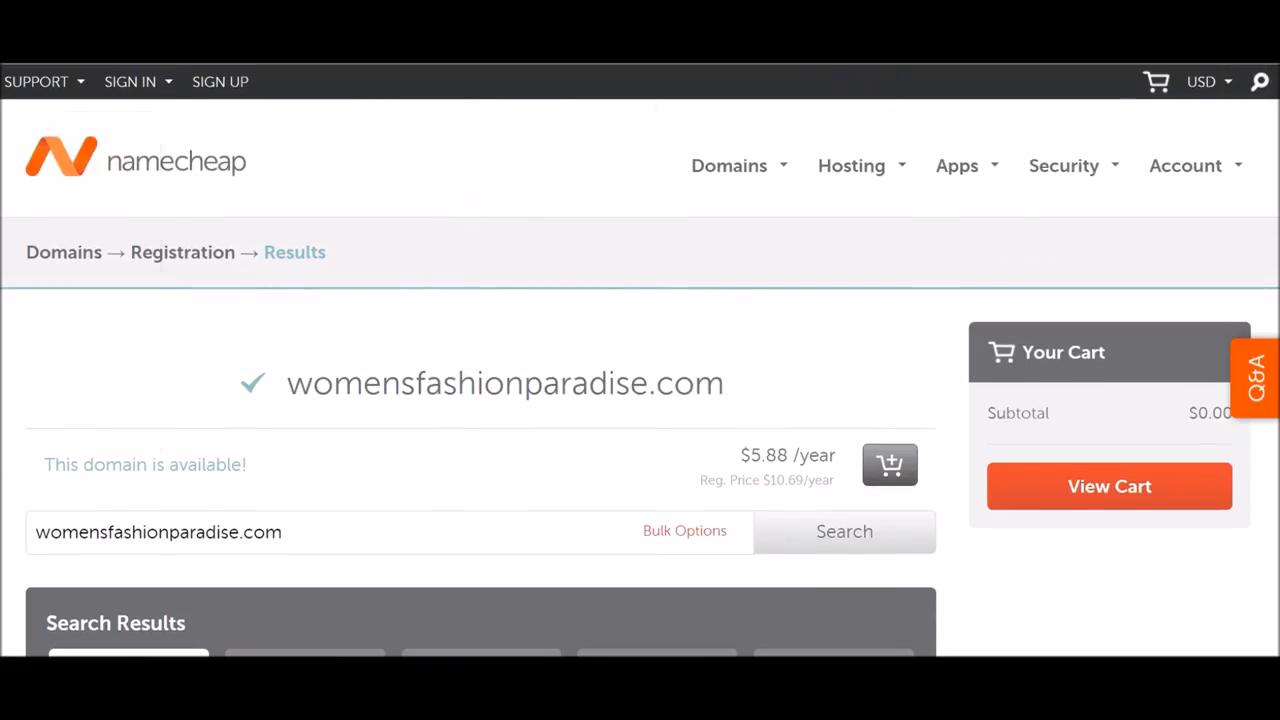
pyautogui.click(130, 81)
# Return to the $12.17 GoDaddy cart and close the Let's Talk chat popup.
pyautogui.click(714, 300)
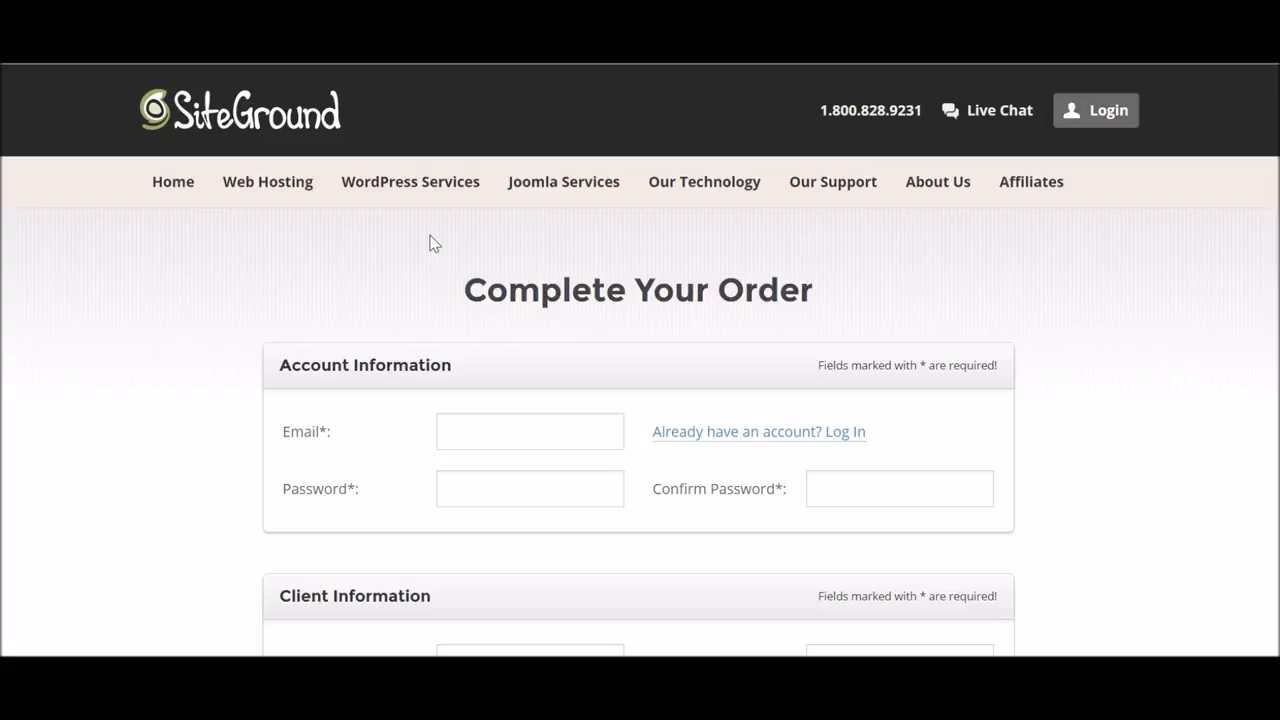
pyautogui.click(352, 239)
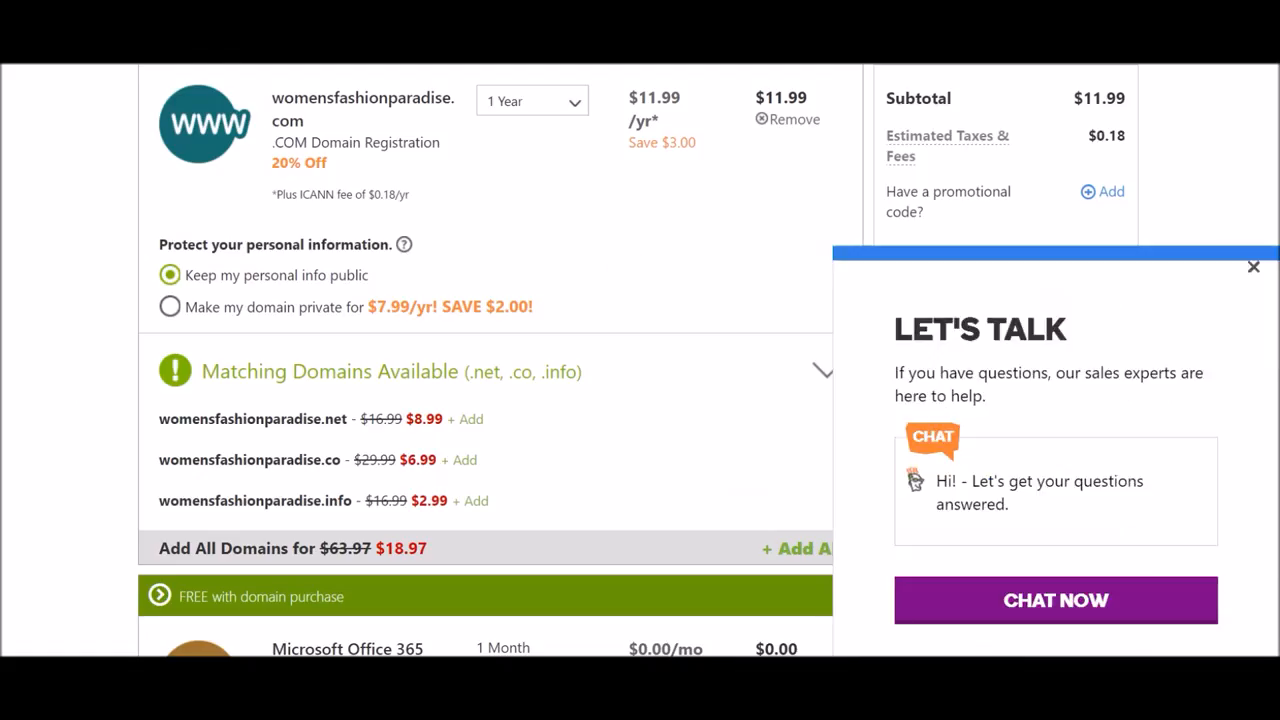
pyautogui.click(1254, 268)
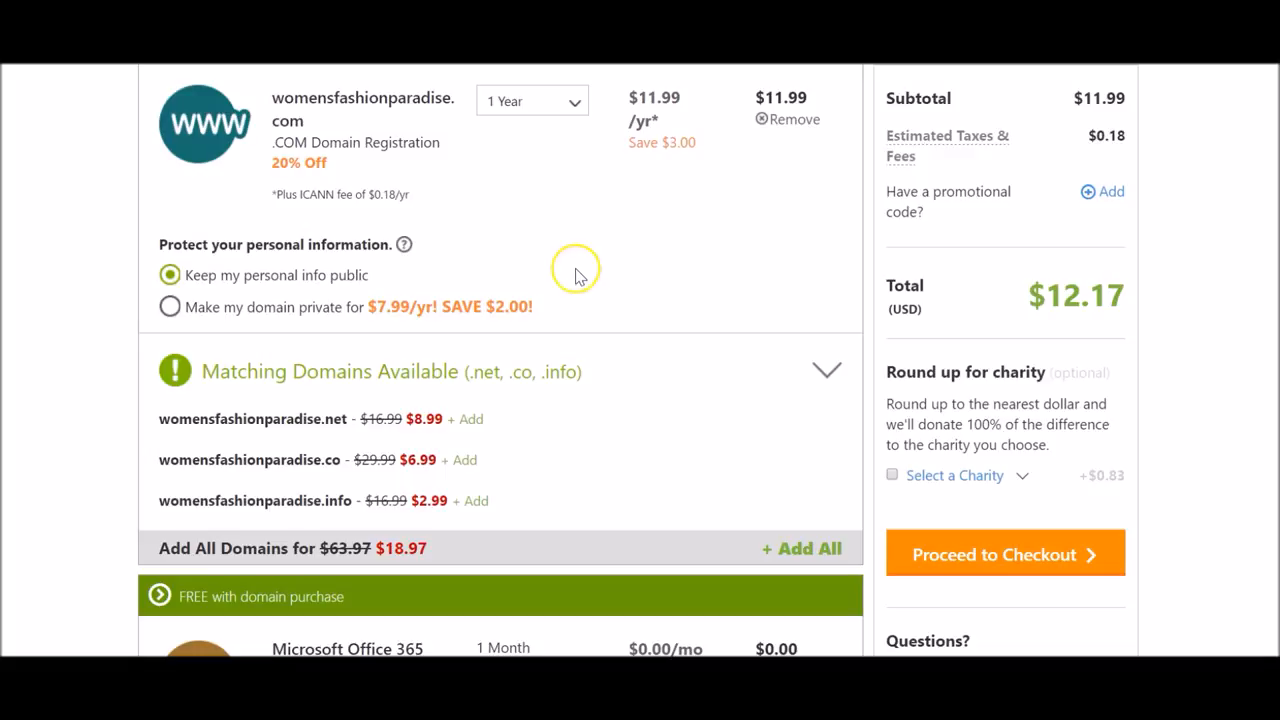
pyautogui.scroll(2, 572, 262)
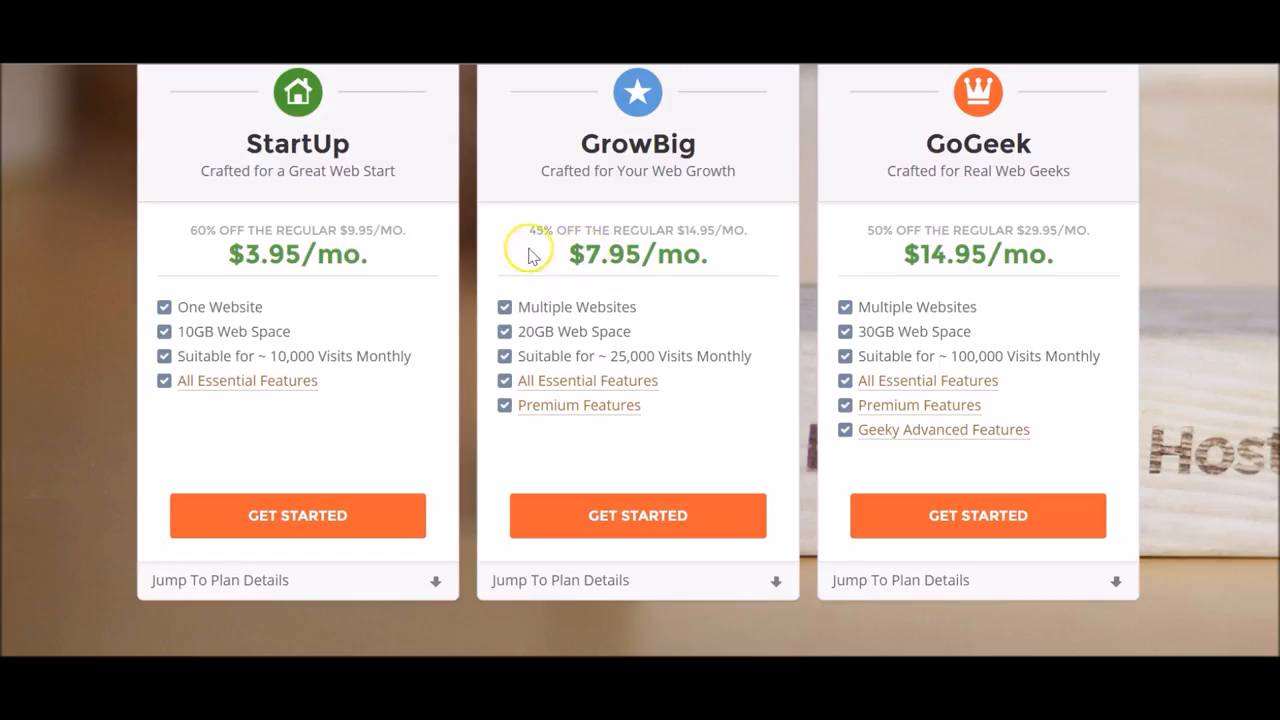
# Open SiteGround's hosting accounts section to reach the account's cPanel.
pyautogui.scroll(4, 515, 250)
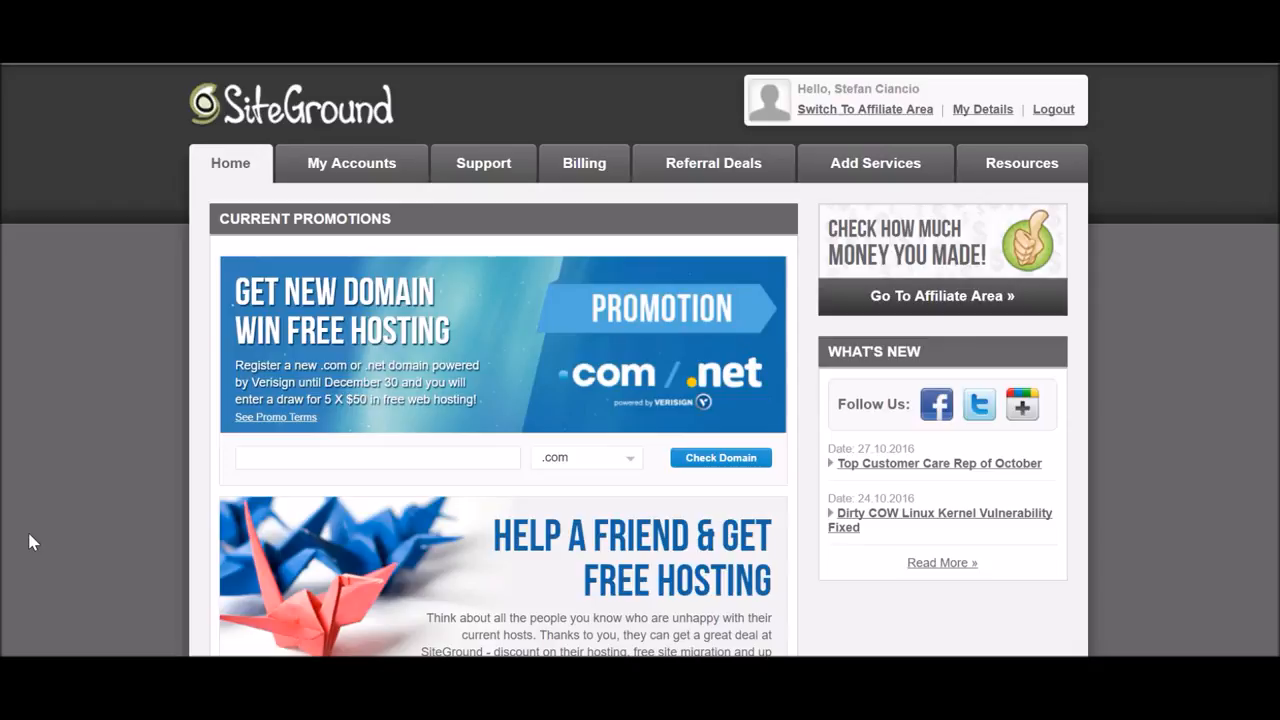
pyautogui.click(343, 172)
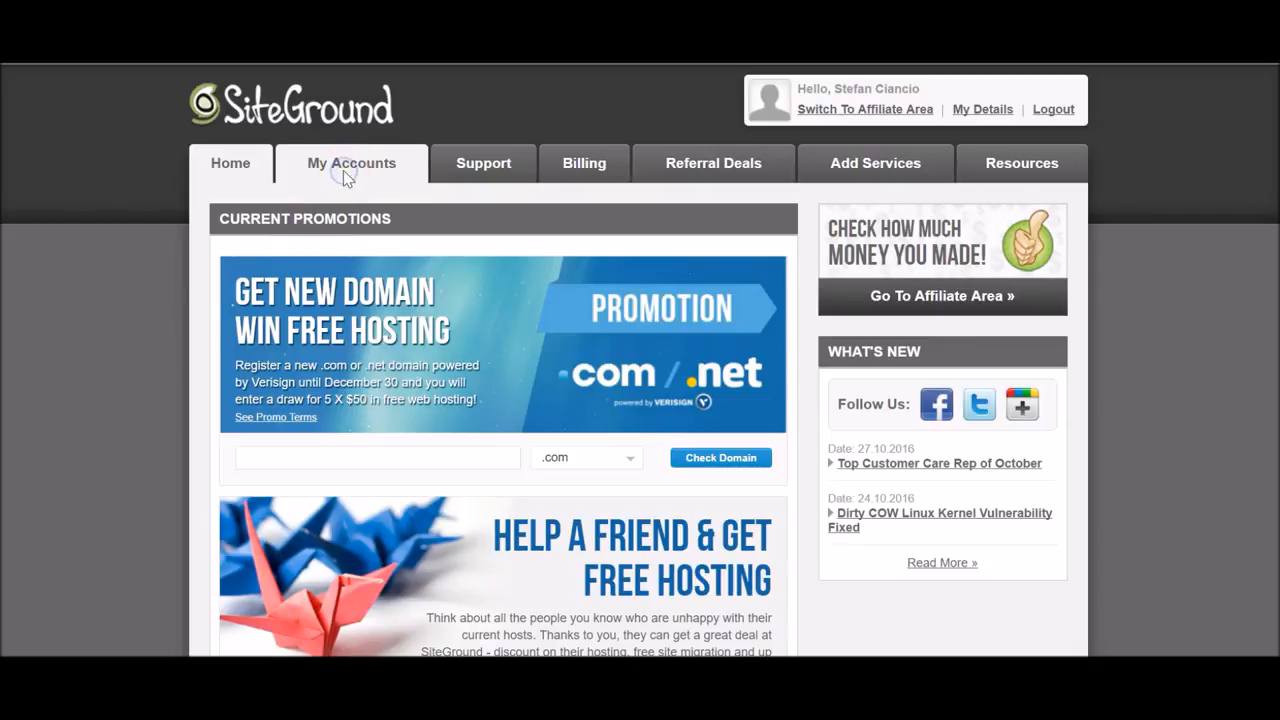
pyautogui.click(340, 167)
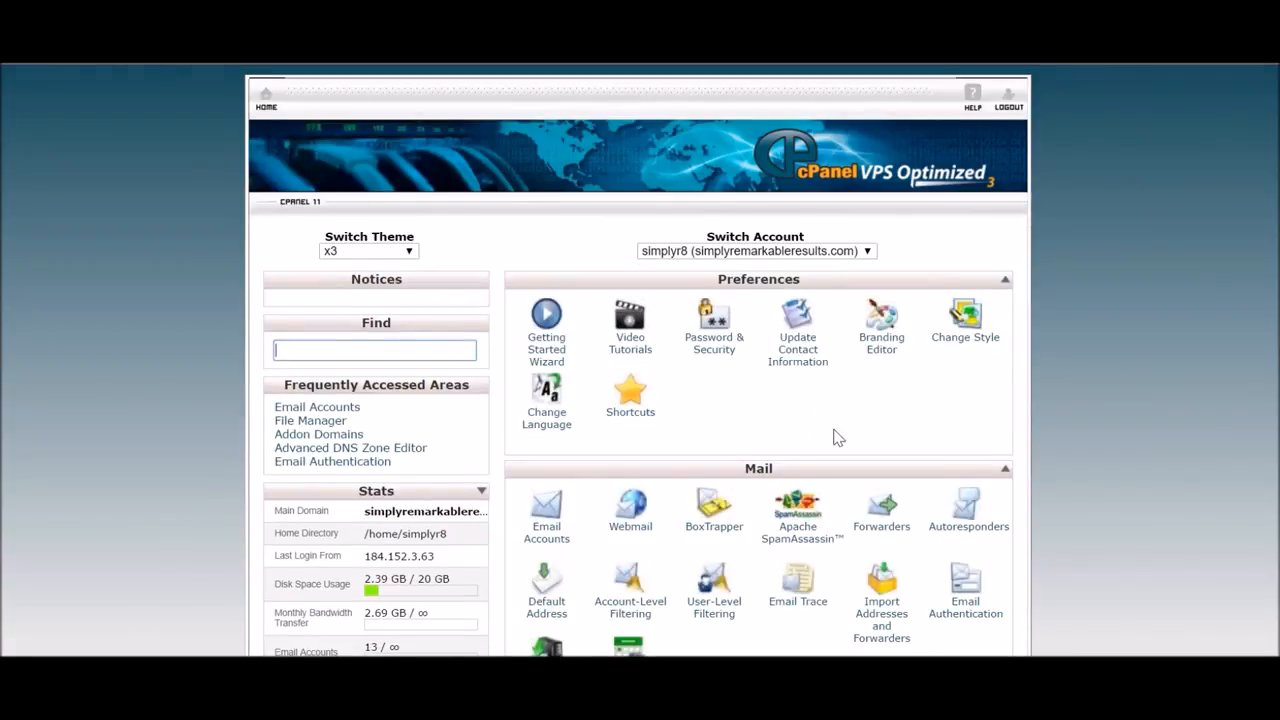
# Add womensfashionparadise.com as an addon domain with auto-filled subdomain, folder and a confirmed password.
pyautogui.scroll(-10, 836, 437)
pyautogui.scroll(-5, 836, 437)
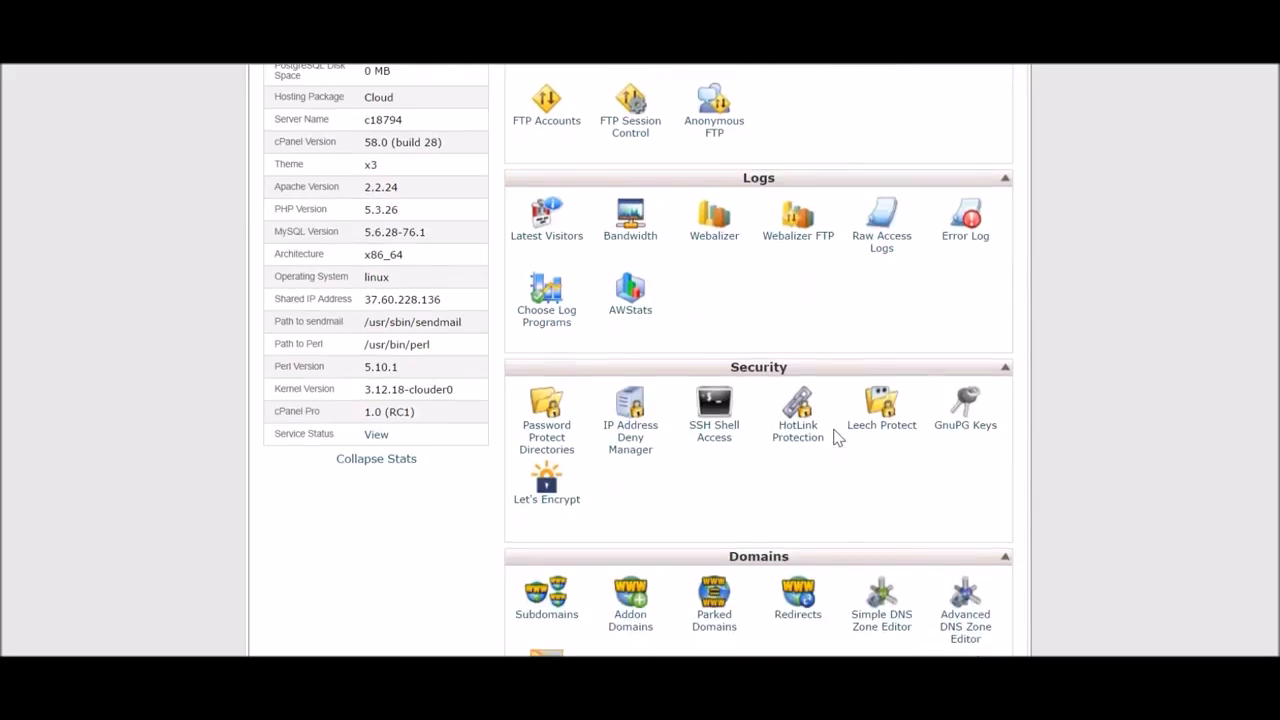
pyautogui.click(654, 438)
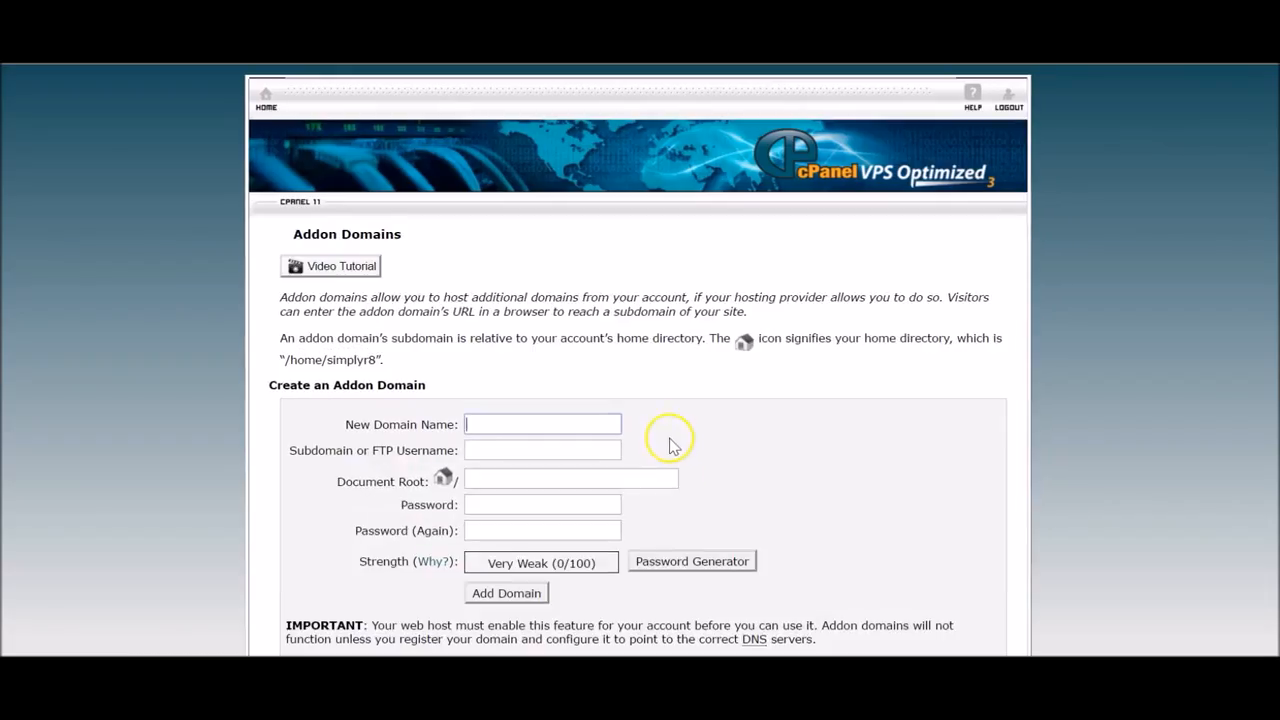
pyautogui.click(487, 425)
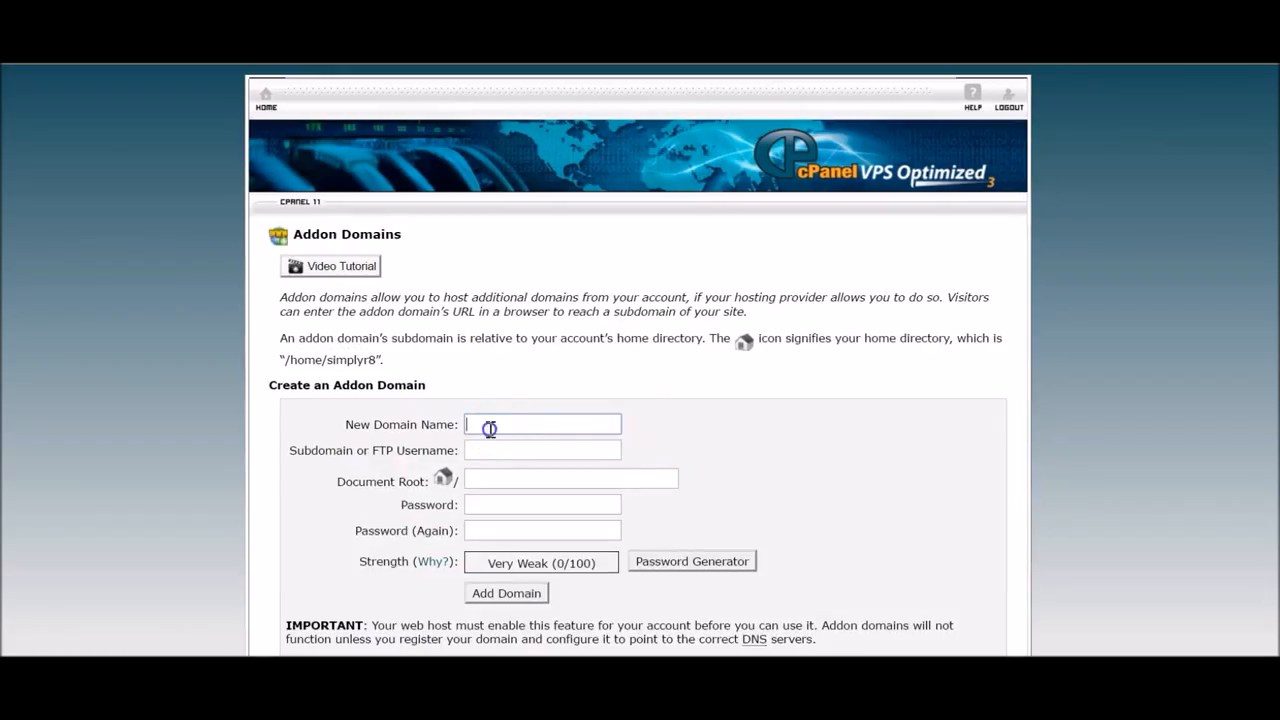
pyautogui.write('wome')
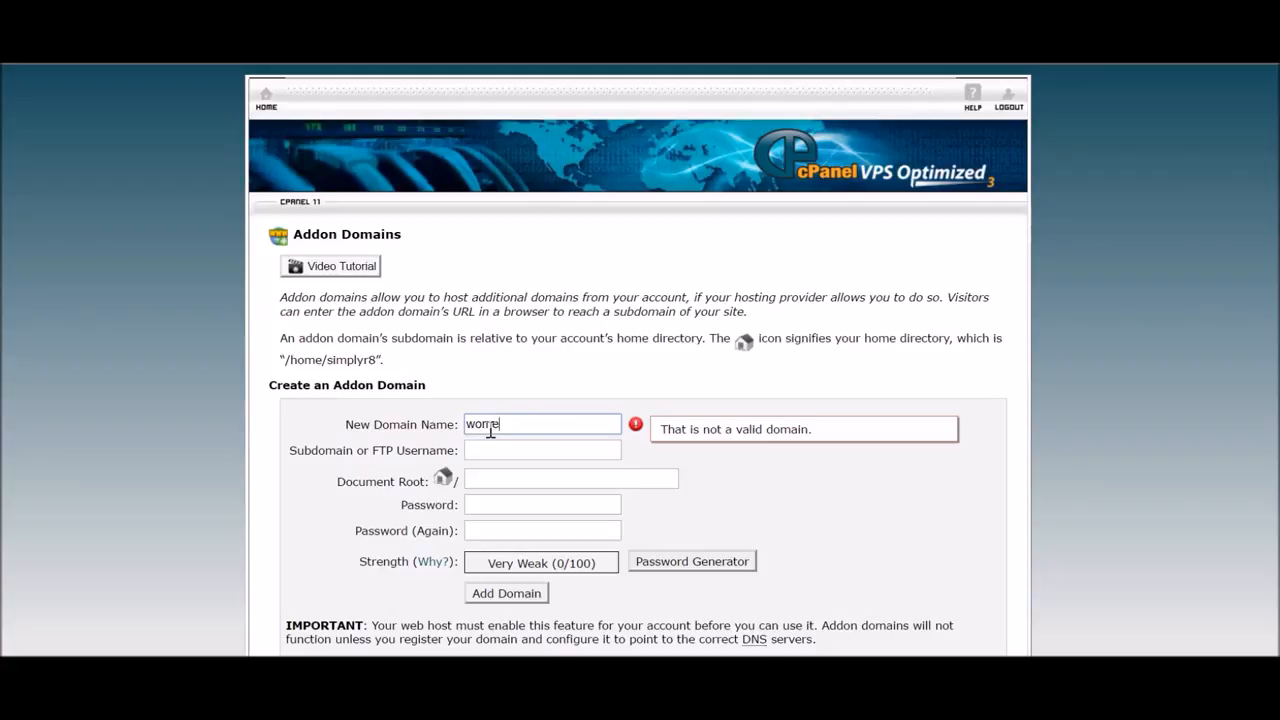
pyautogui.write('nsfashionparadise.com')
pyautogui.press('Tab')
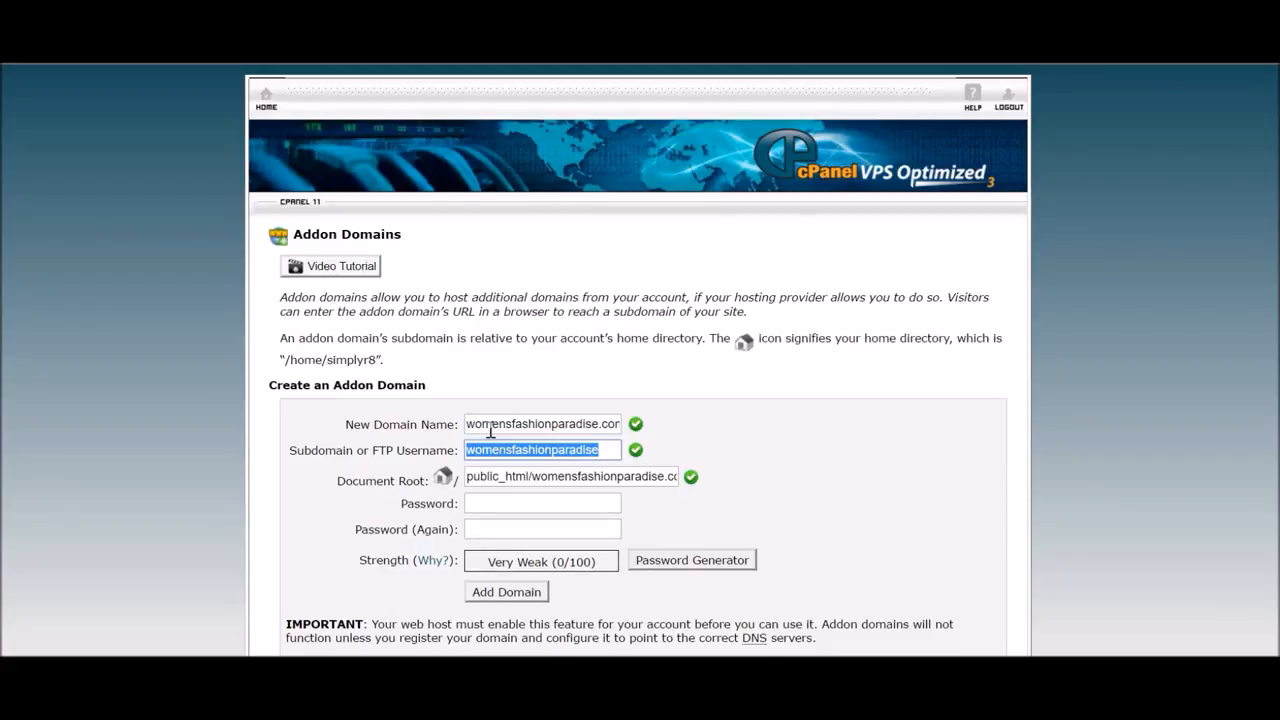
pyautogui.click(487, 503)
pyautogui.write('p•••••••••••')
pyautogui.press('Tab')
pyautogui.write('••••••••••••')
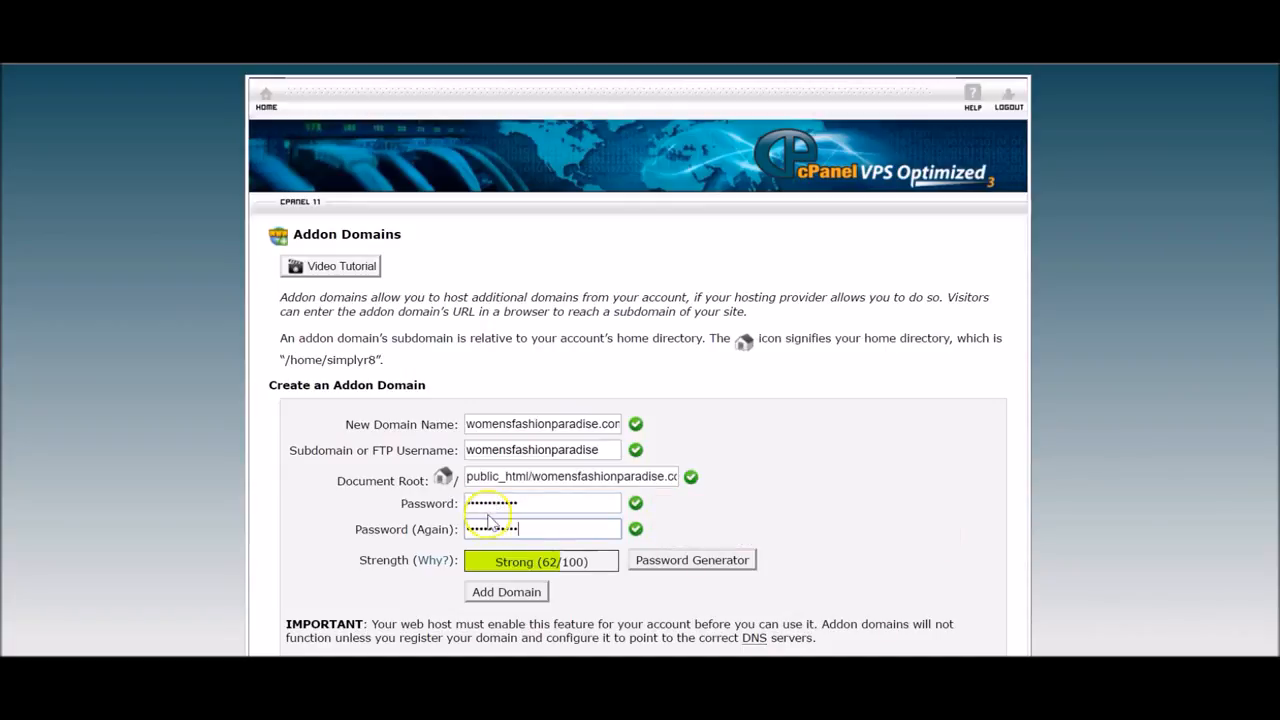
pyautogui.click(506, 596)
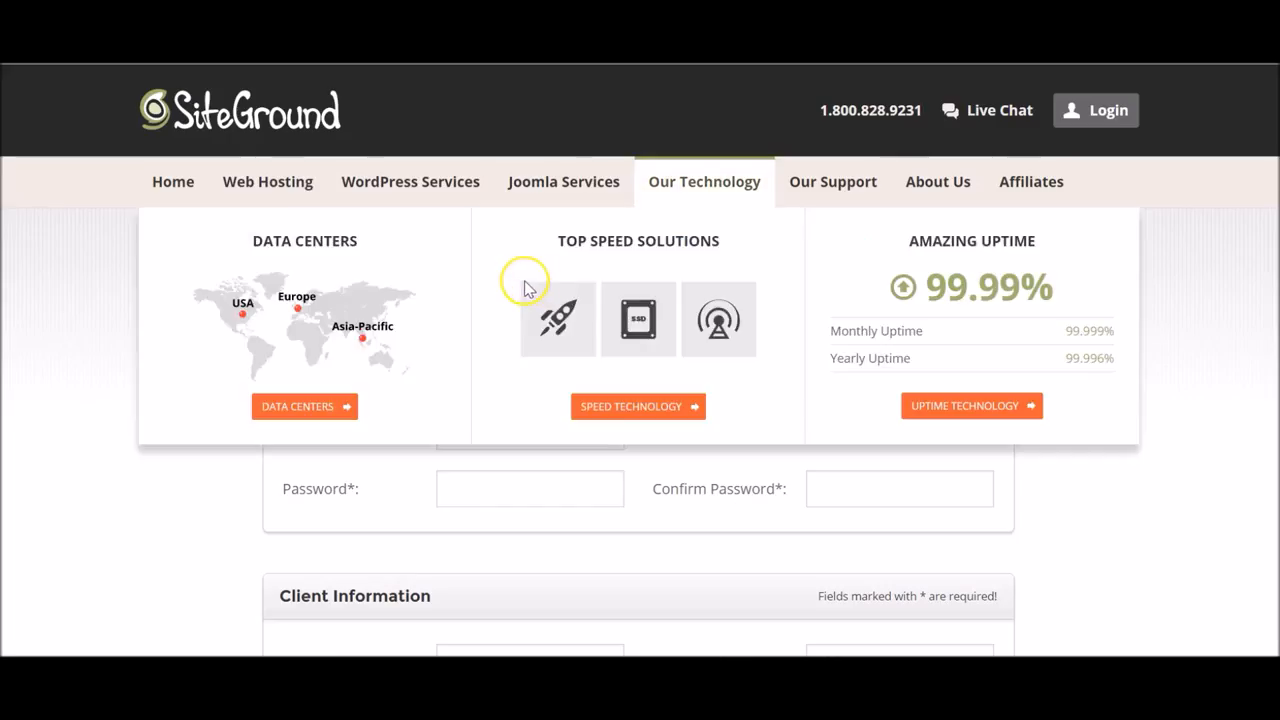
# Leave the unfinished order and log in from SiteGround's home page form with the account username and password.
pyautogui.click(203, 187)
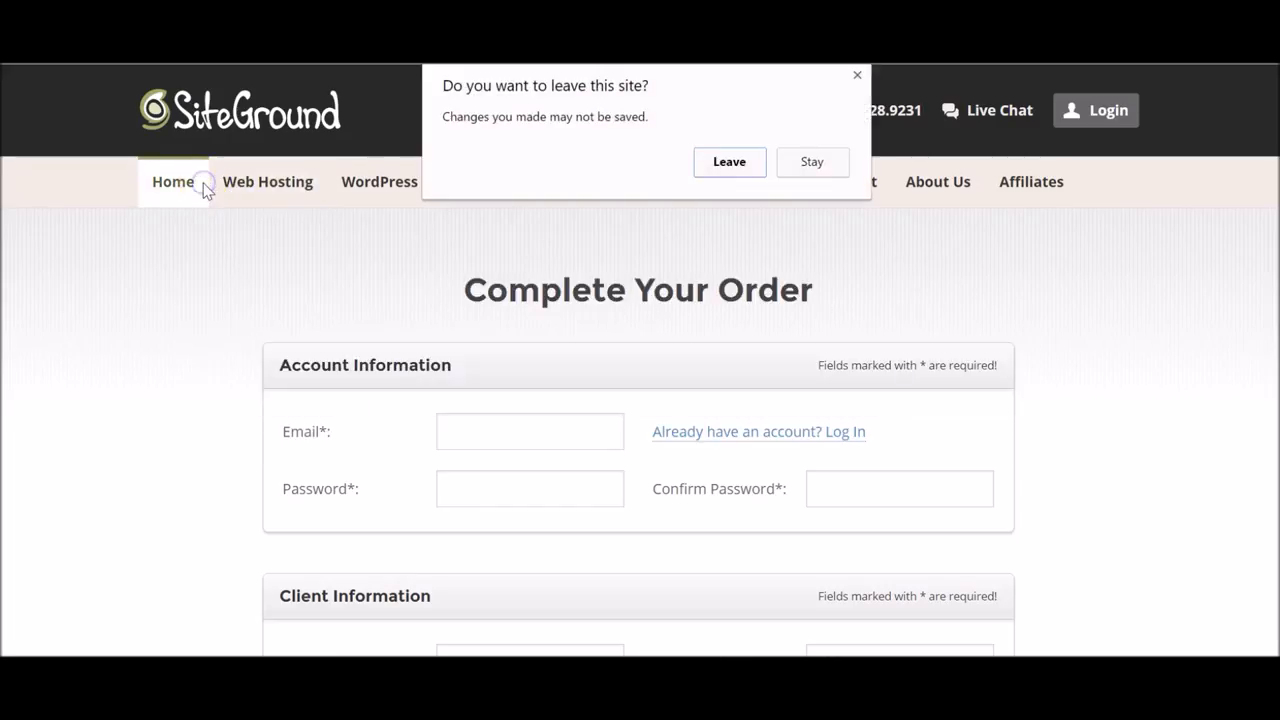
pyautogui.click(724, 162)
pyautogui.click(1090, 110)
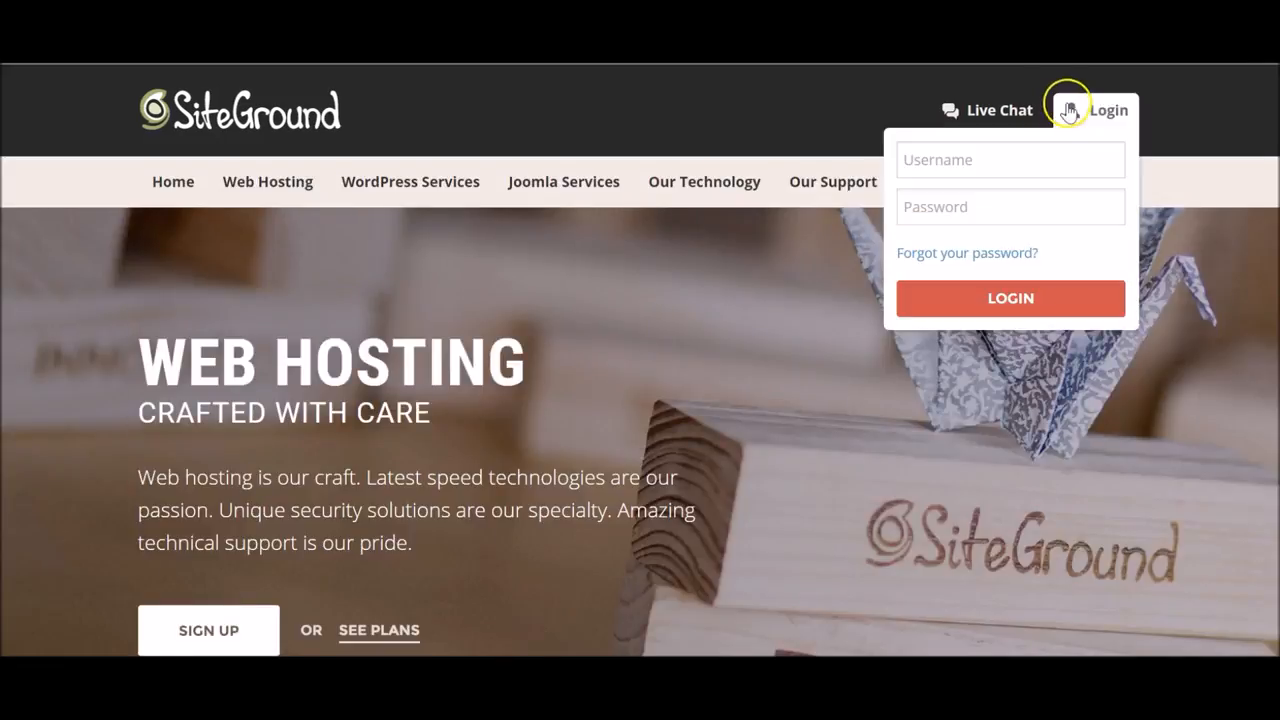
pyautogui.click(1042, 158)
pyautogui.write('implyr8')
pyautogui.press('Tab')
pyautogui.write('*********')
pyautogui.click(901, 160)
pyautogui.write('s')
pyautogui.click(984, 288)
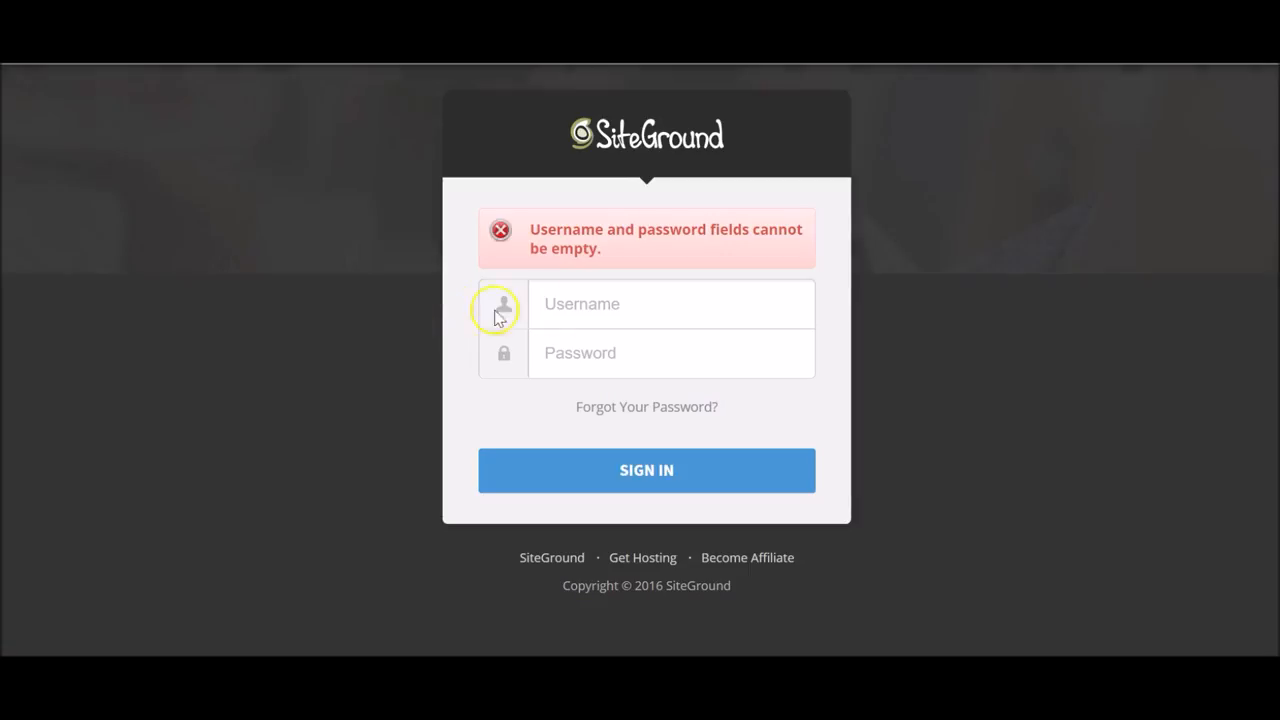
# Sign in again on the SiteGround login page to reach the account's nameserver details.
pyautogui.click(543, 305)
pyautogui.write('simplyr8')
pyautogui.press('Tab')
pyautogui.write('*********')
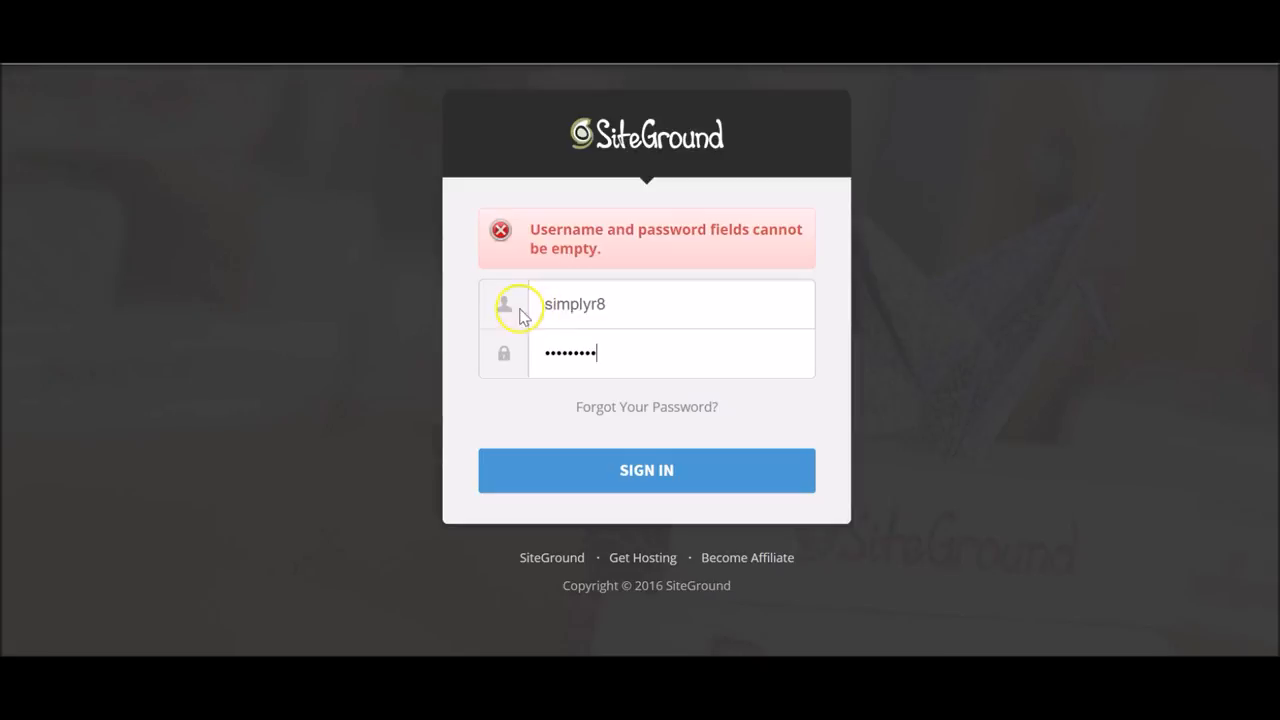
pyautogui.press('Return')
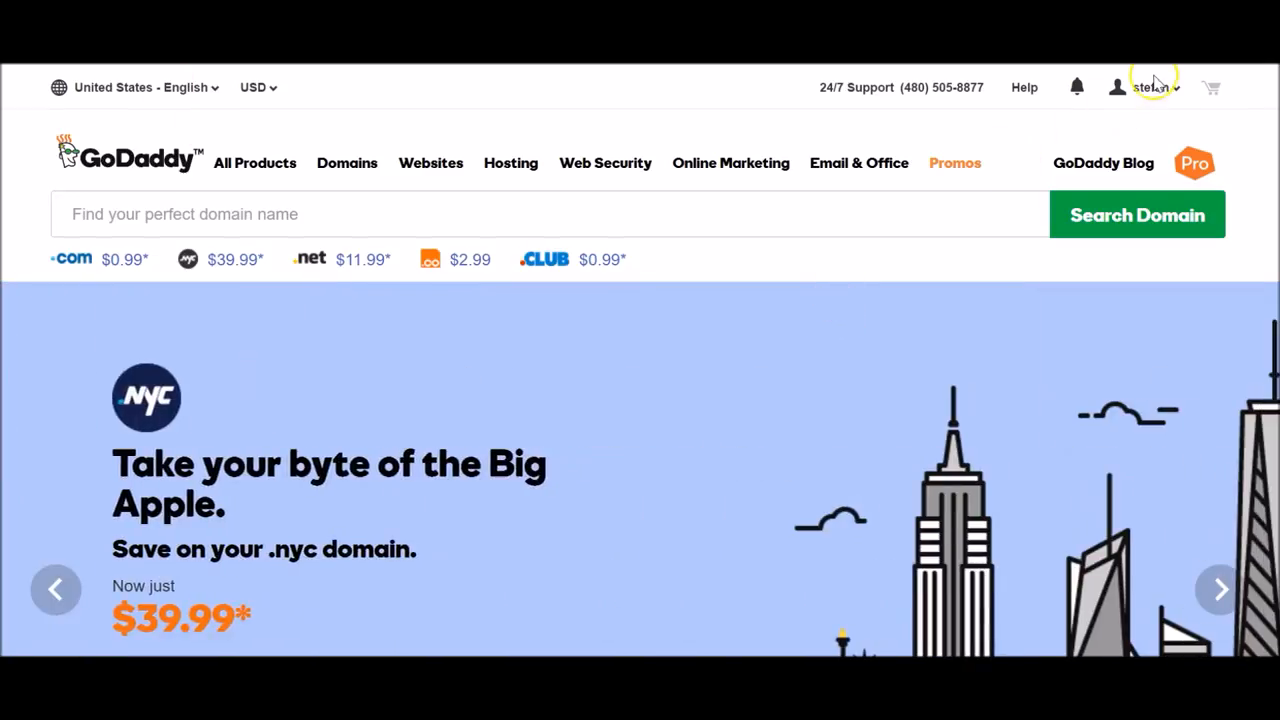
# Open Manage My Domains from the account name menu to list all 32 domains.
pyautogui.click(1150, 88)
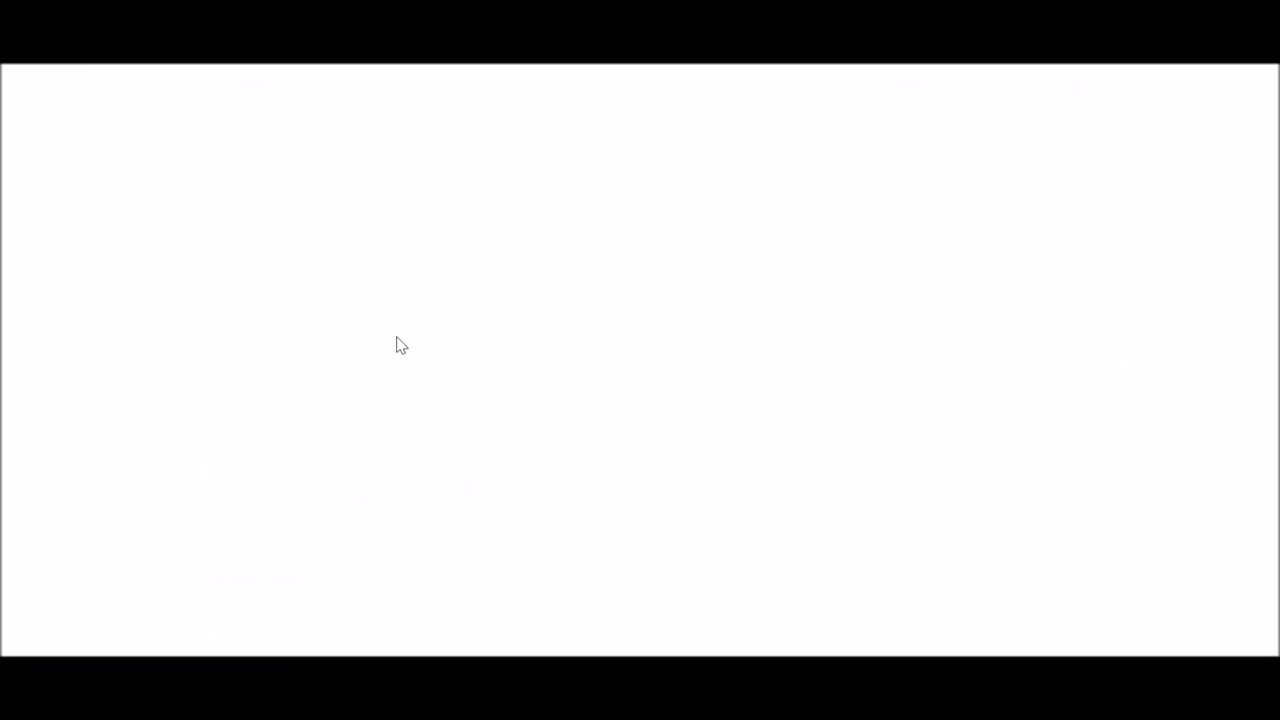
pyautogui.click(488, 341)
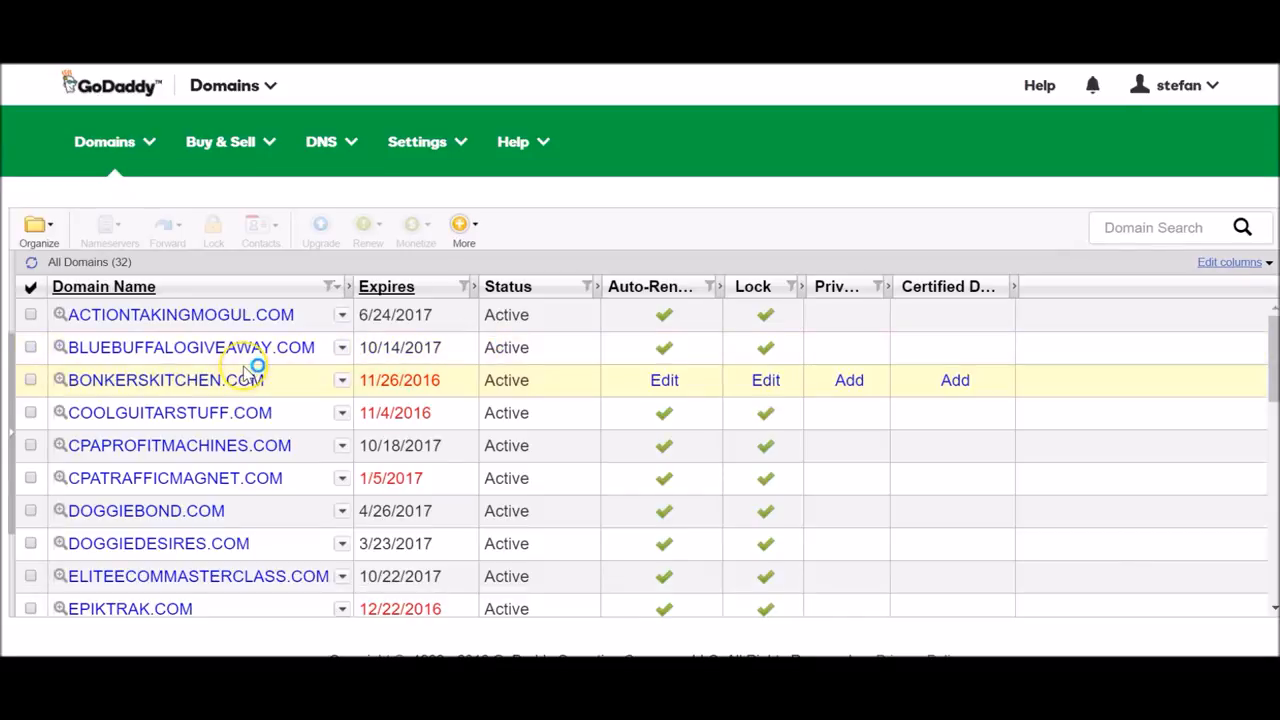
# Open womensfashionparadise.com from the domain list and go to its Nameservers Manage settings.
pyautogui.scroll(-1, 245, 372)
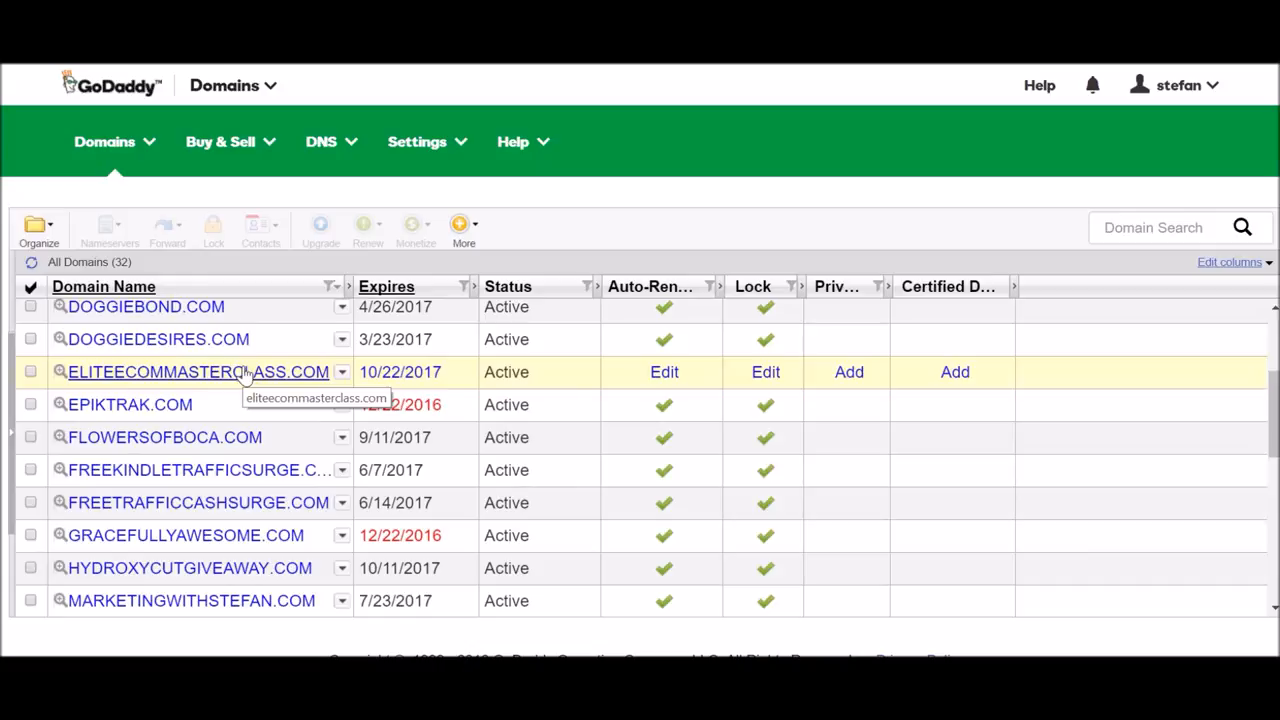
pyautogui.scroll(-5, 245, 372)
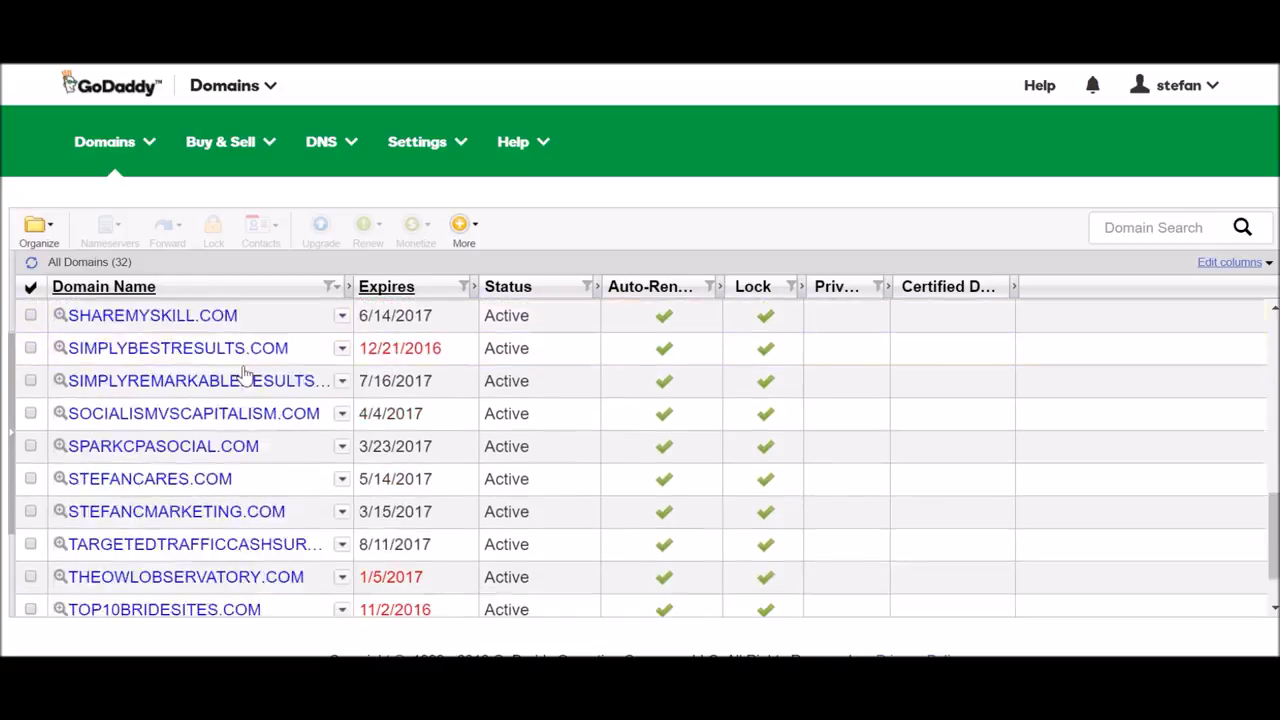
pyautogui.click(237, 600)
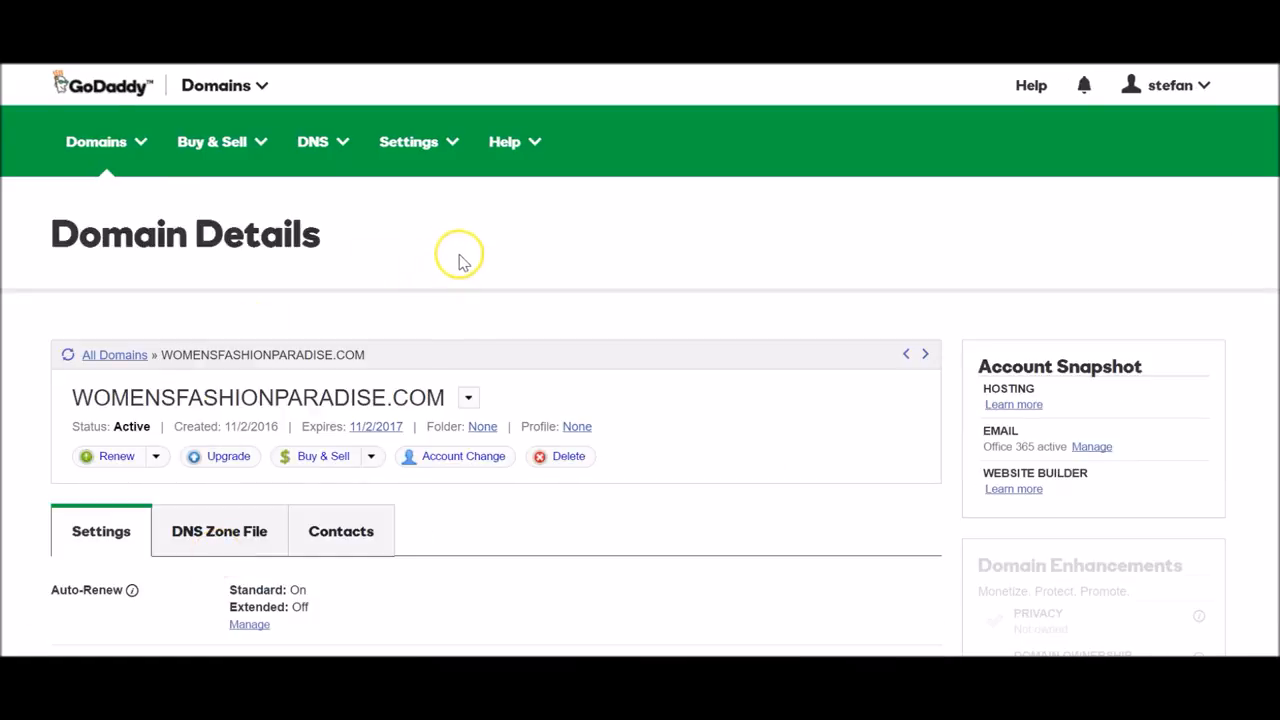
pyautogui.scroll(-3, 457, 254)
pyautogui.scroll(-1, 463, 257)
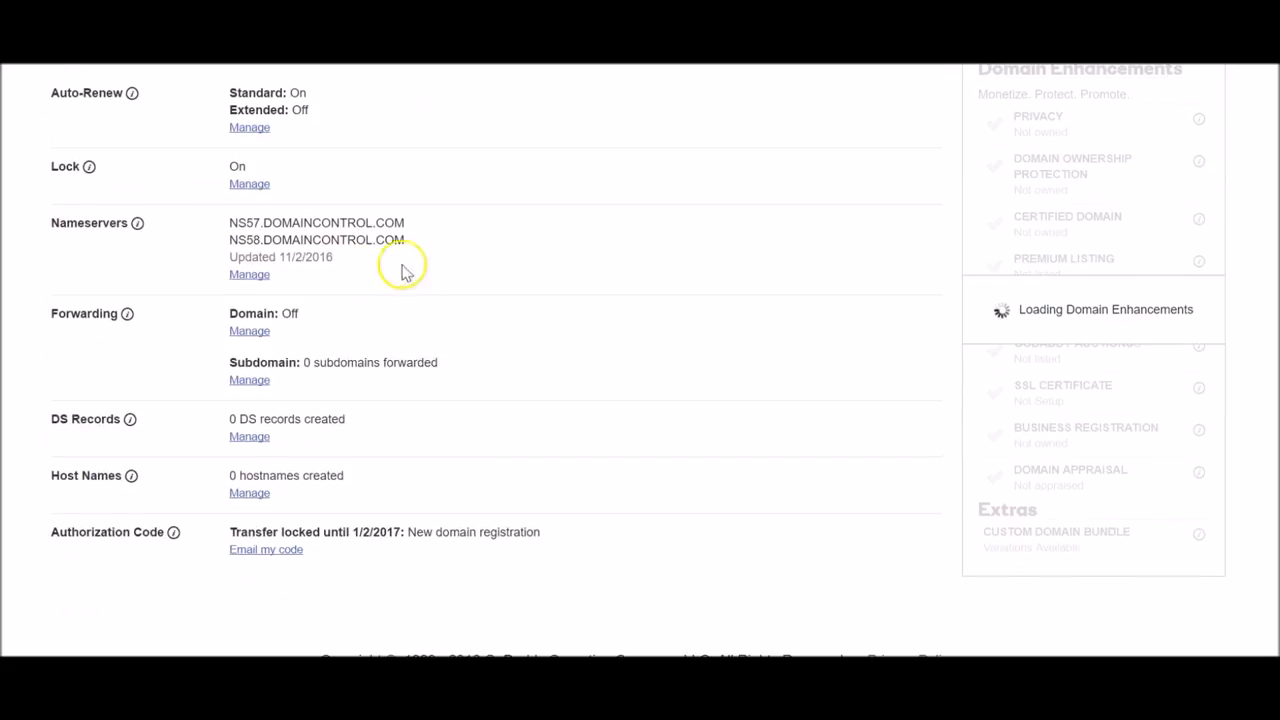
pyautogui.click(251, 277)
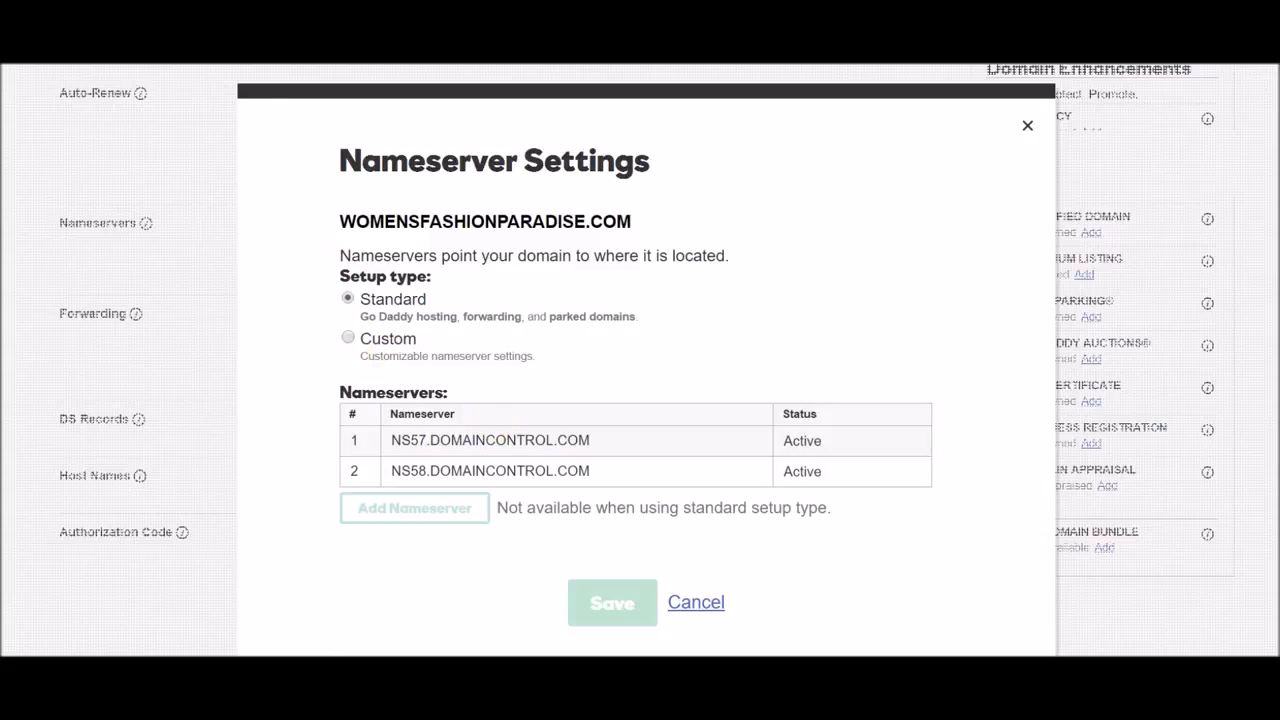
# Switch to custom nameservers and paste ns1.c18794.sgvps.net and ns2.c18794.sgvps.net.
pyautogui.click(398, 341)
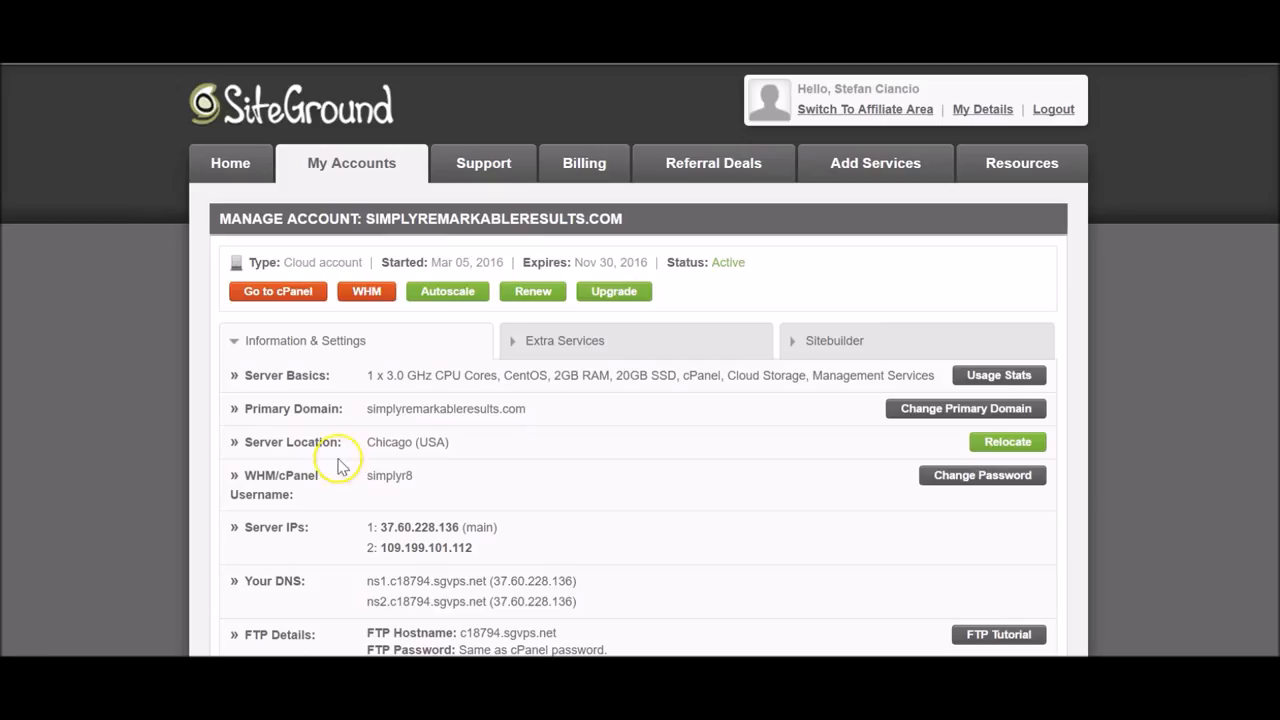
pyautogui.moveTo(367, 581); pyautogui.dragTo(487, 584)
pyautogui.hotkey('ctrl', 'c')
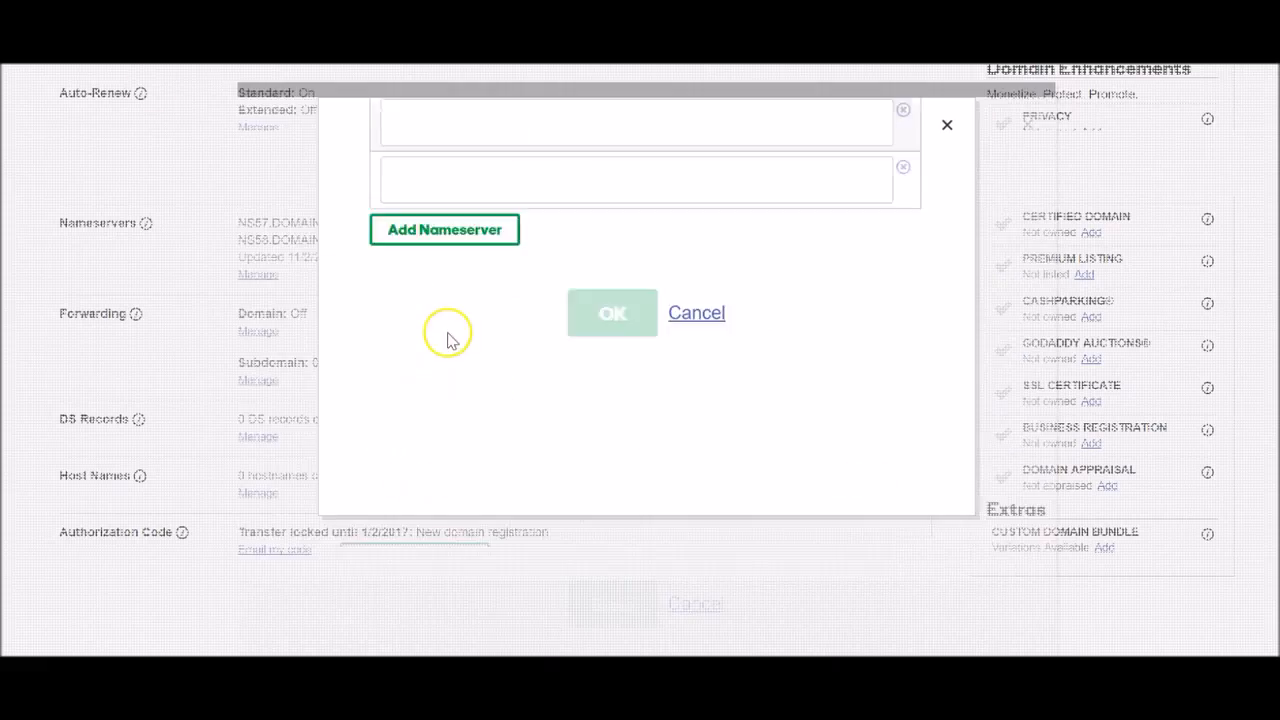
pyautogui.click(449, 214)
pyautogui.hotkey('ctrl', 'v')
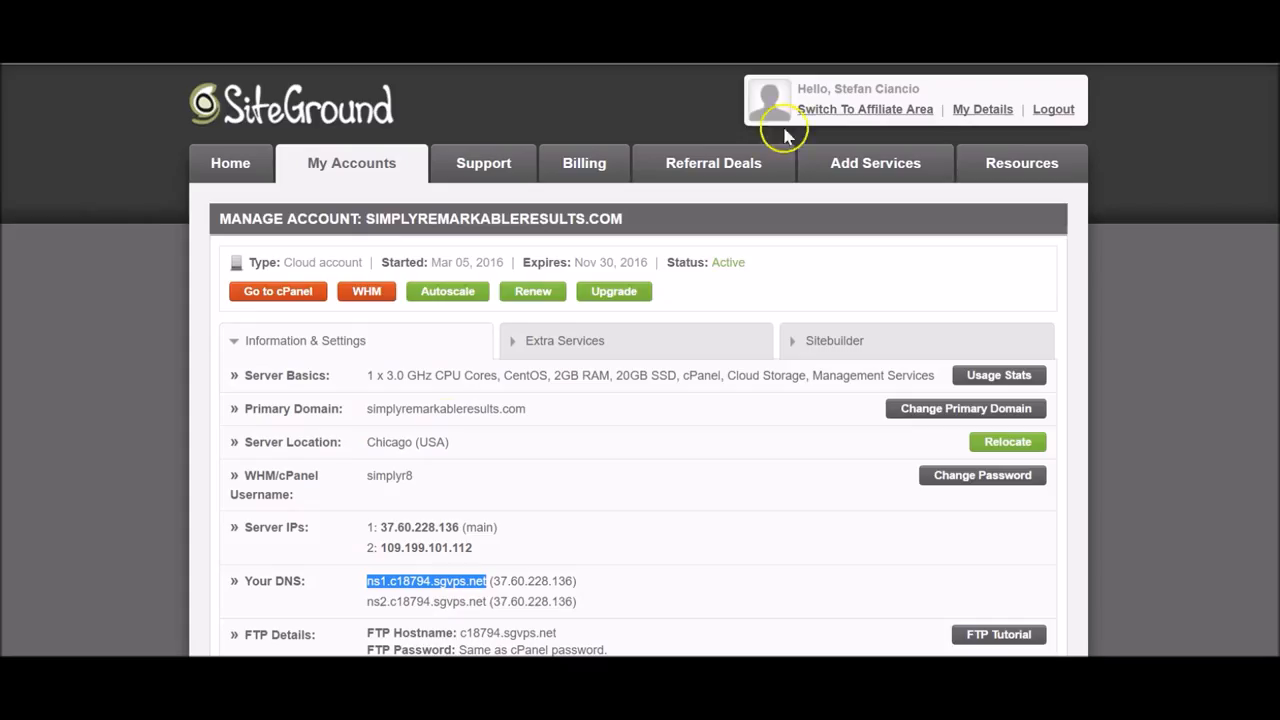
pyautogui.moveTo(367, 601); pyautogui.dragTo(488, 602)
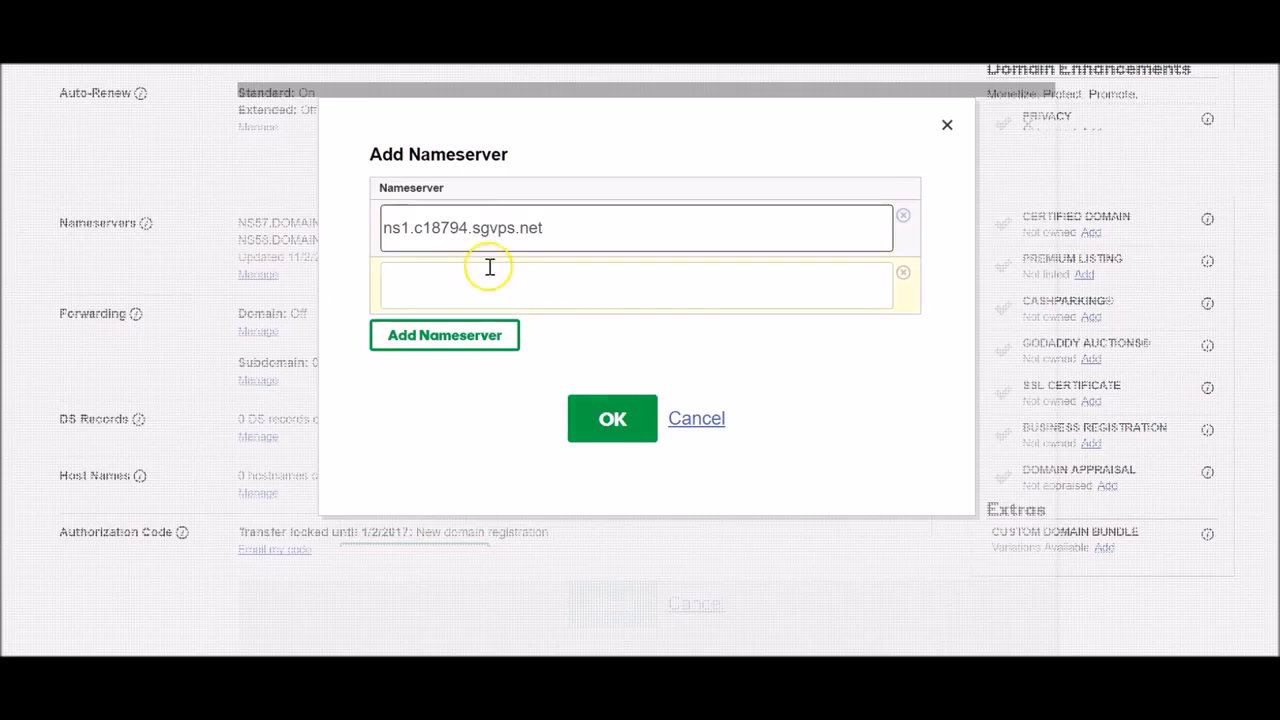
pyautogui.click(490, 284)
pyautogui.write('ns2.c18794.sgvps.net')
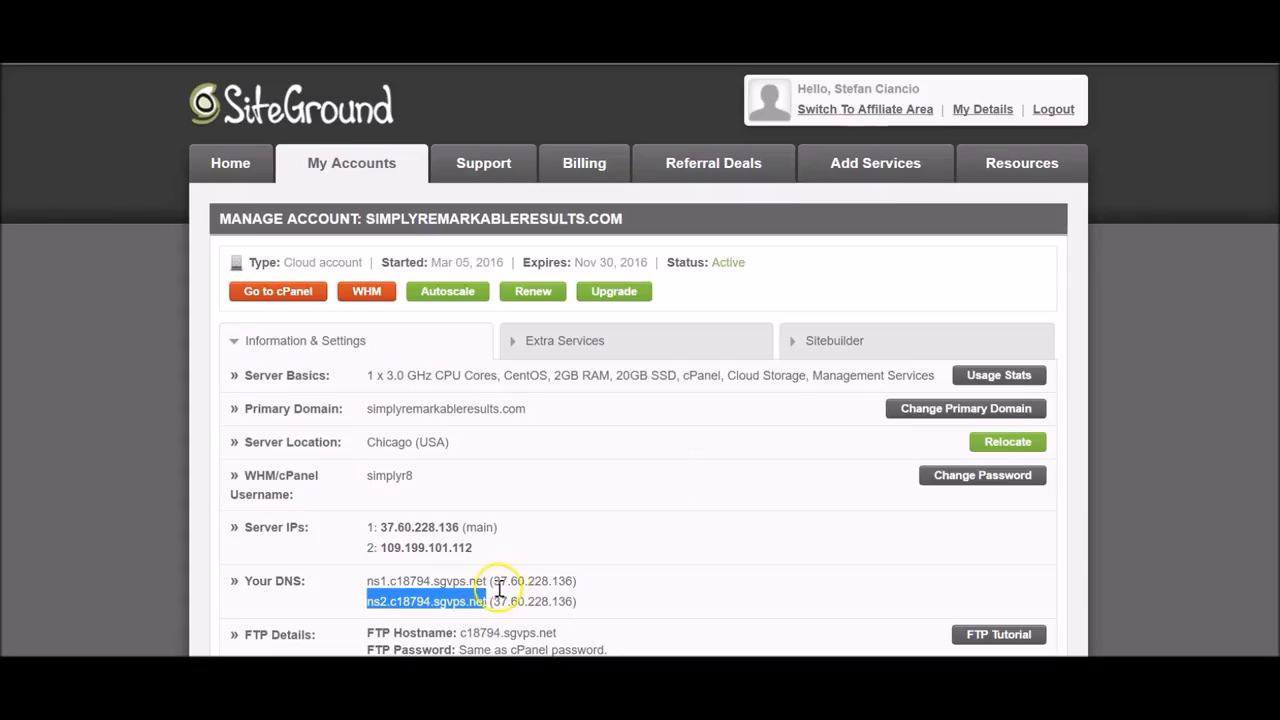
# Confirm the two SiteGround nameservers and save the nameserver settings.
pyautogui.click(488, 582)
pyautogui.moveTo(488, 582); pyautogui.dragTo(597, 583)
pyautogui.click(400, 585)
pyautogui.moveTo(367, 581); pyautogui.dragTo(493, 581)
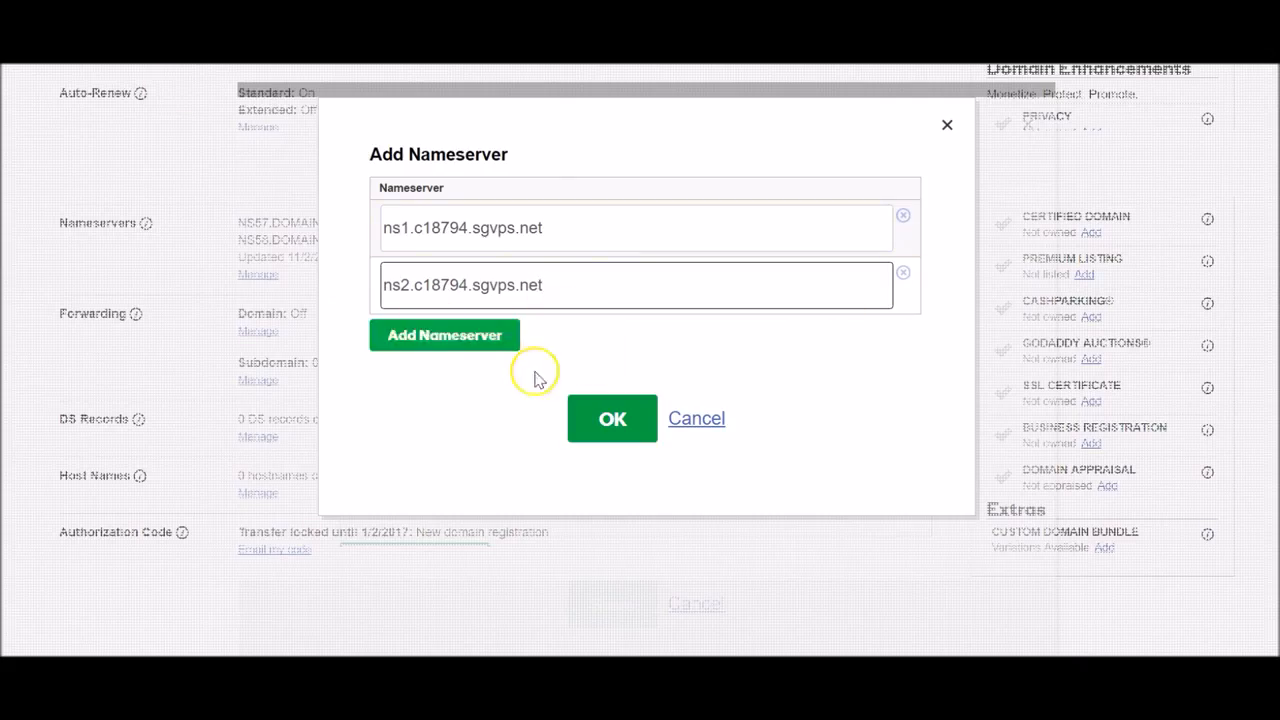
pyautogui.click(633, 420)
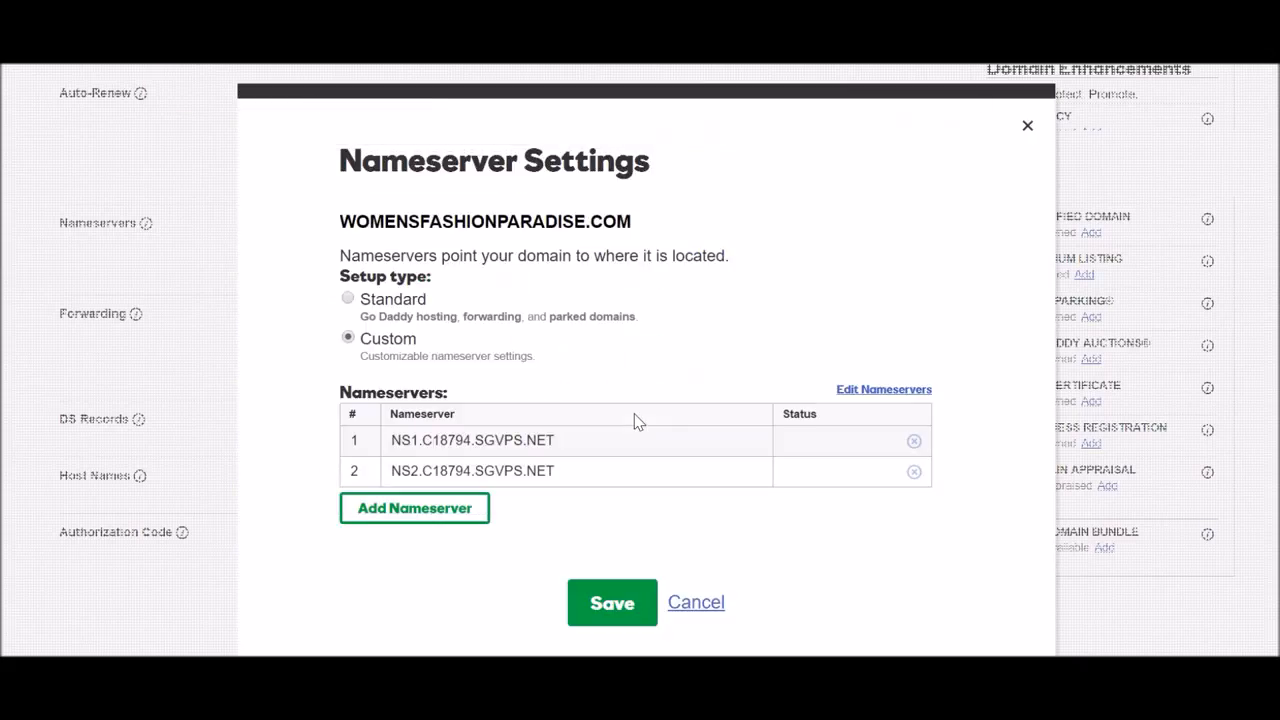
pyautogui.click(591, 608)
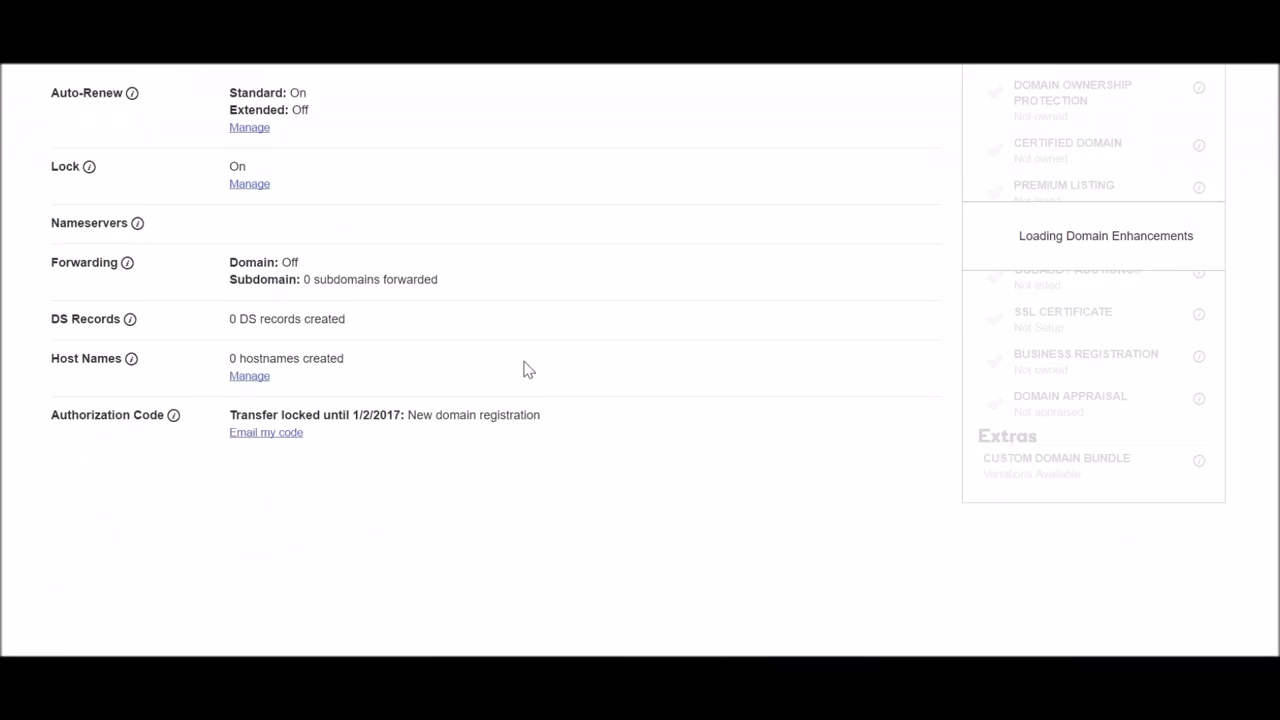
# Check the reloaded domain details list NS1 and NS2.C18794.SGVPS.NET as nameservers.
pyautogui.scroll(-1, 513, 345)
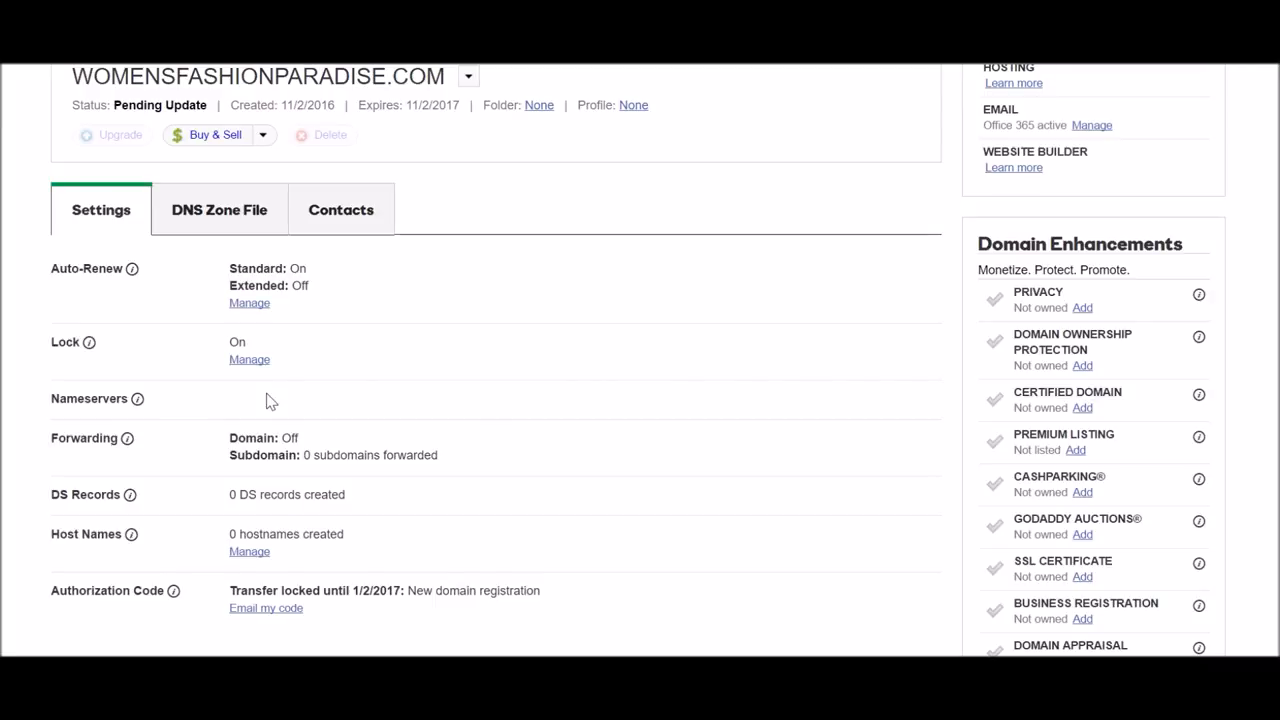
pyautogui.click(304, 388)
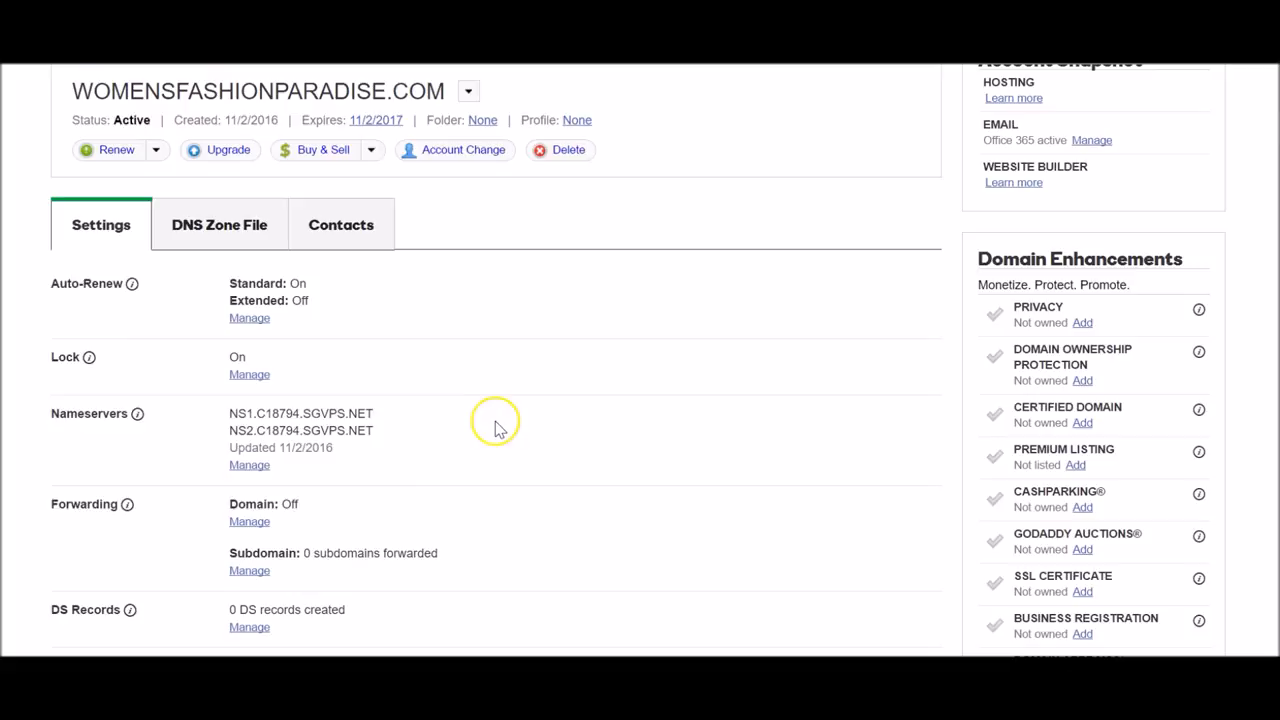
pyautogui.scroll(3, 477, 399)
pyautogui.scroll(-3, 476, 399)
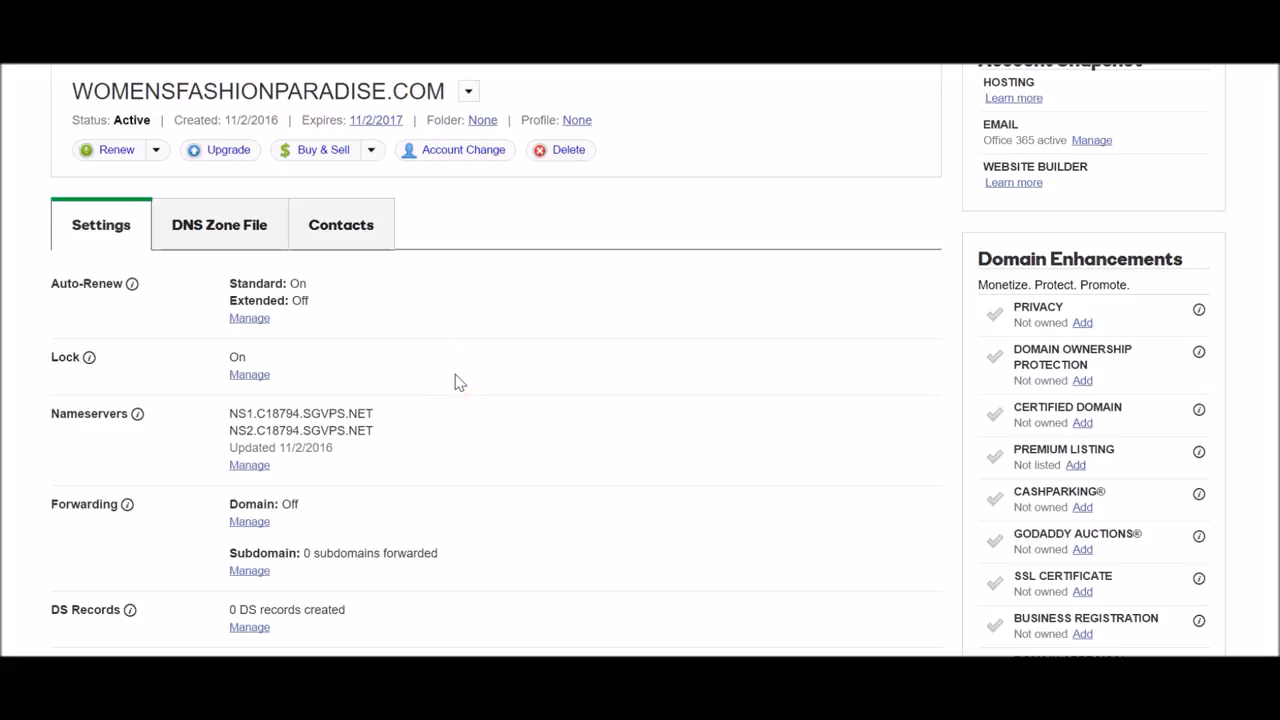
pyautogui.moveTo(224, 414); pyautogui.dragTo(388, 424)
pyautogui.click(390, 422)
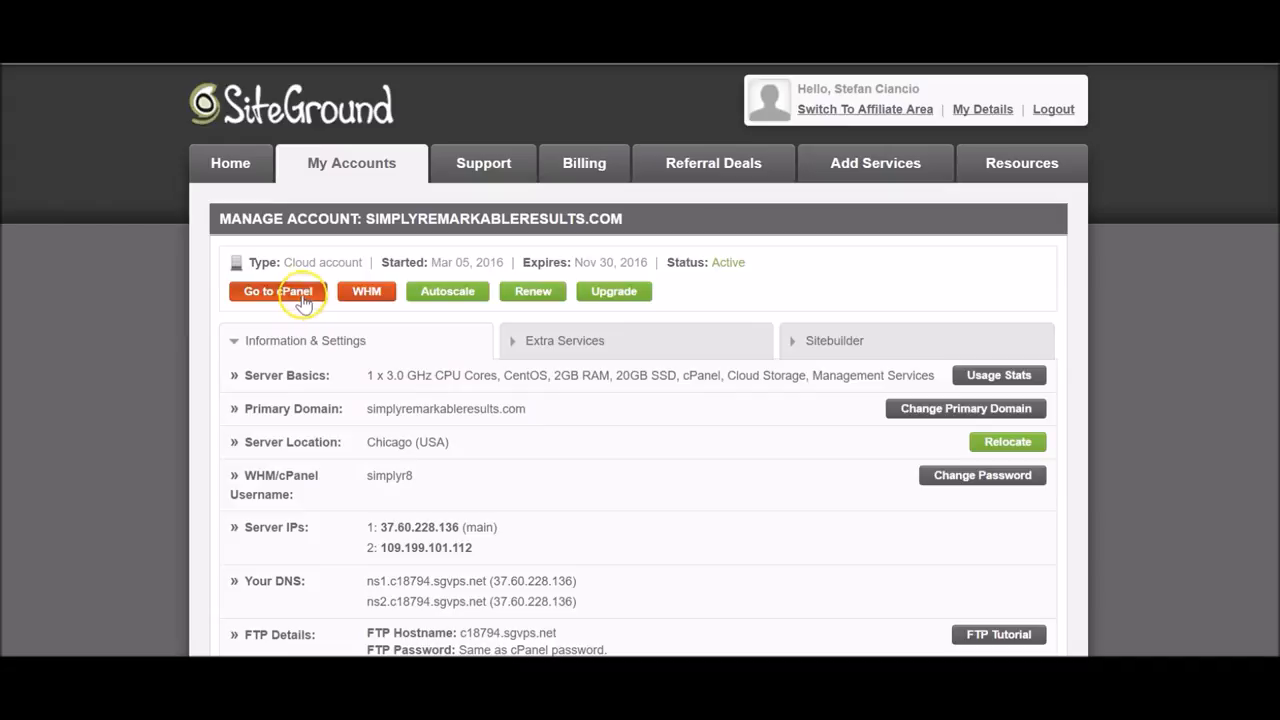
# Open Softaculous from cPanel and start the WordPress 4.6.1 installation form.
pyautogui.click(302, 293)
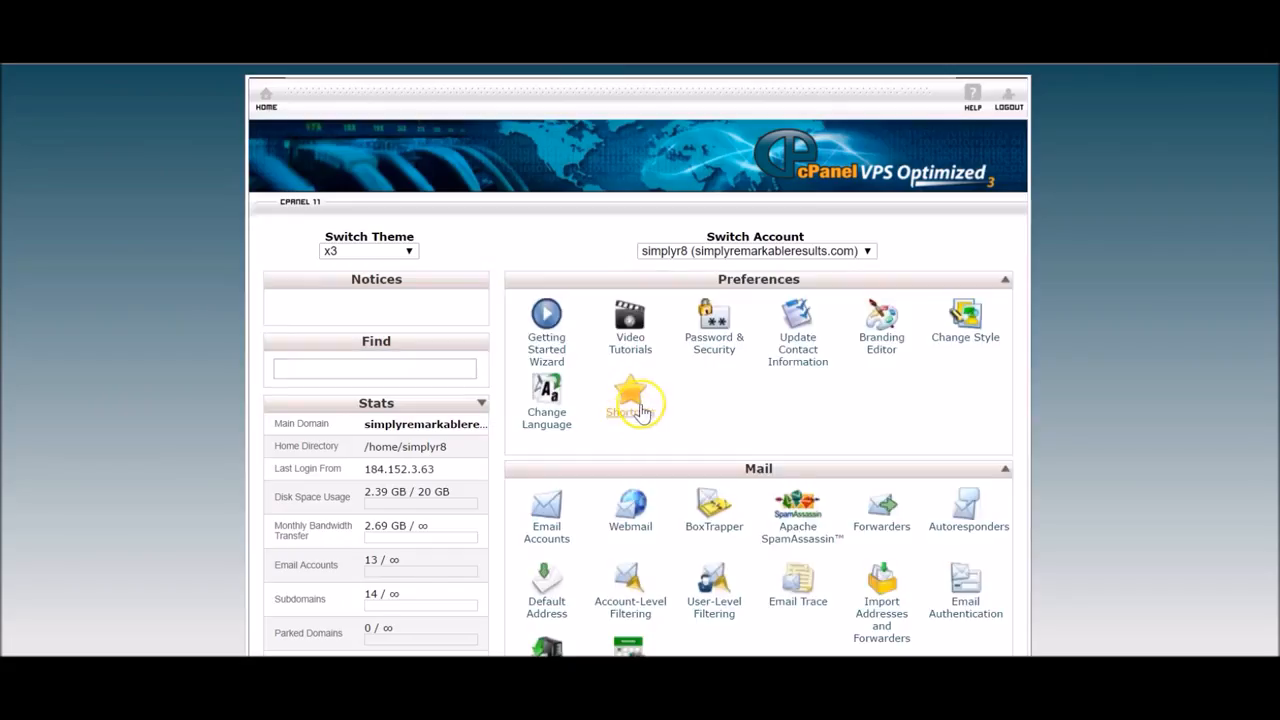
pyautogui.scroll(-15, 640, 305)
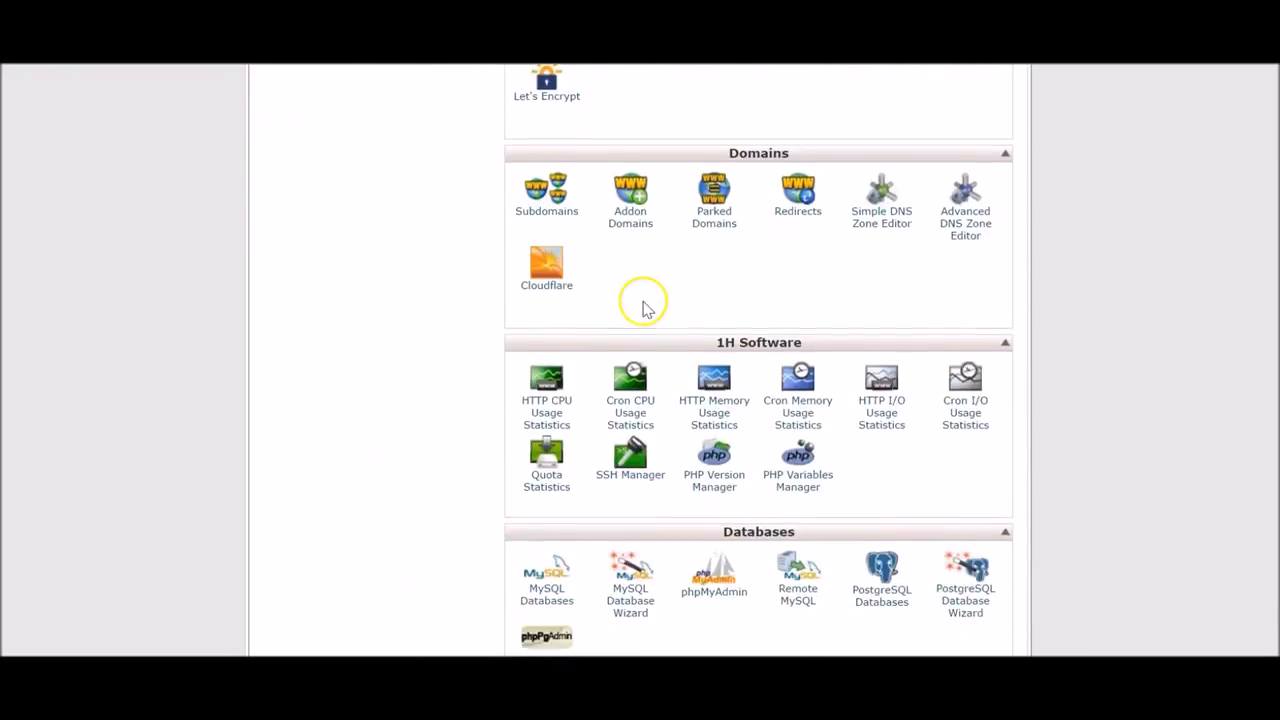
pyautogui.scroll(-1, 798, 390)
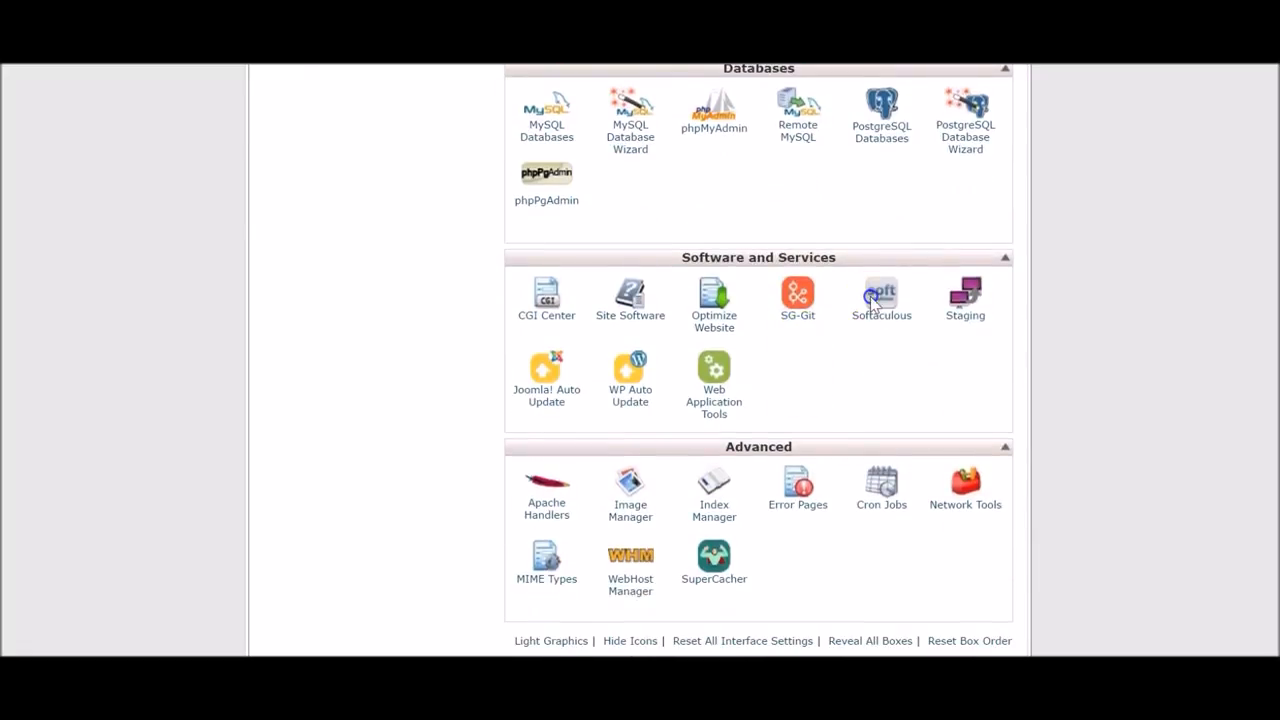
pyautogui.click(805, 318)
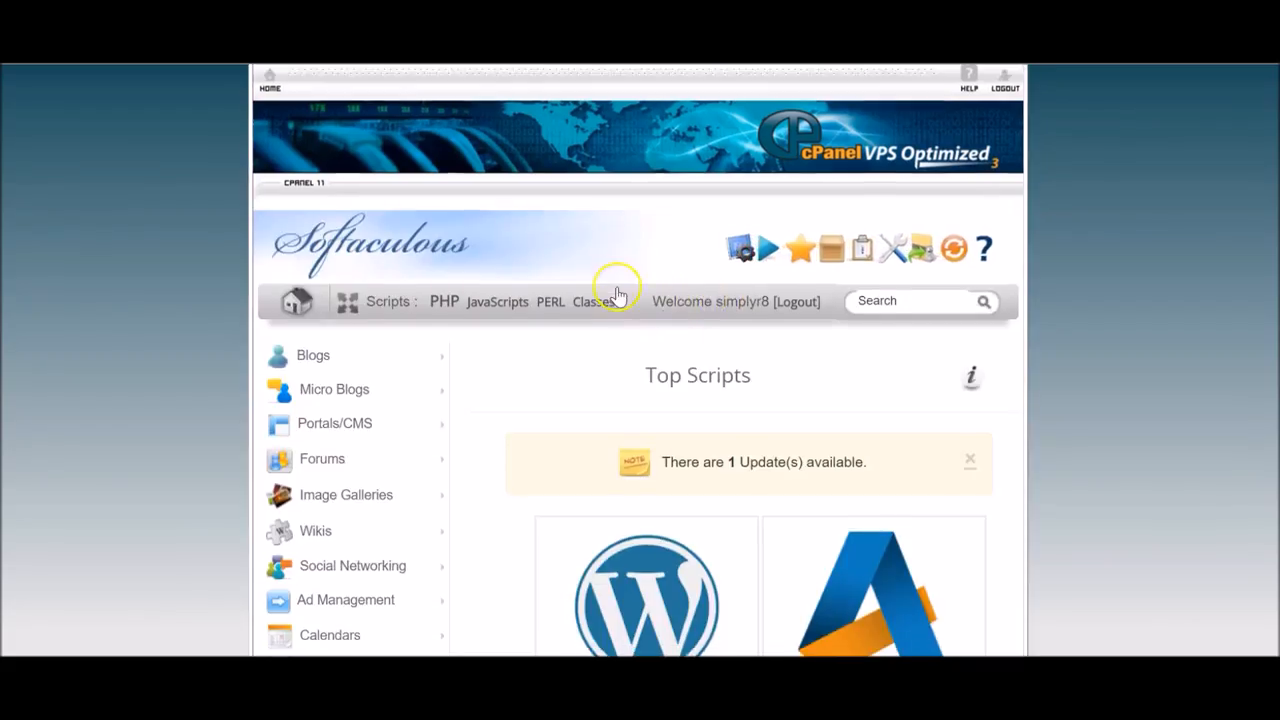
pyautogui.scroll(-3, 609, 286)
pyautogui.moveTo(626, 349)
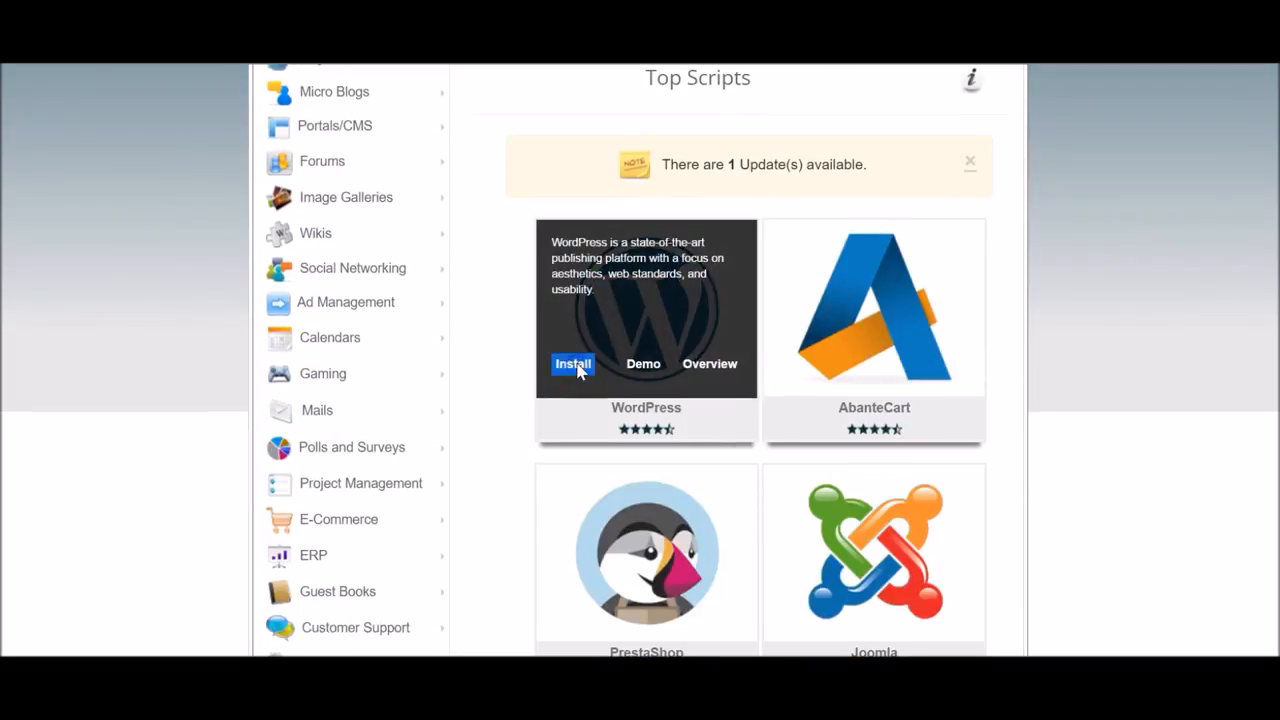
pyautogui.click(574, 364)
pyautogui.scroll(-2, 891, 320)
# Choose womensfashionparadise.com as the WordPress install domain.
pyautogui.click(862, 524)
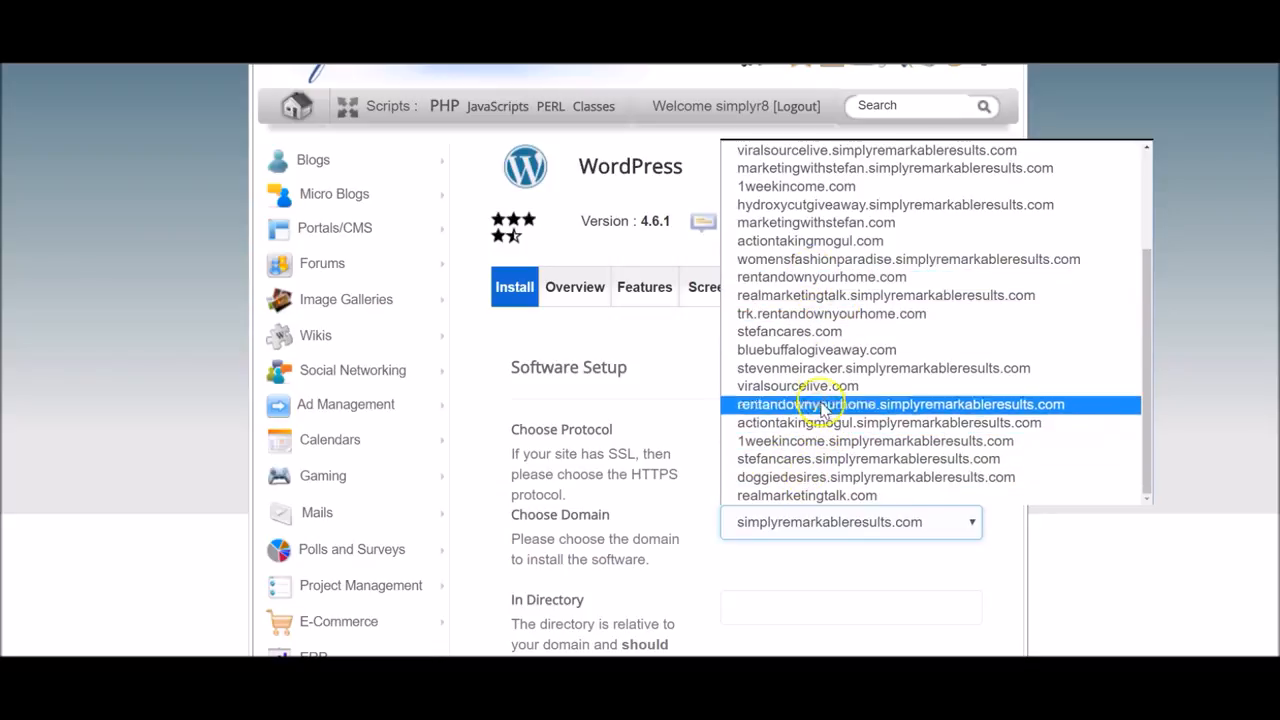
pyautogui.scroll(3, 822, 386)
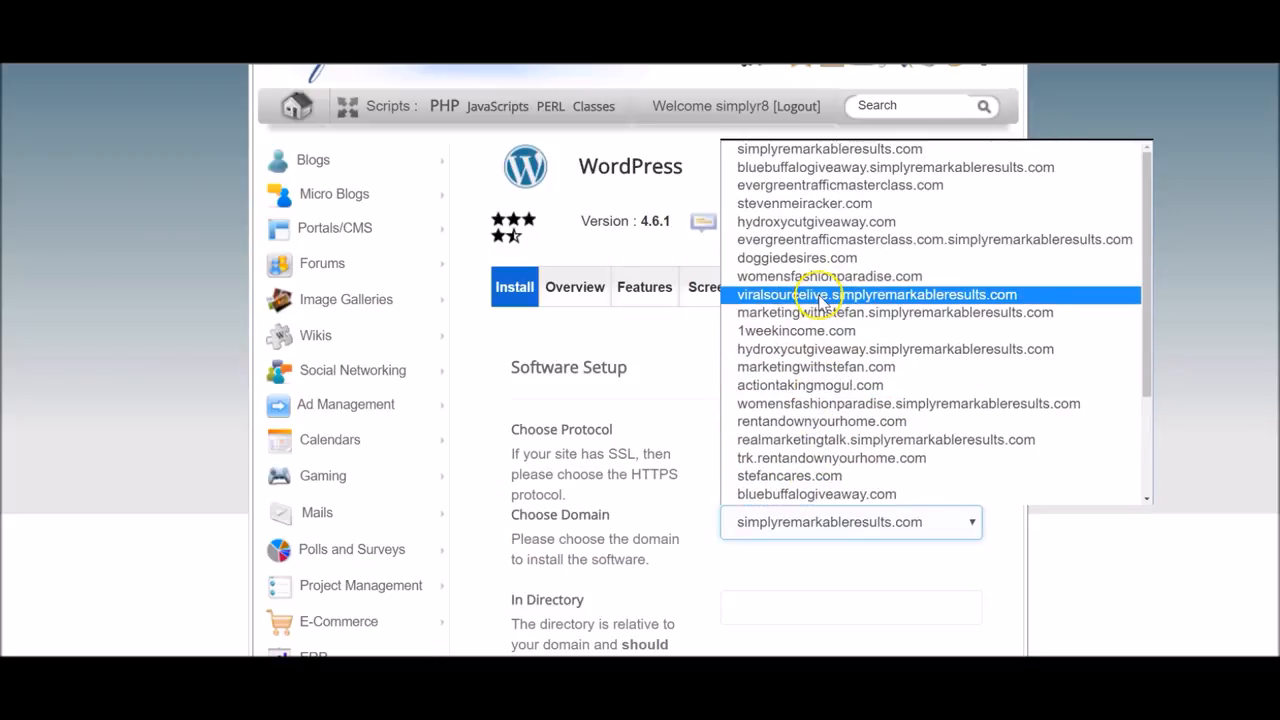
pyautogui.click(829, 274)
pyautogui.scroll(-1, 829, 286)
pyautogui.scroll(-5, 855, 390)
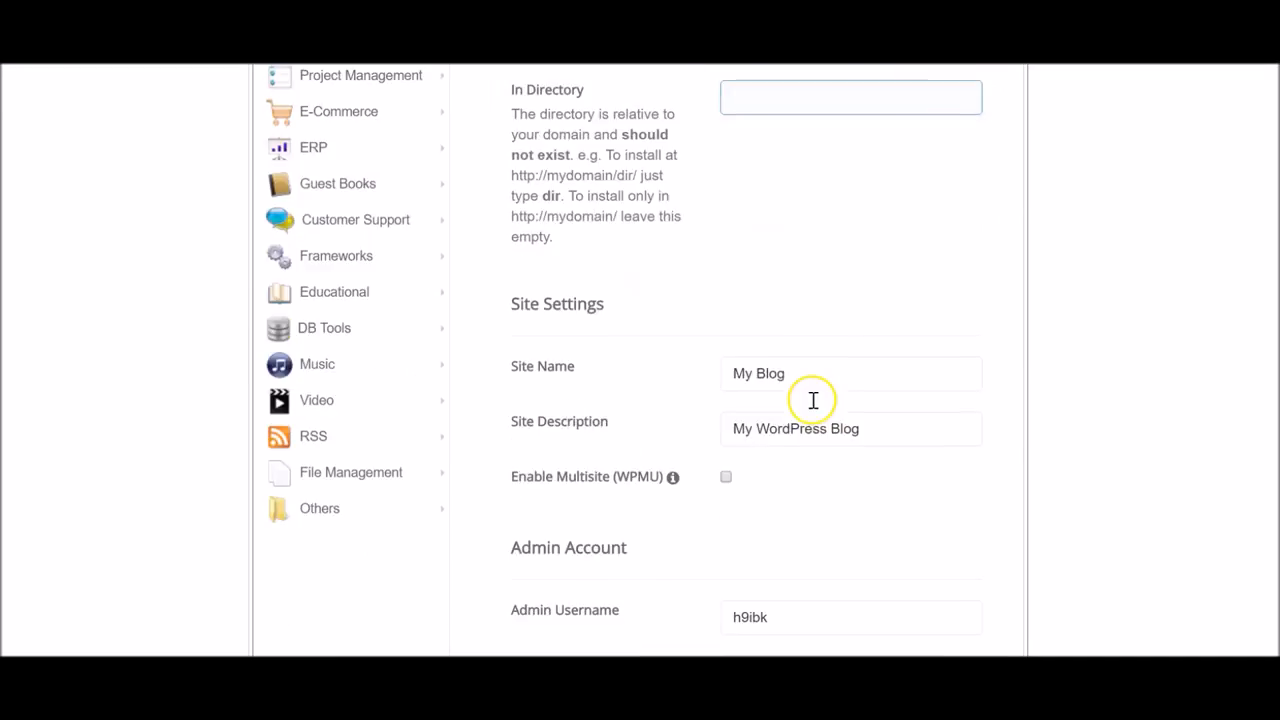
# Set the site name and site description to 'Womens Fashion Paradise'.
pyautogui.doubleClick(806, 372)
pyautogui.press('BackSpace')
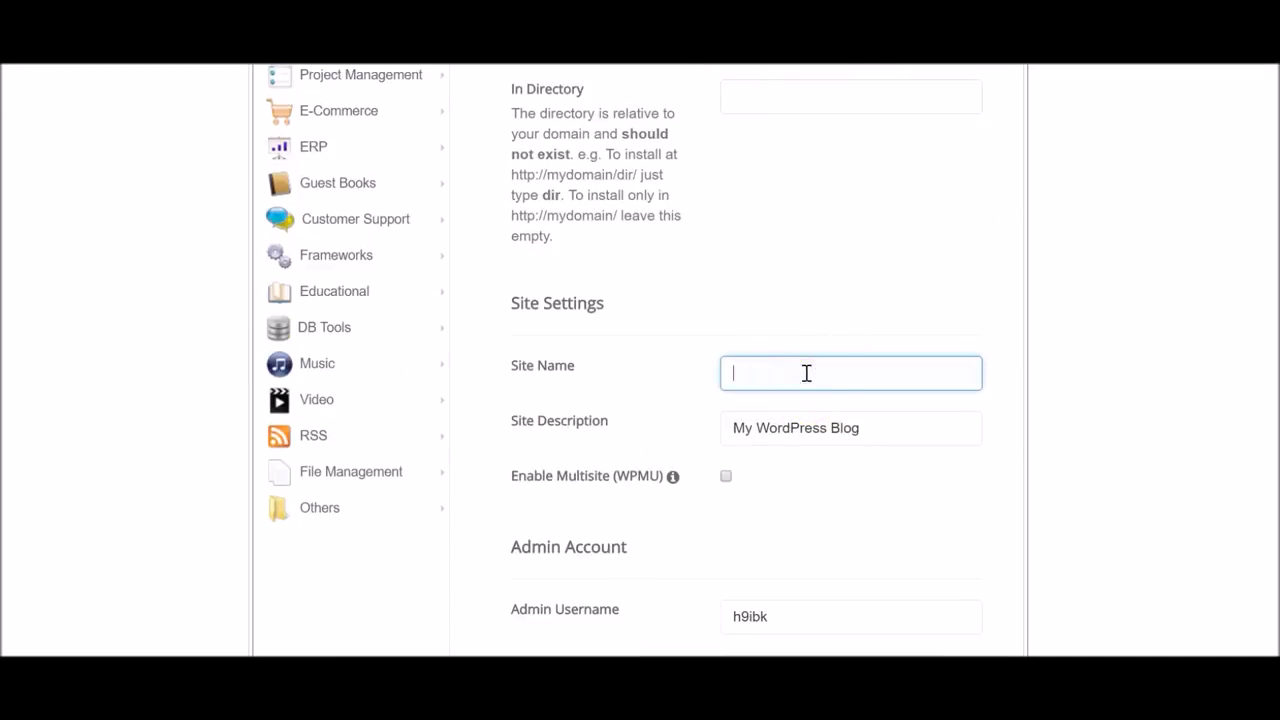
pyautogui.write('Wo')
pyautogui.press('Down')
pyautogui.press('Tab')
pyautogui.write('W')
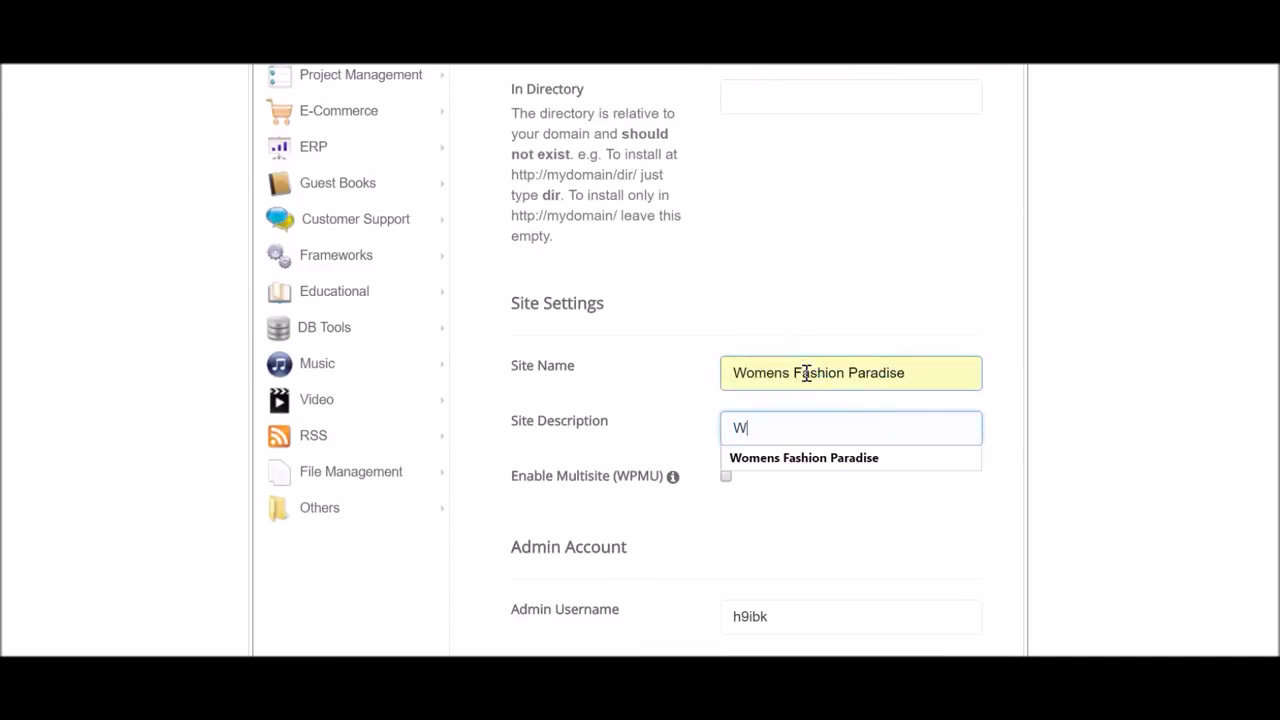
pyautogui.press('Down')
pyautogui.click(866, 459)
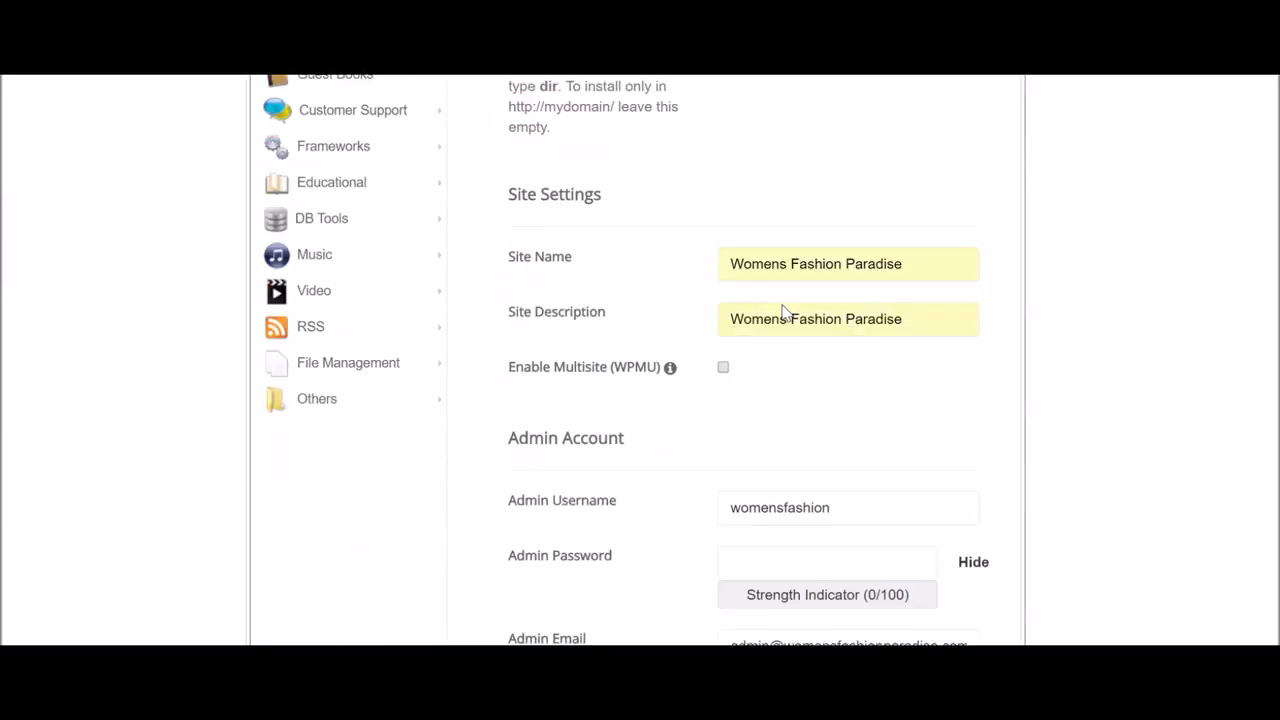
# Fill in the admin username, admin password and admin e-mail address.
pyautogui.scroll(-2, 784, 310)
pyautogui.click(784, 306)
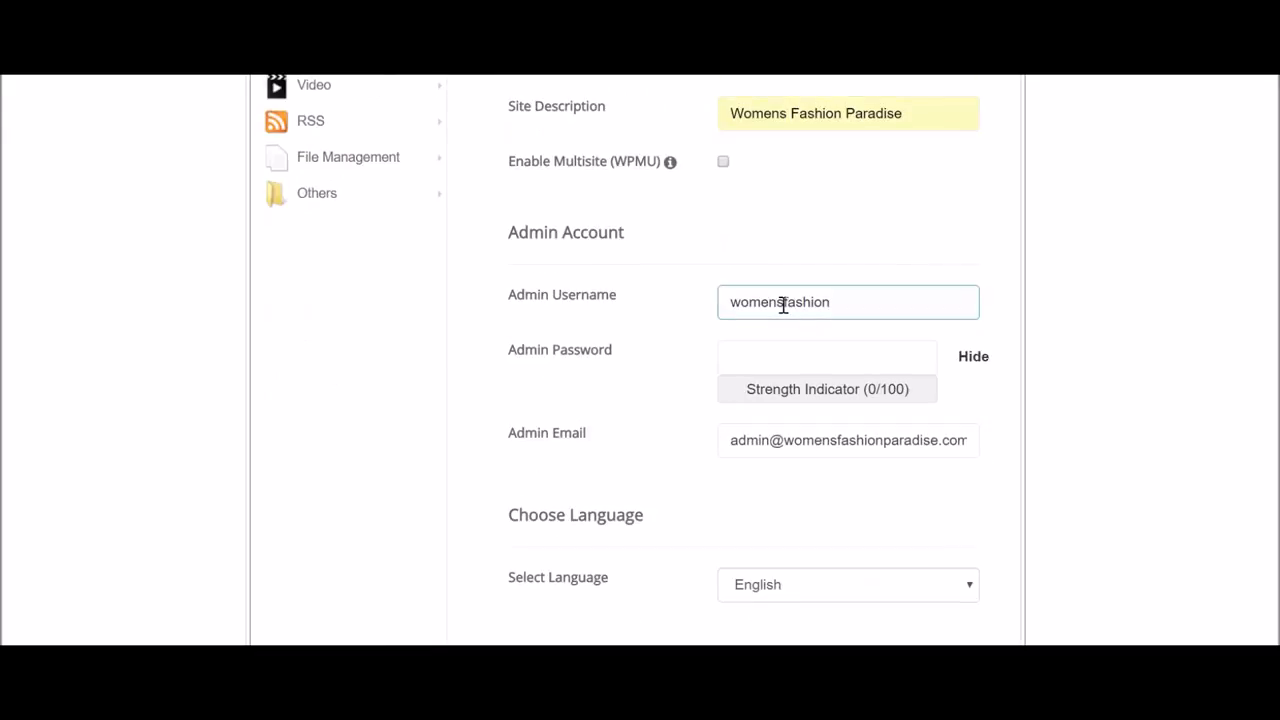
pyautogui.click(791, 350)
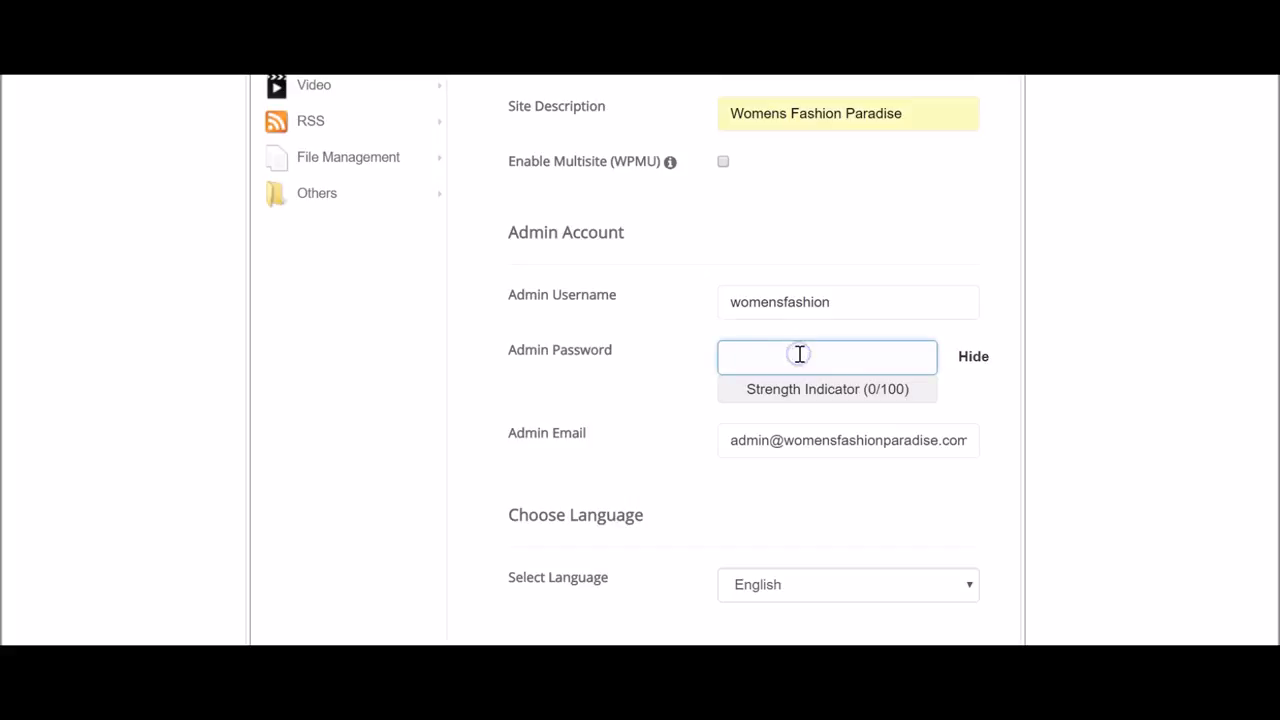
pyautogui.write('womensfashion')
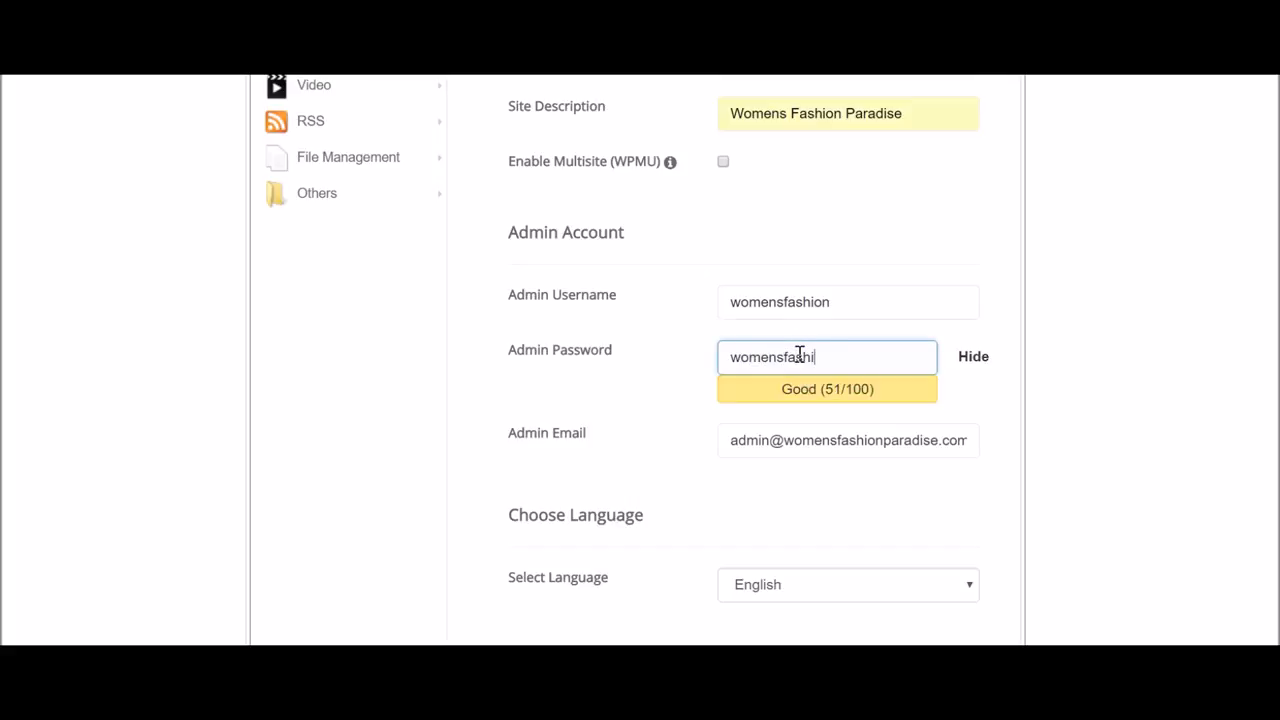
pyautogui.tripleClick(765, 441)
pyautogui.write('cian')
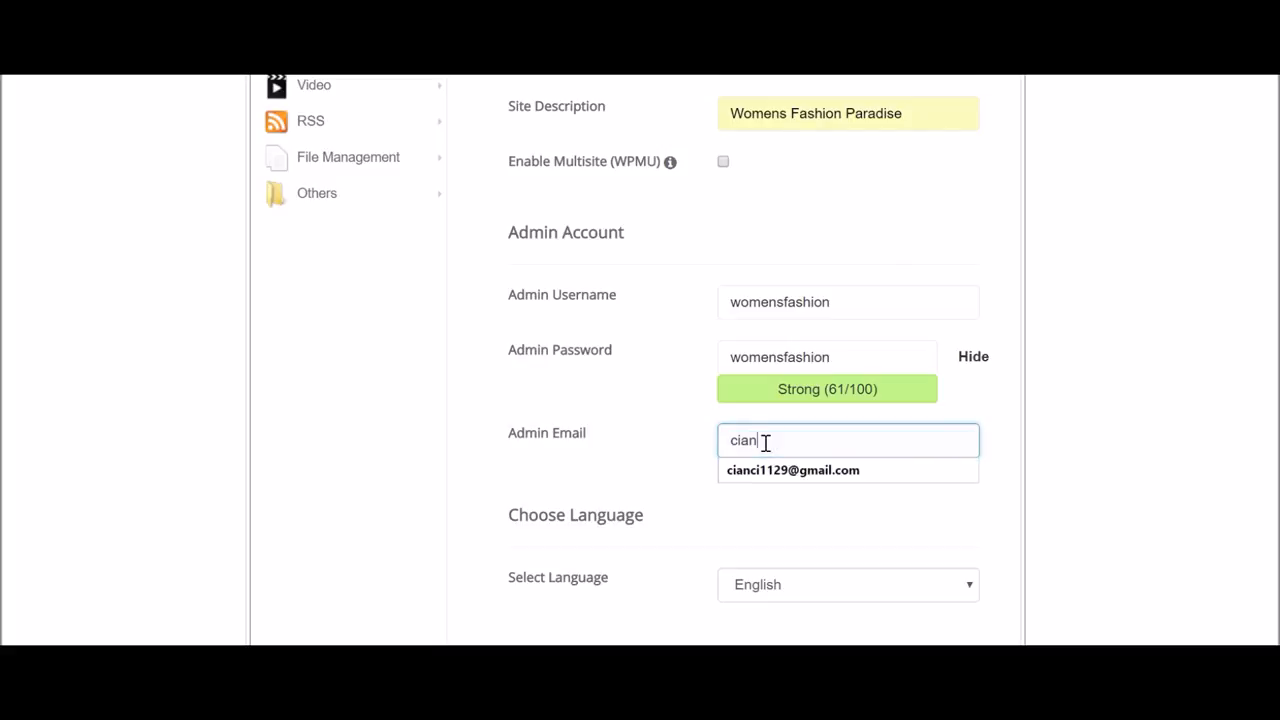
pyautogui.press('Down')
pyautogui.press('Return')
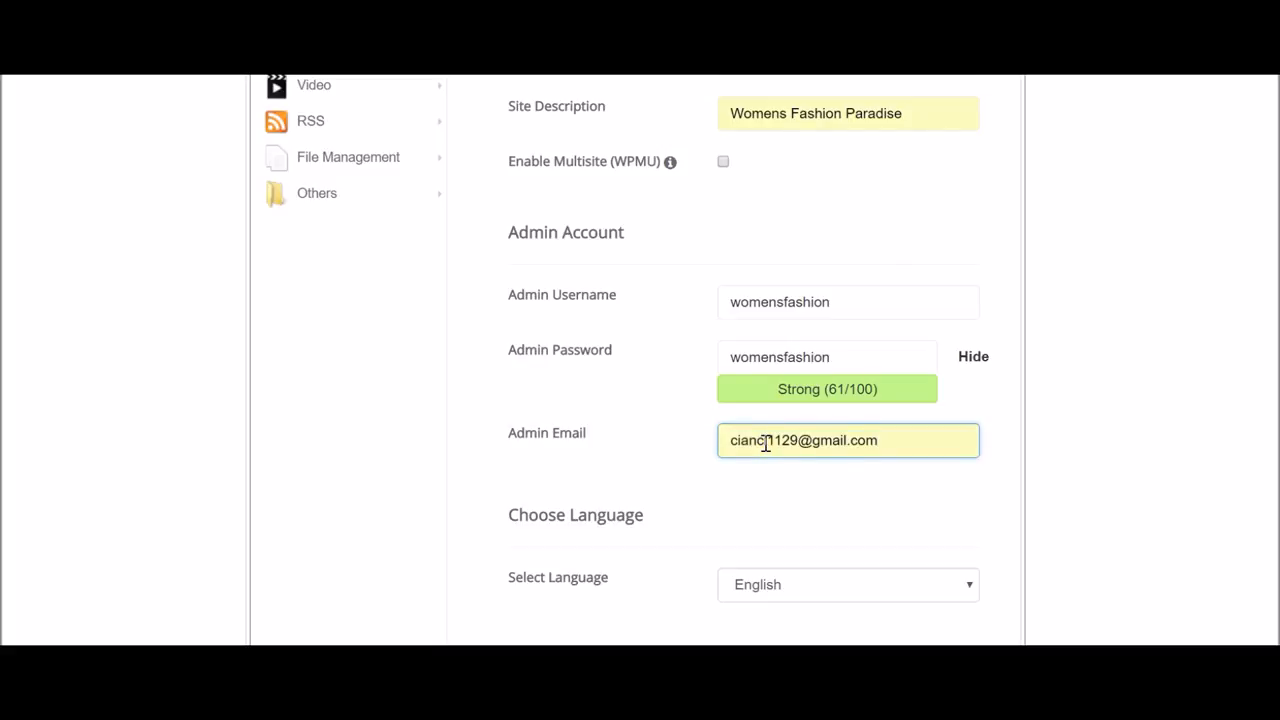
pyautogui.scroll(6, 651, 331)
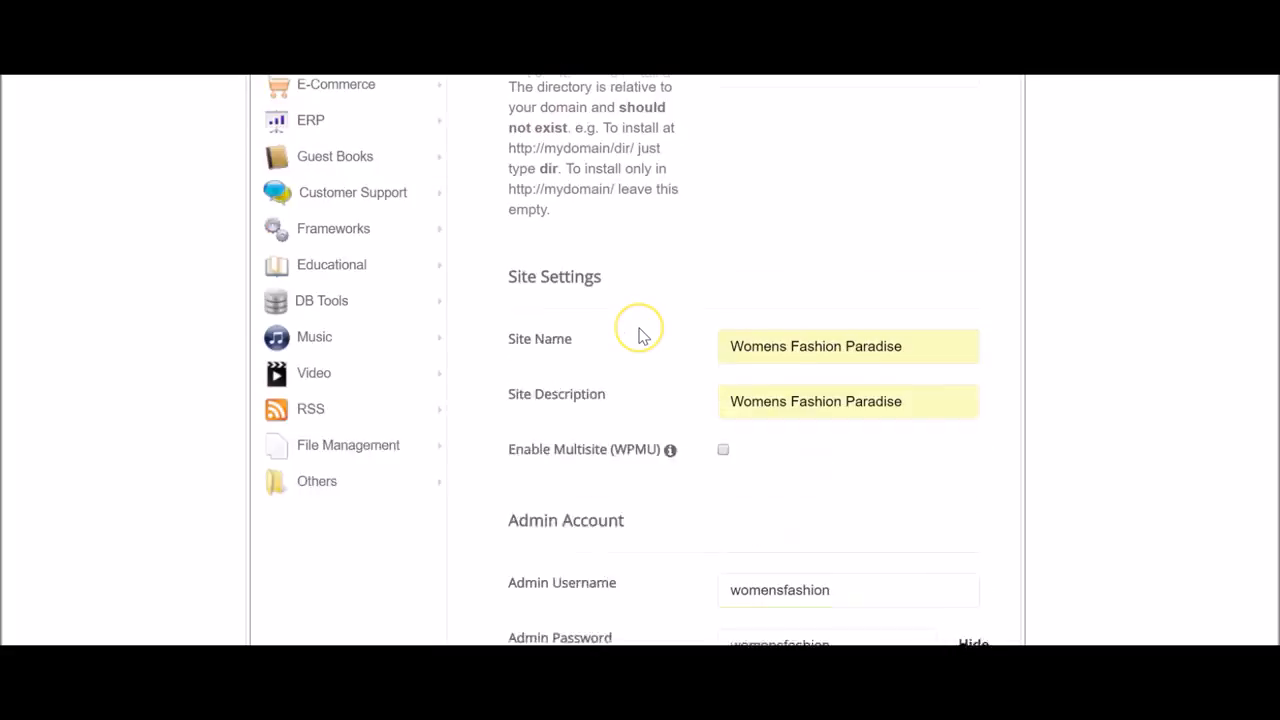
pyautogui.scroll(-10, 640, 330)
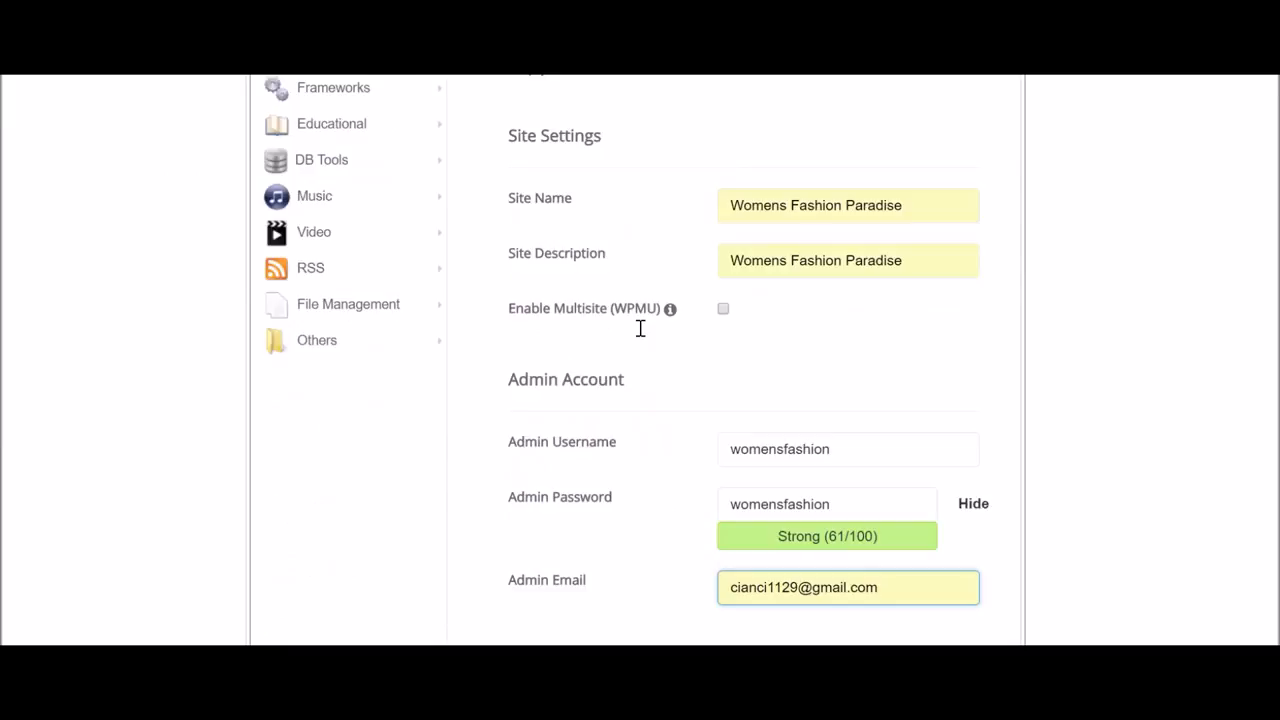
# Submit the WordPress install and note the 'installation already exists' error.
pyautogui.click(731, 398)
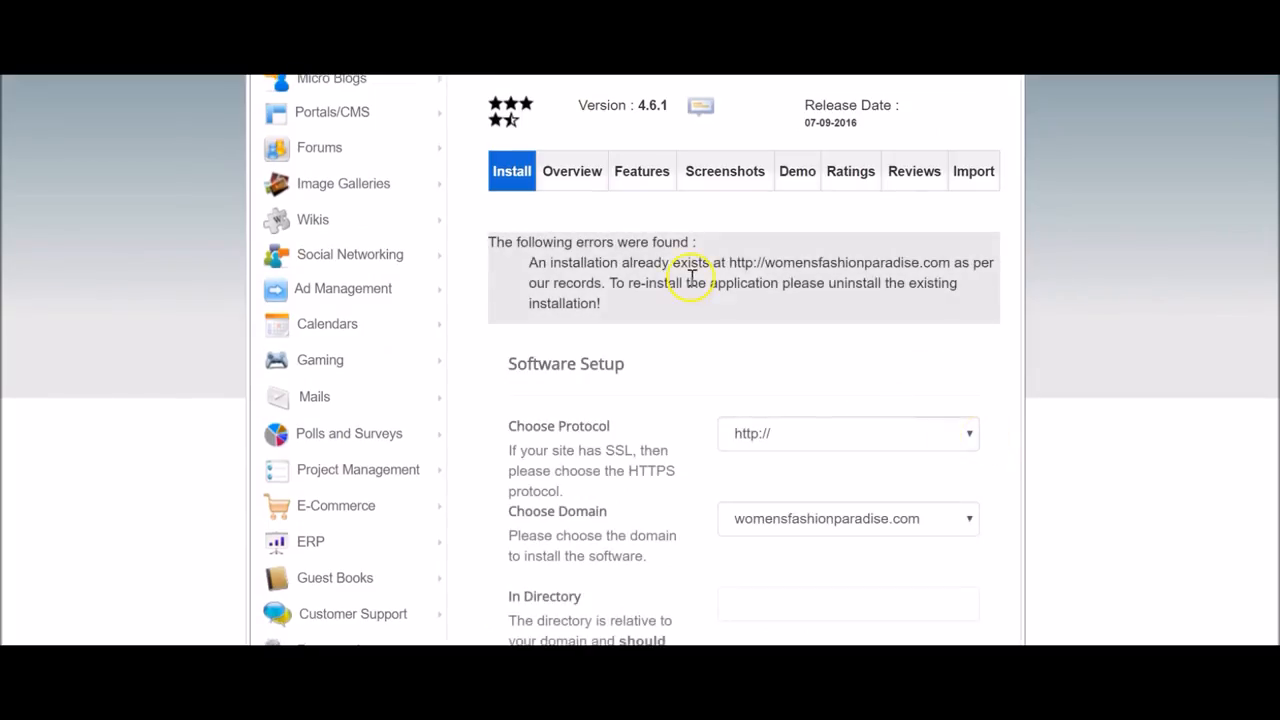
pyautogui.moveTo(728, 262); pyautogui.dragTo(753, 299)
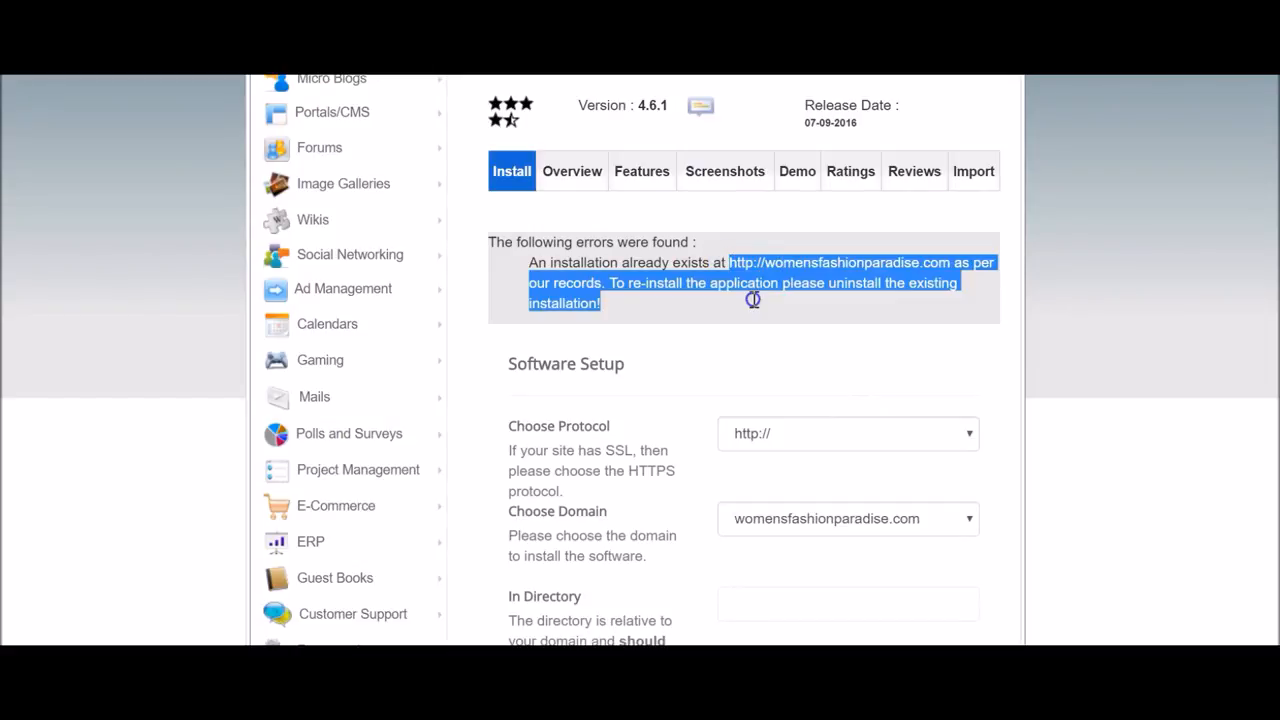
pyautogui.click(753, 299)
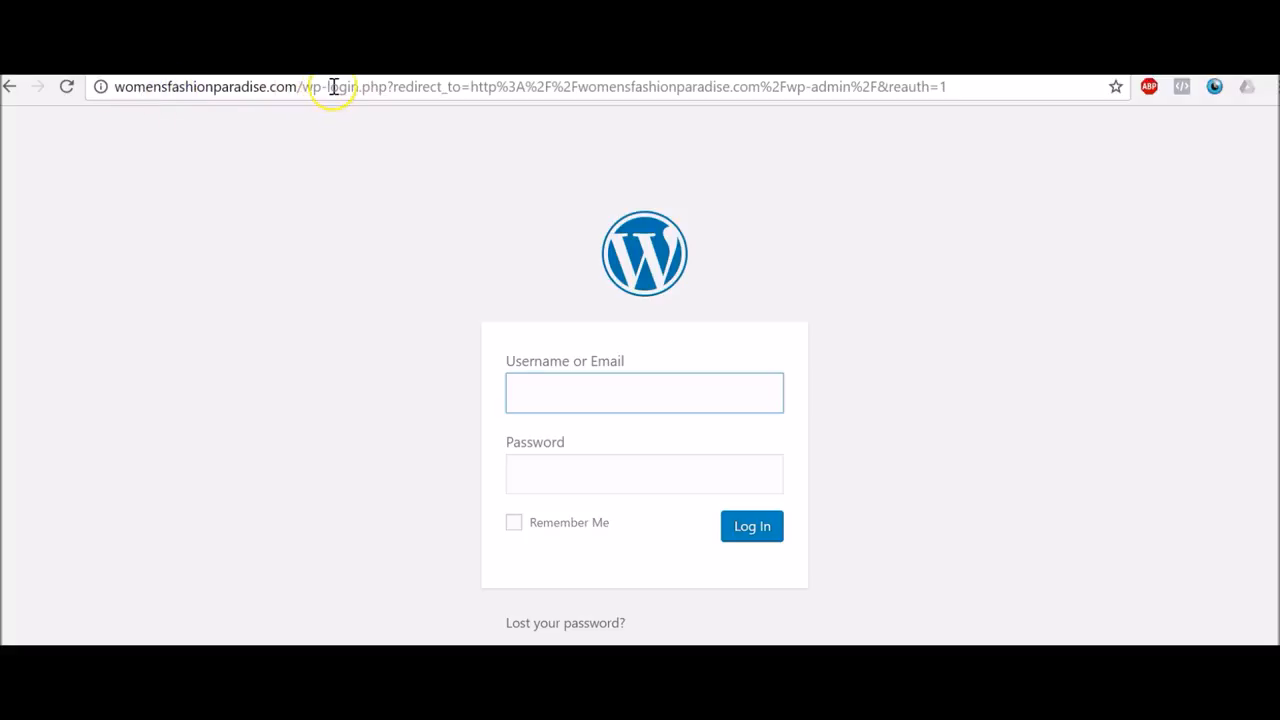
# Load womensfashionparadise.com/wp-admin in the browser address bar.
pyautogui.moveTo(330, 86); pyautogui.dragTo(1000, 86)
pyautogui.press('BackSpace')
pyautogui.write('admin')
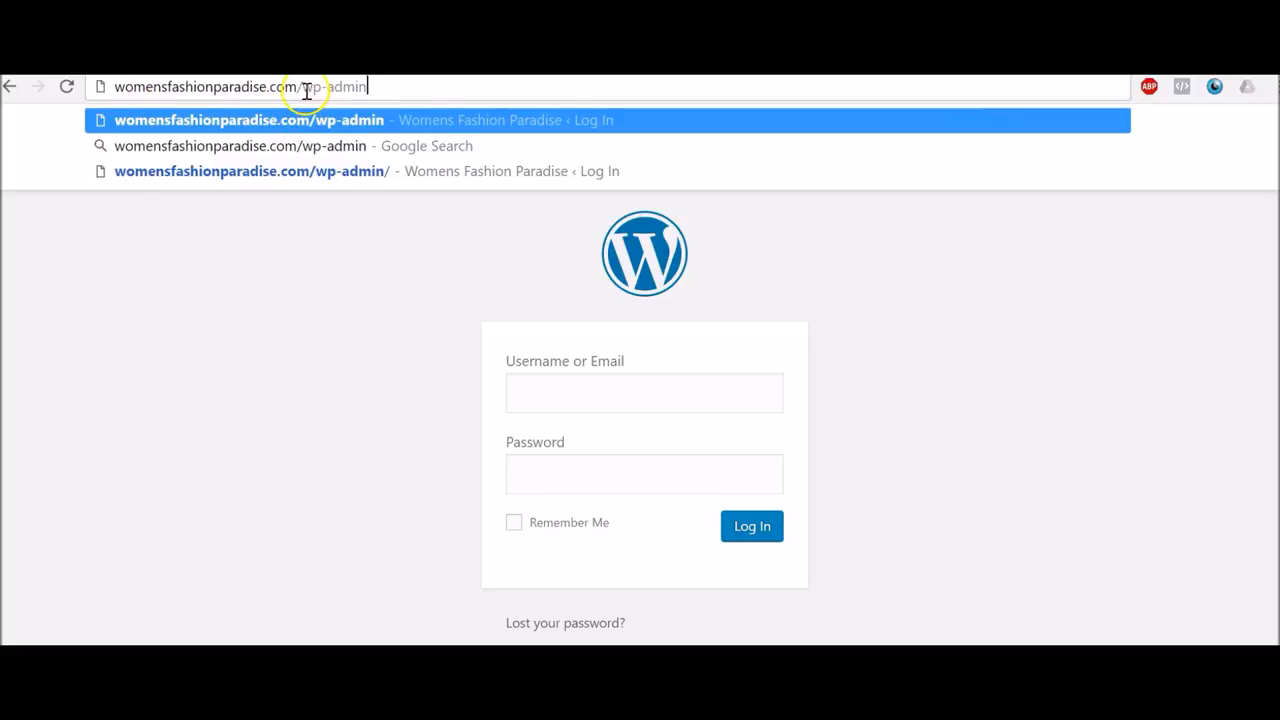
pyautogui.press('Return')
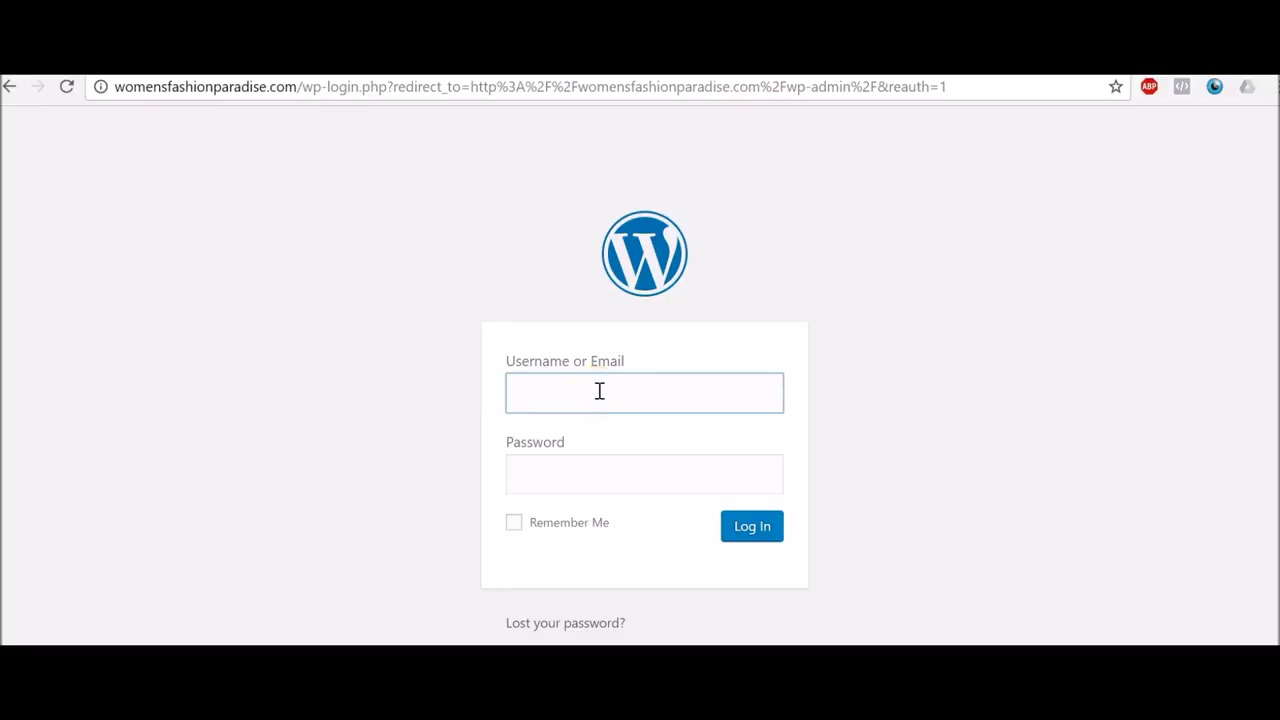
# Log in with the admin credentials and dismiss Chrome's save-password prompt.
pyautogui.write('shionparadise')
pyautogui.press('Tab')
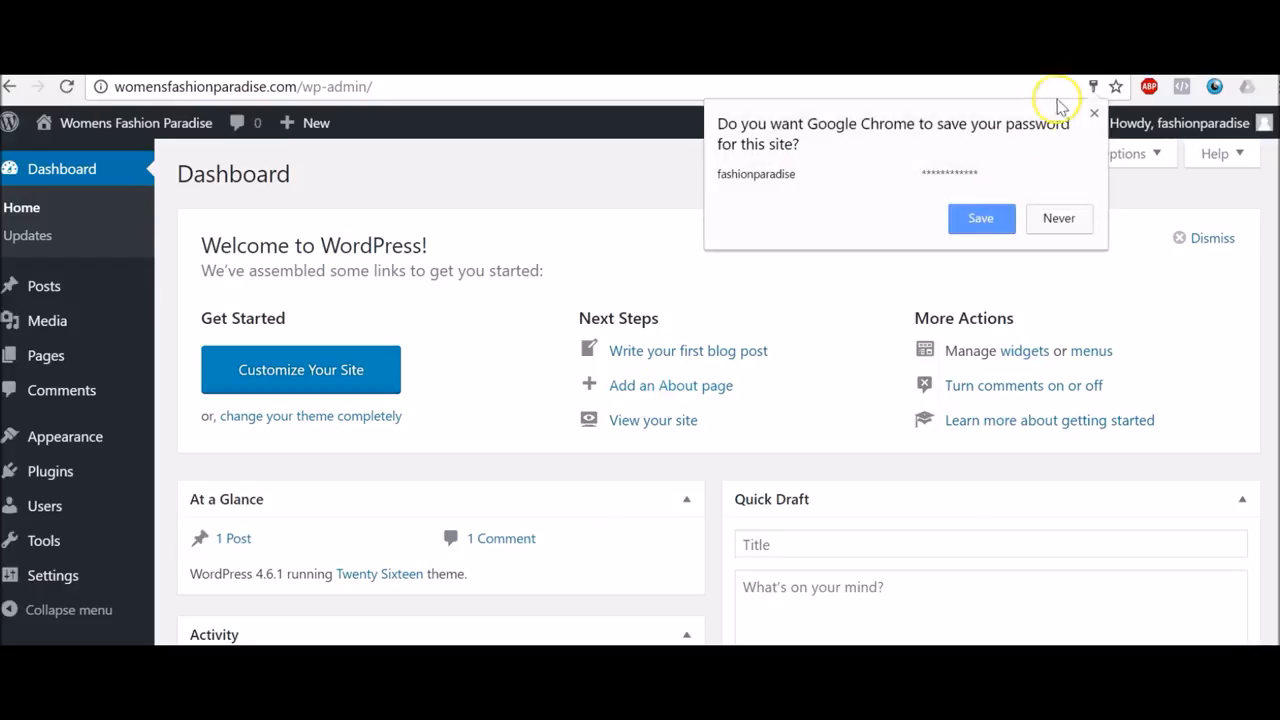
pyautogui.click(1094, 114)
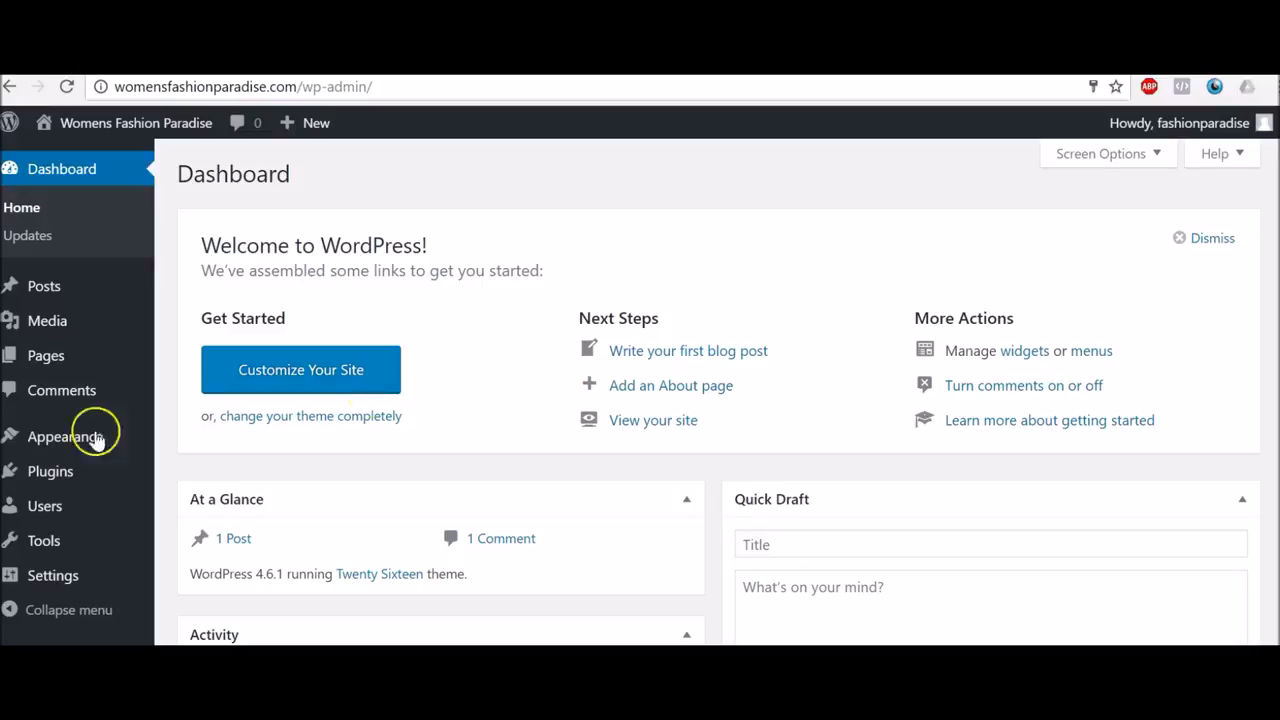
pyautogui.moveTo(87, 483)
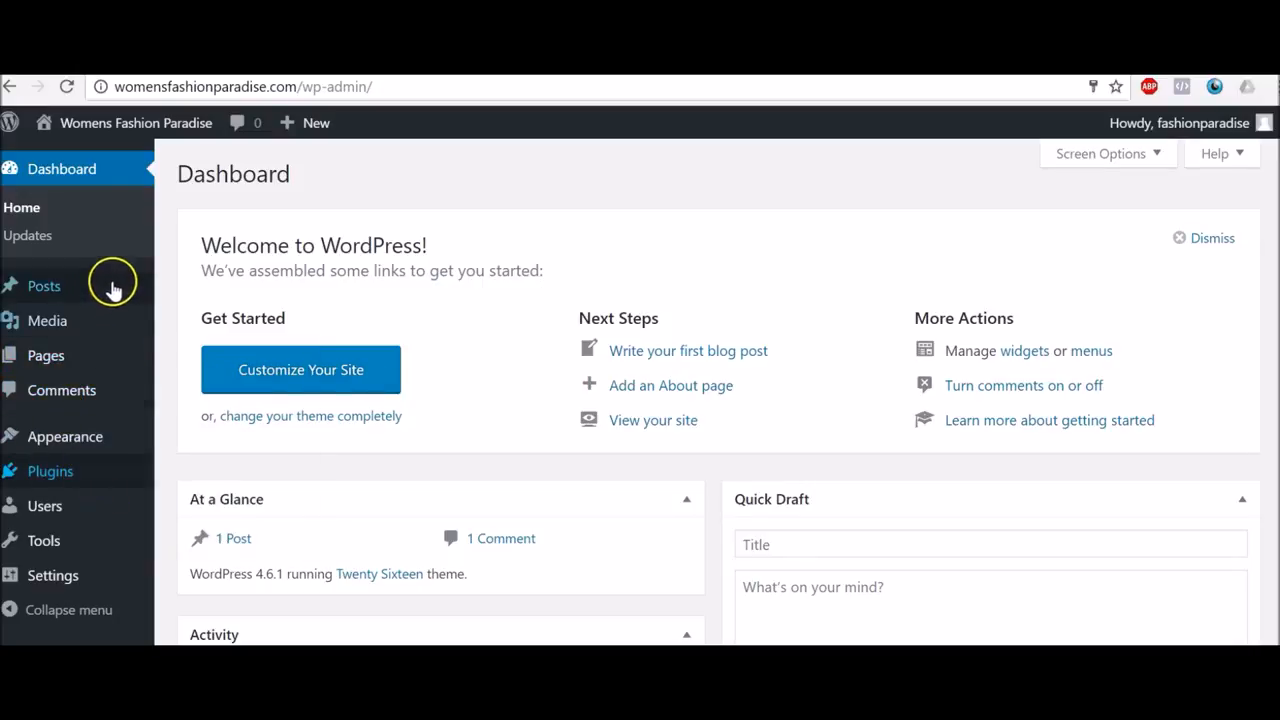